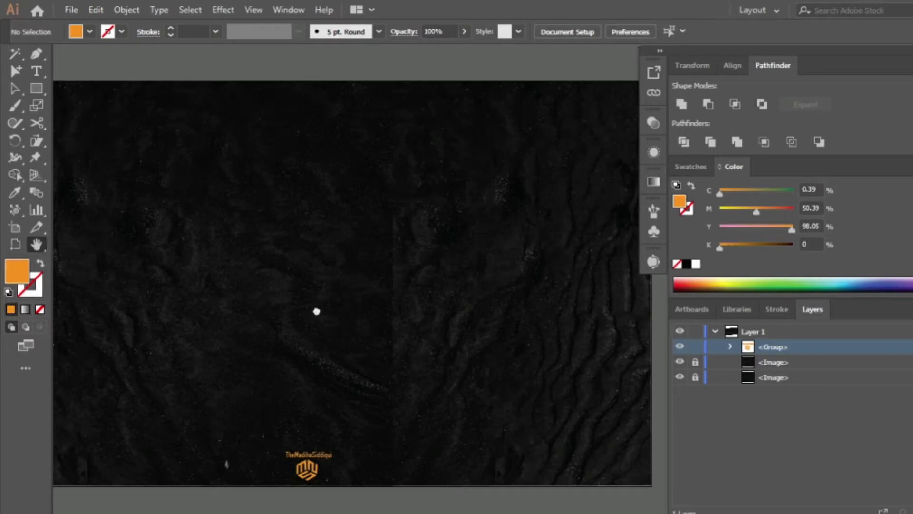
Draw two overlapping orange circles on the dark artboard with the Ellipse tool
drag(316, 311, 351, 320)
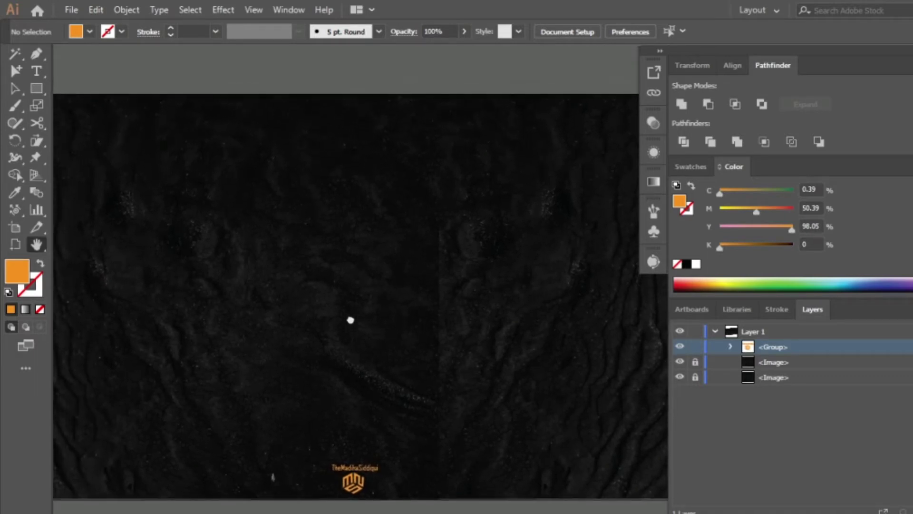
drag(39, 91, 122, 122)
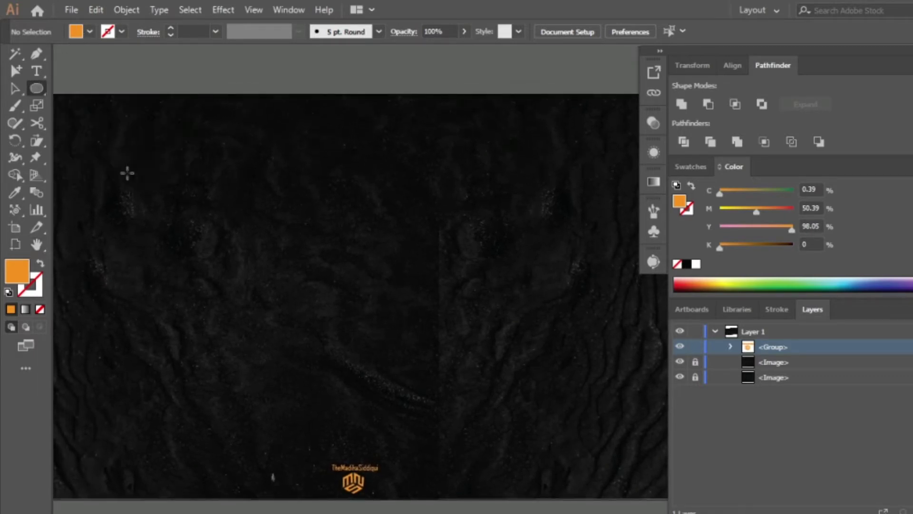
drag(183, 154, 445, 420)
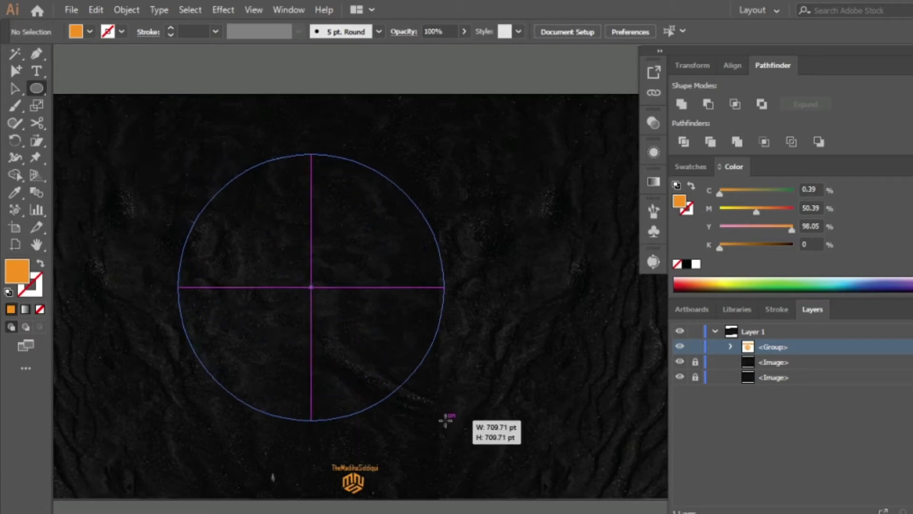
drag(293, 135, 535, 379)
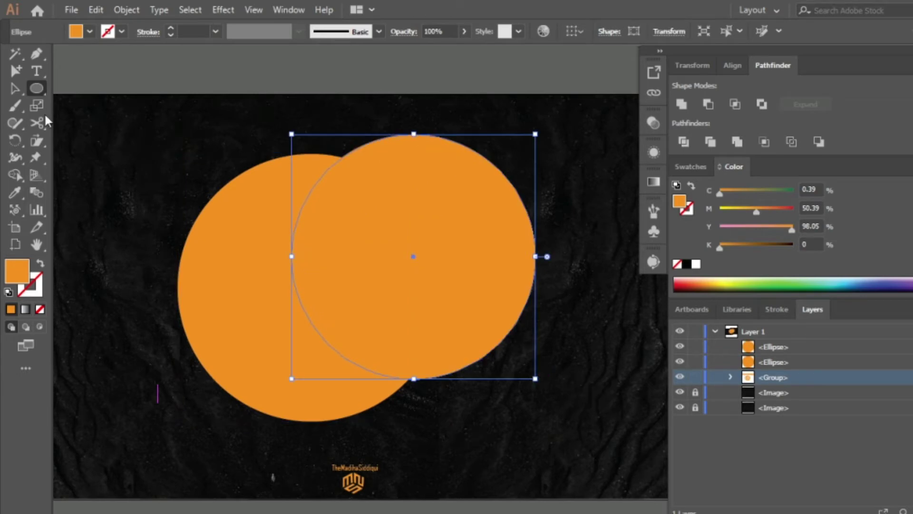
Move the second circle left over the first and enlarge it toward the upper left
click(14, 88)
mouse_move(420, 221)
mouse_down()
mouse_move(343, 232)
mouse_move(349, 227)
mouse_up()
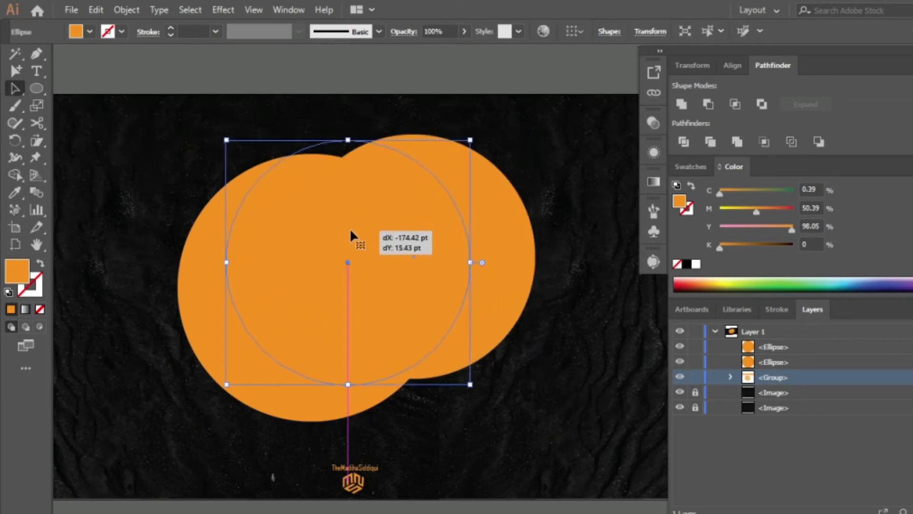
drag(474, 389, 484, 390)
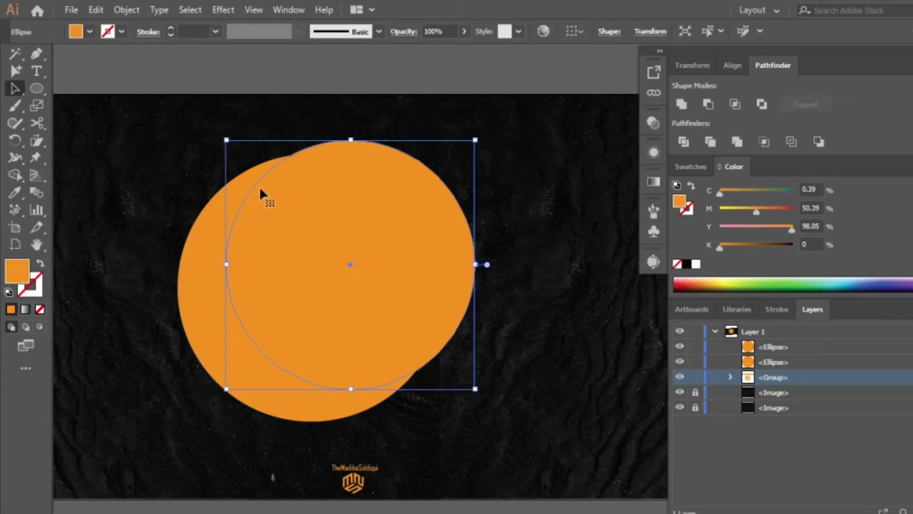
drag(226, 138, 219, 134)
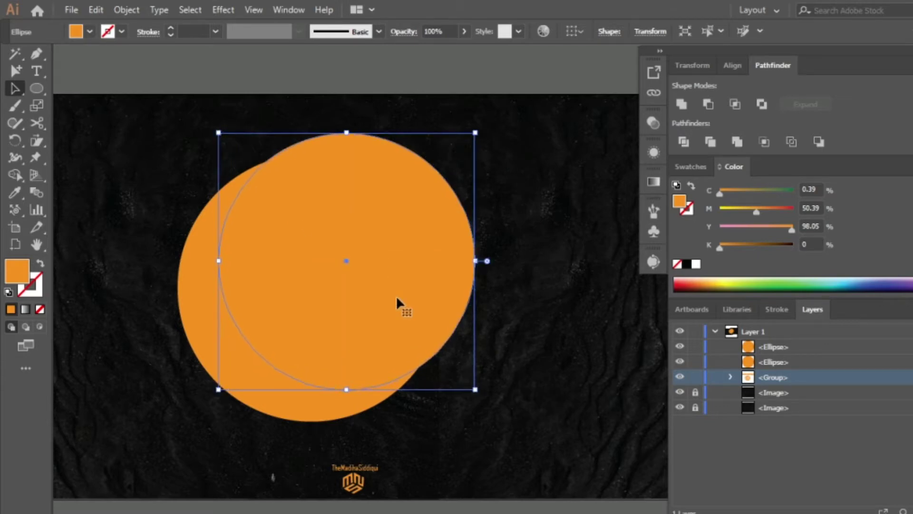
Delete the overlap with Shape Builder to leave a crescent, and set its fill to none
shift+click(379, 403)
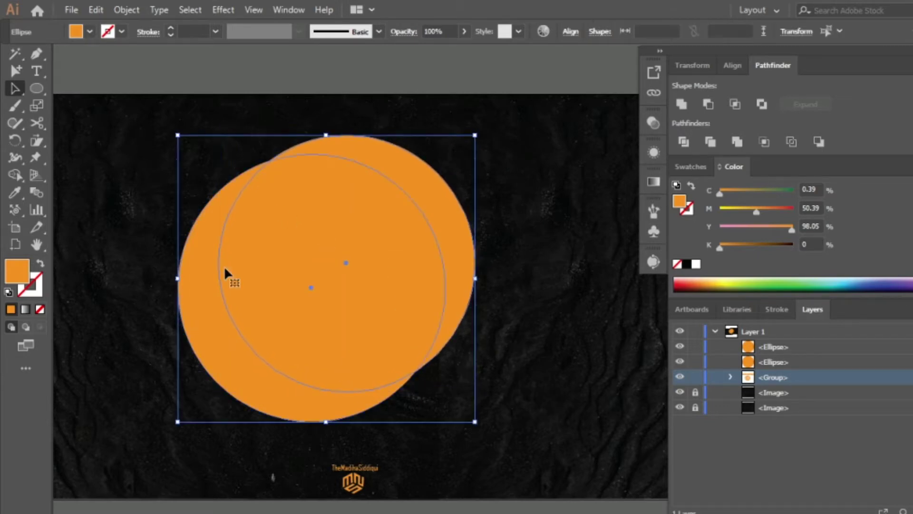
click(16, 172)
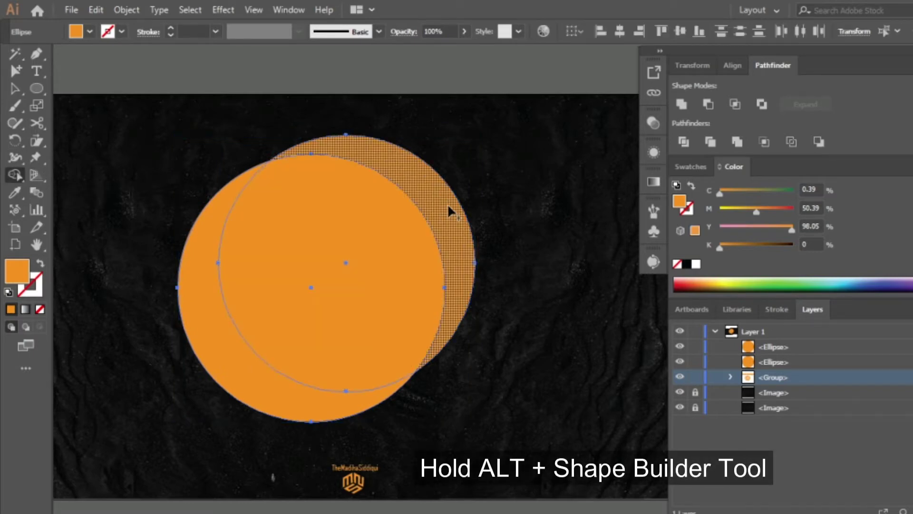
mouse_move(448, 208)
mouse_down()
mouse_move(316, 287)
mouse_move(240, 272)
mouse_up()
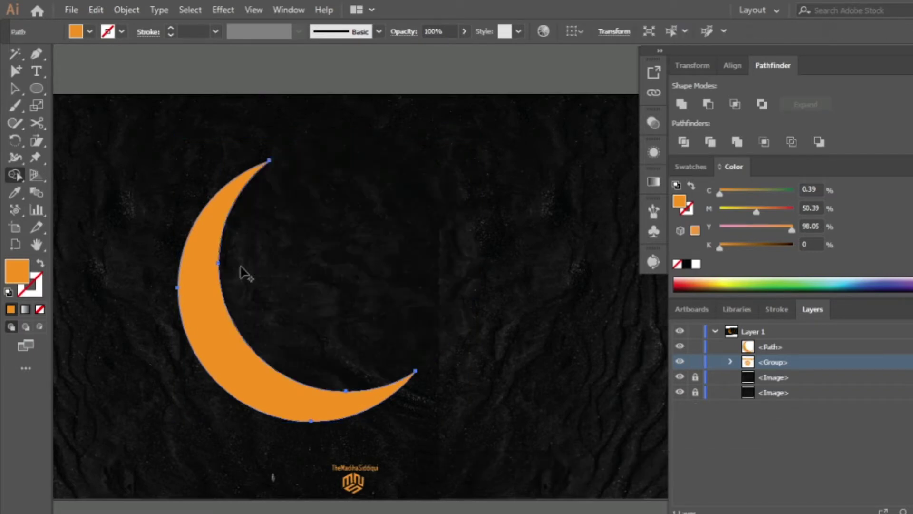
click(15, 88)
click(90, 32)
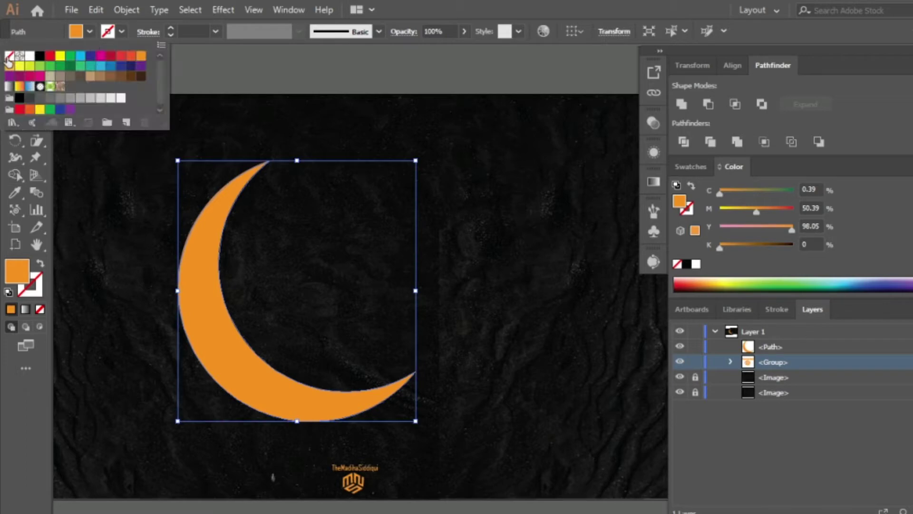
click(9, 56)
Give the crescent an outline stroke and apply a gradient to that stroke
click(169, 27)
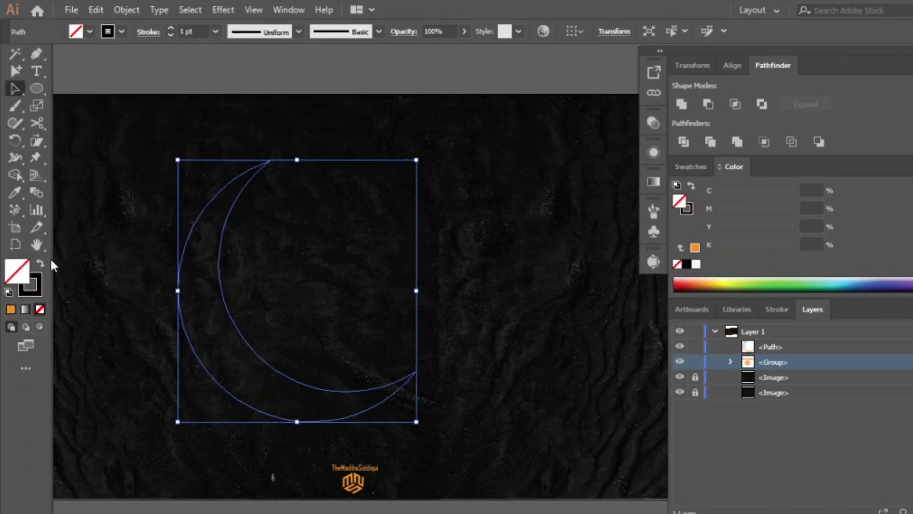
double_click(37, 285)
click(384, 236)
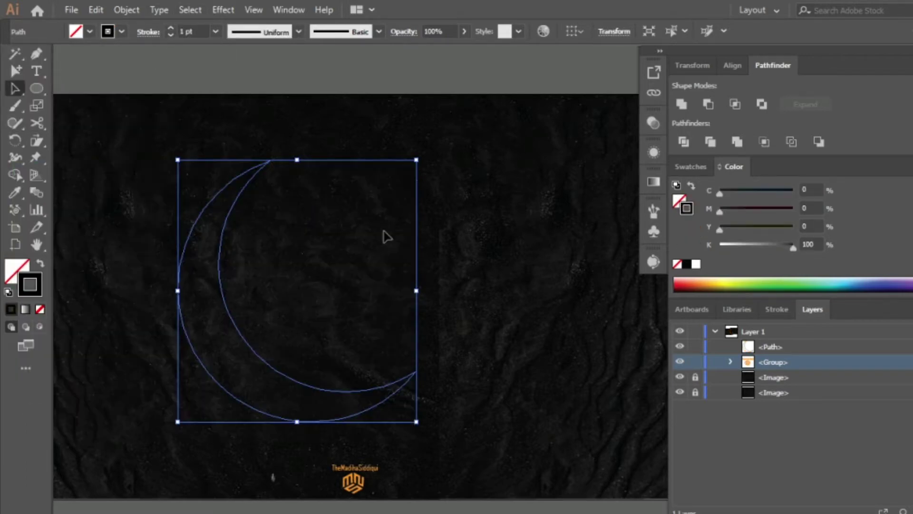
click(26, 310)
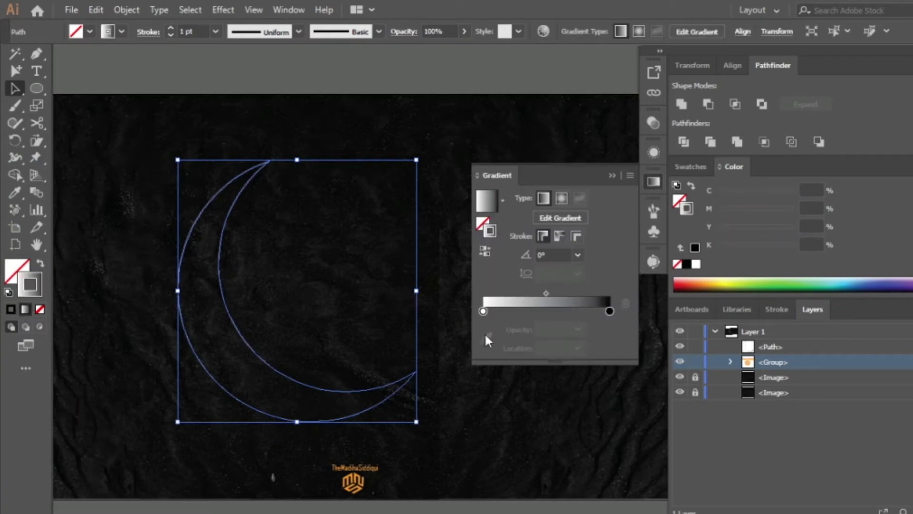
Set the gradient stops to orange, red, orange, with the red stop at 54.85%
double_click(483, 310)
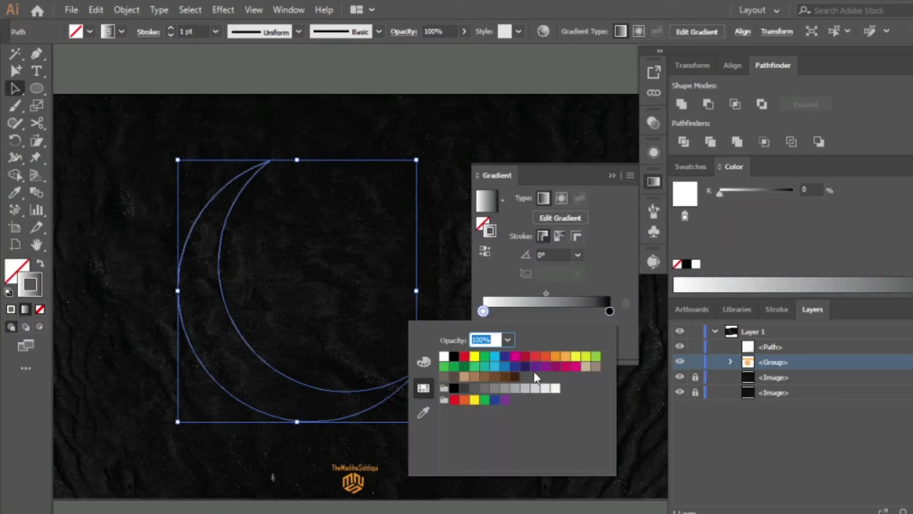
click(556, 361)
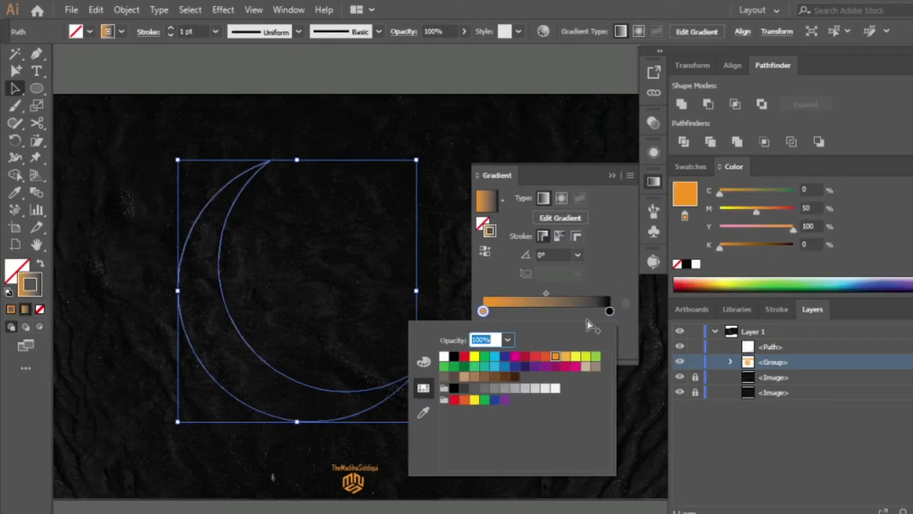
double_click(609, 311)
click(535, 356)
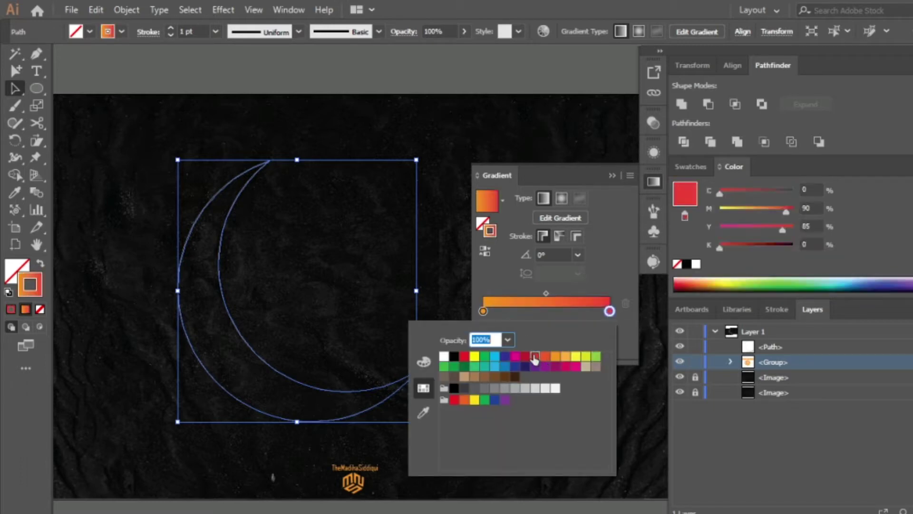
click(544, 314)
double_click(542, 310)
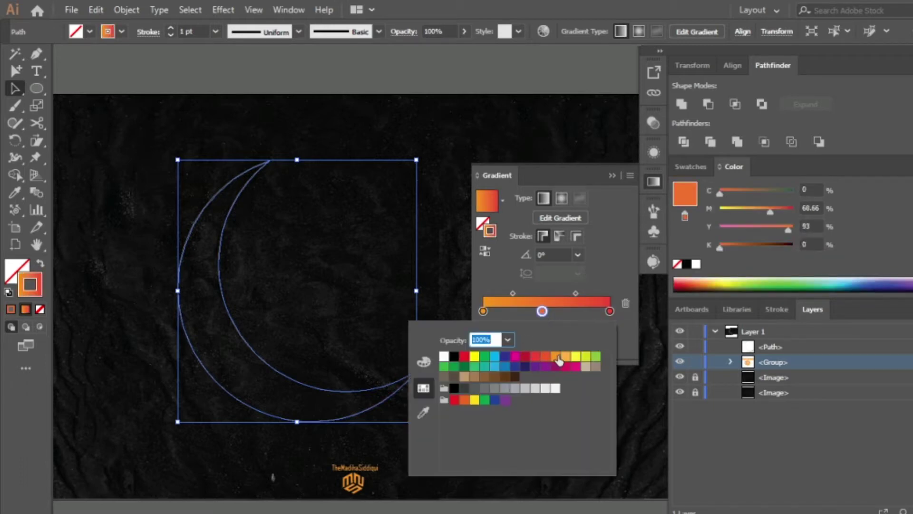
click(533, 356)
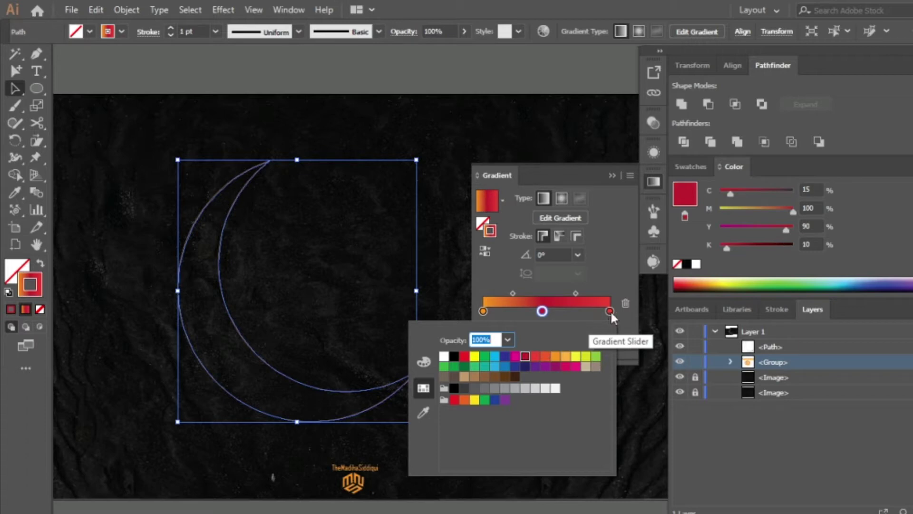
double_click(610, 311)
click(554, 357)
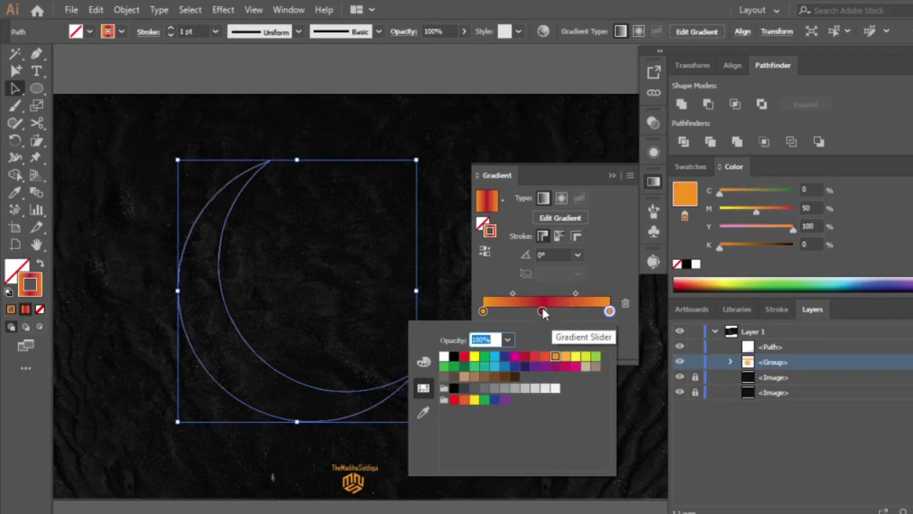
mouse_move(610, 310)
mouse_down()
mouse_move(542, 311)
mouse_move(586, 293)
mouse_up()
click(513, 293)
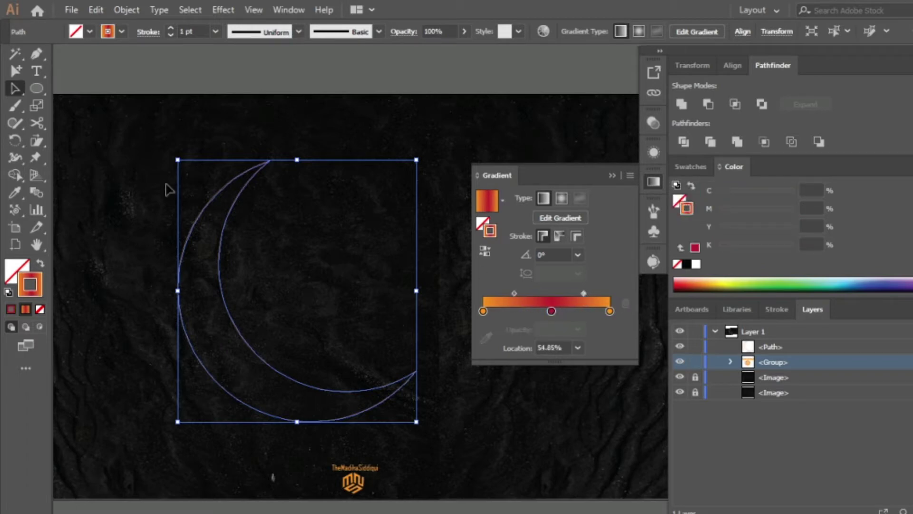
Make the crescent stroke 8 pt, move it up-left, and set its gradient angle to -120°
click(172, 31)
click(172, 32)
click(172, 32)
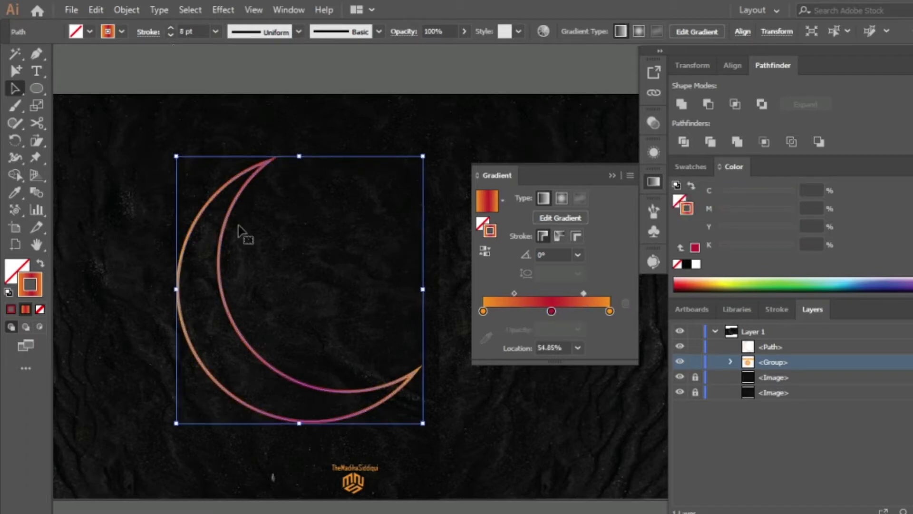
drag(312, 385, 284, 376)
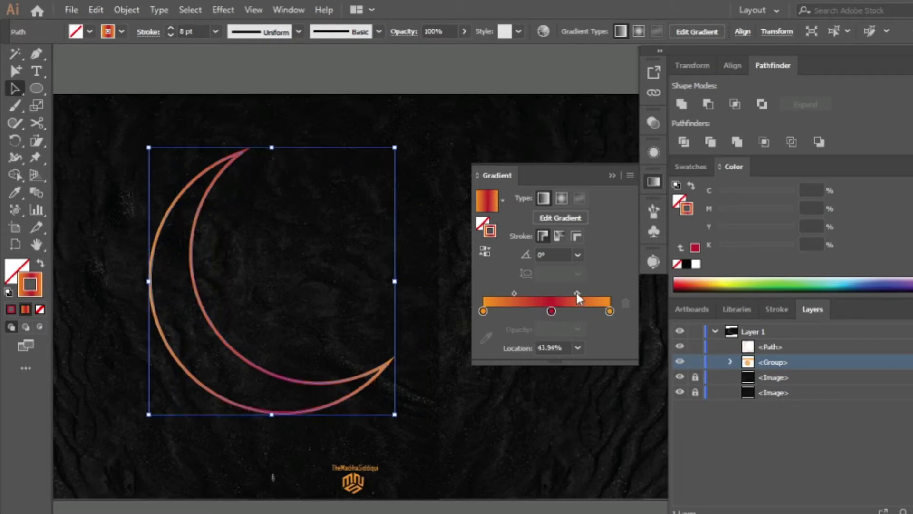
click(577, 253)
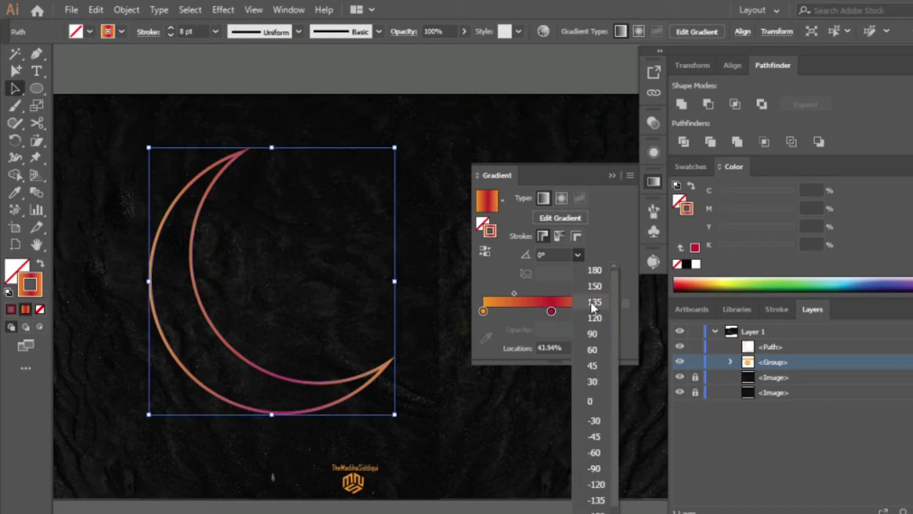
click(596, 488)
click(612, 176)
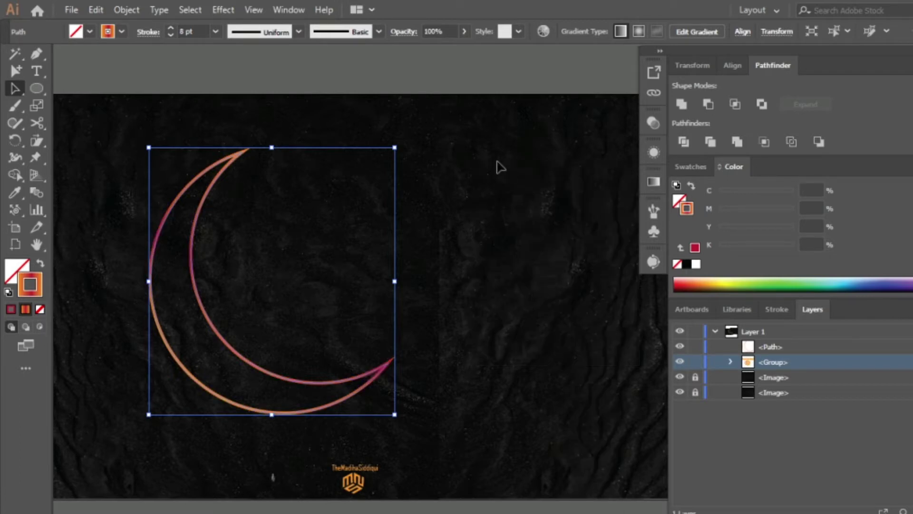
click(384, 187)
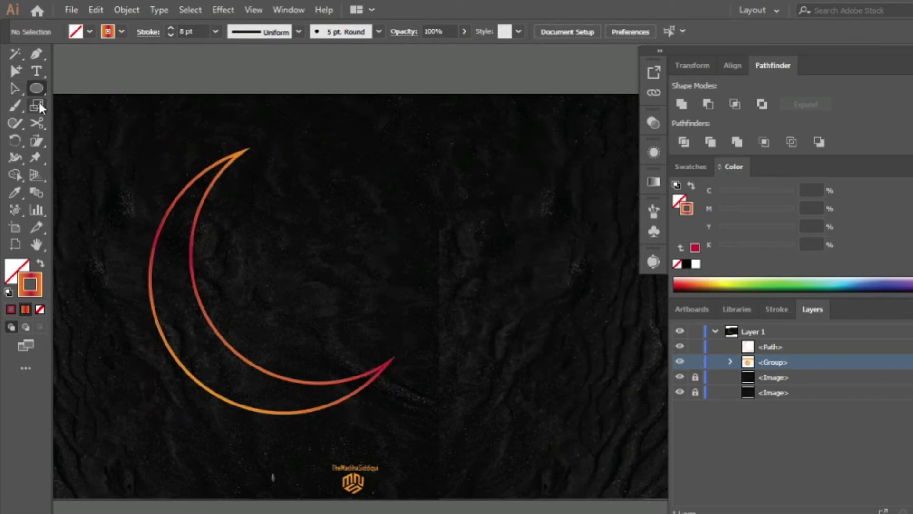
click(225, 156)
Apply Offset Path at -15 pt to add an inset crescent outline, then zoom in
click(126, 9)
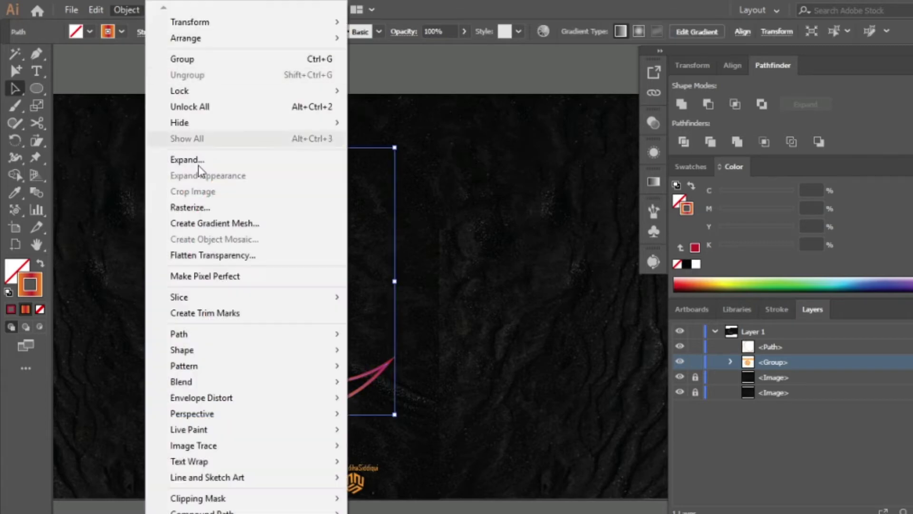
click(407, 386)
text(-15)
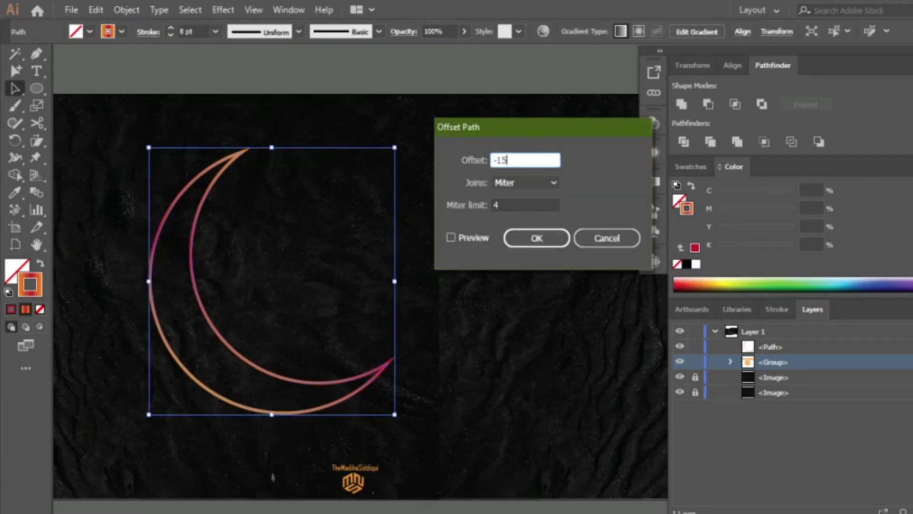
click(538, 238)
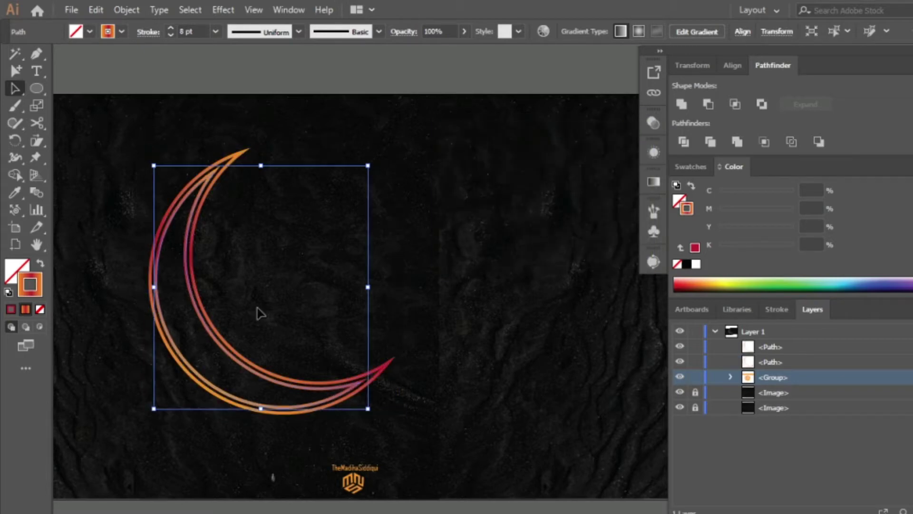
key(ctrl+equal)
key(ctrl+equal)
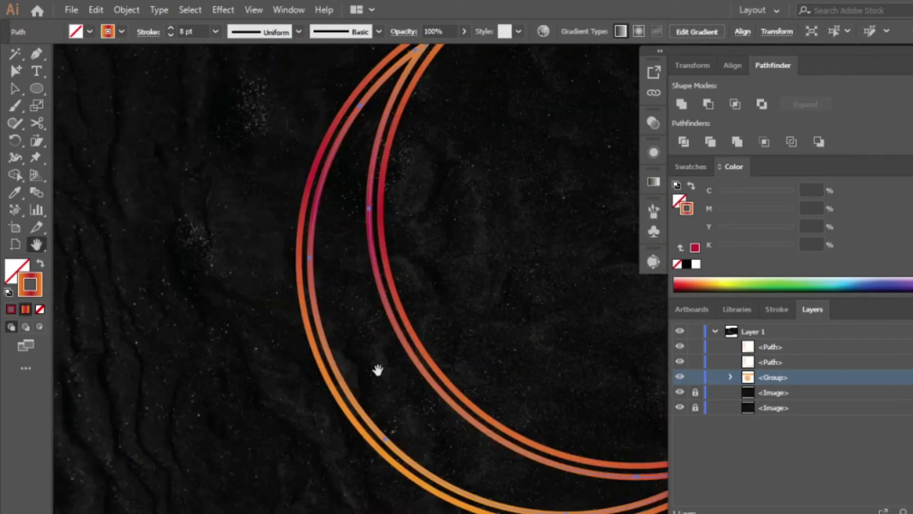
Paste circle copies into the lower crescent band as the fourth to sixth circles
mouse_move(378, 369)
mouse_down()
mouse_move(220, 335)
mouse_move(217, 360)
mouse_up()
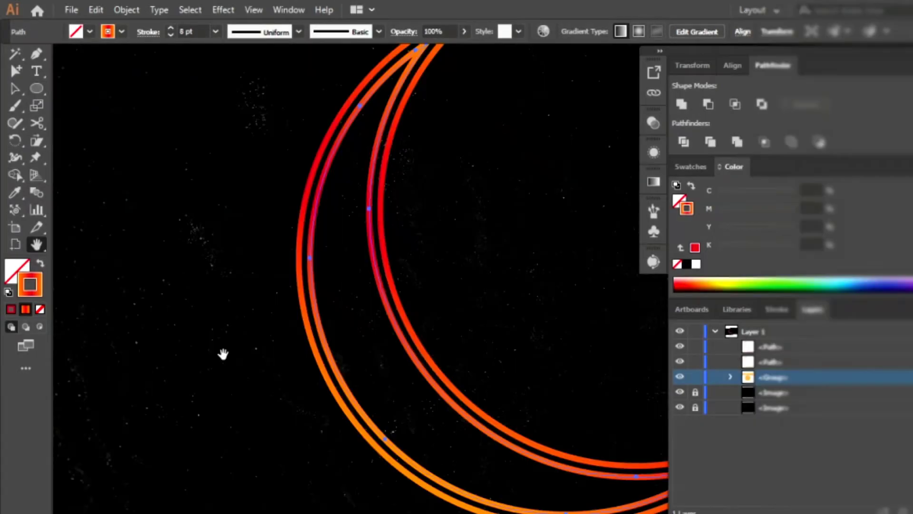
drag(528, 322, 369, 474)
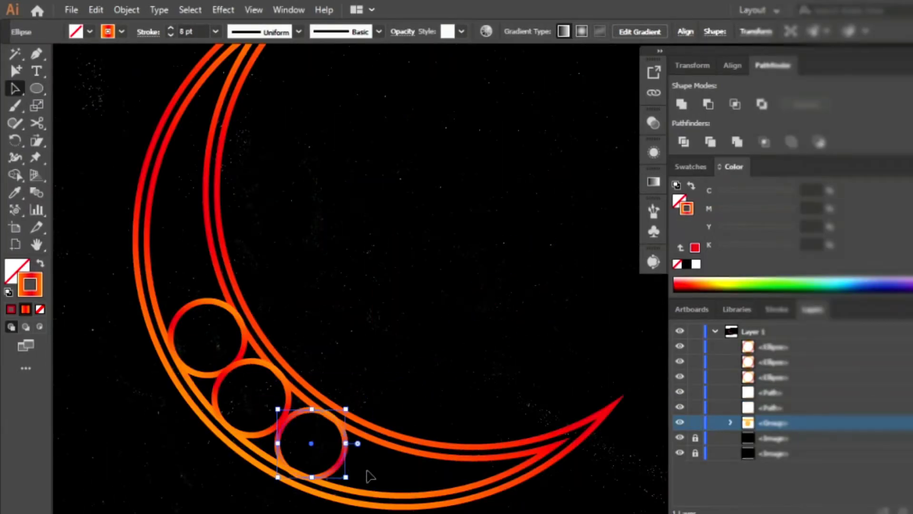
key(ctrl+v)
drag(536, 300, 391, 485)
click(462, 320)
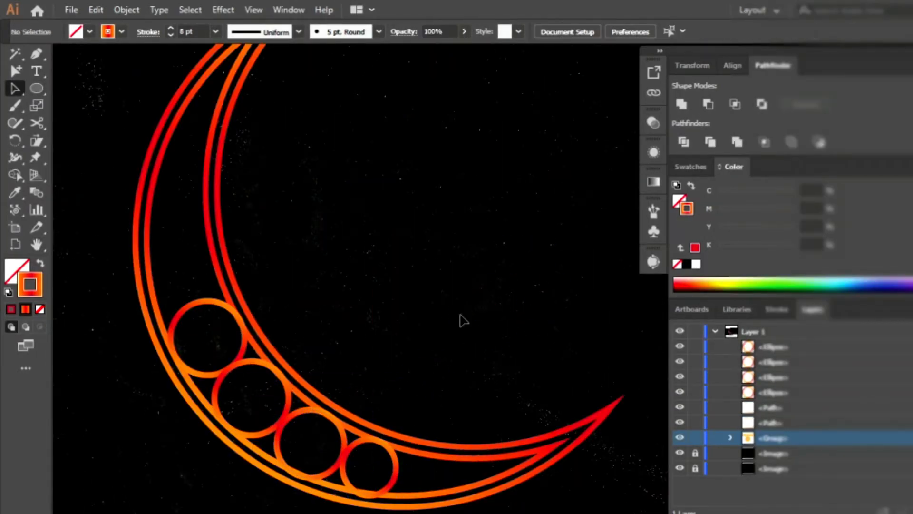
key(ctrl+v)
drag(537, 304, 441, 499)
click(494, 402)
key(ctrl+v)
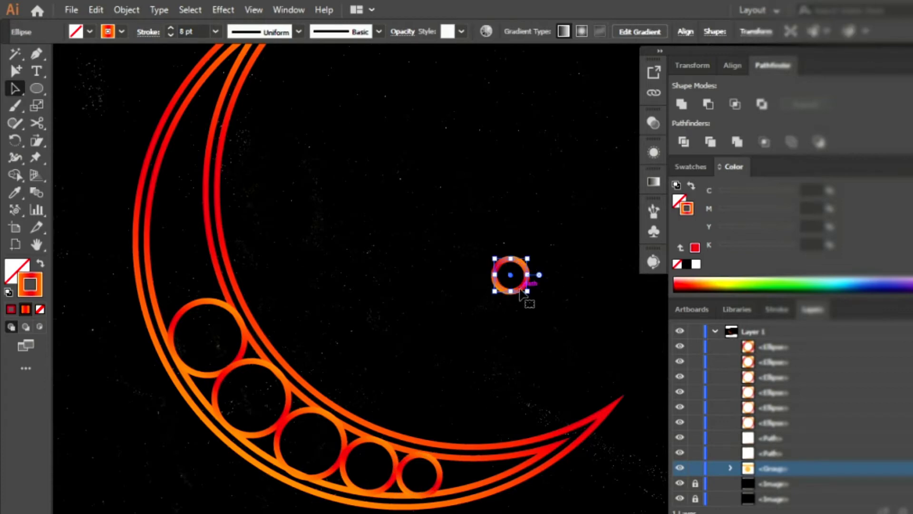
drag(526, 301, 475, 503)
click(533, 346)
Add smaller circle copies at the tip and up toward the crescent's top
key(ctrl+v)
drag(510, 271, 493, 468)
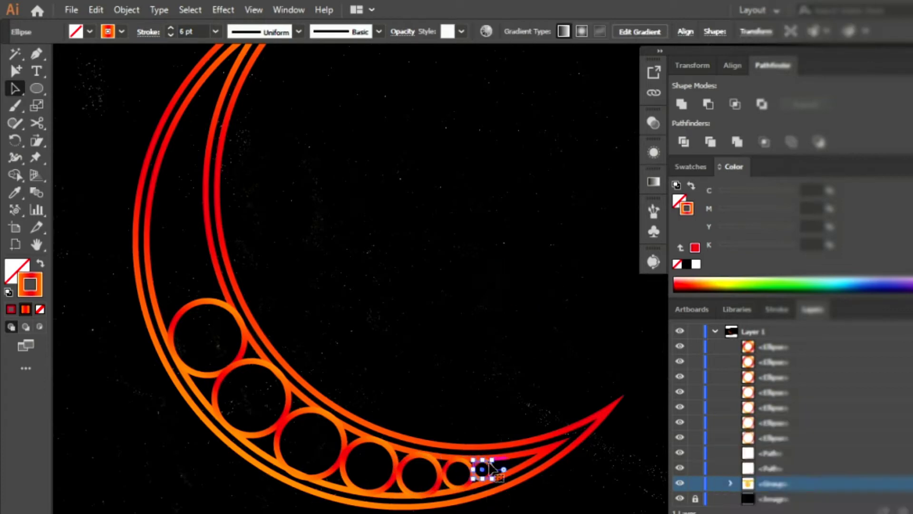
drag(247, 366, 178, 235)
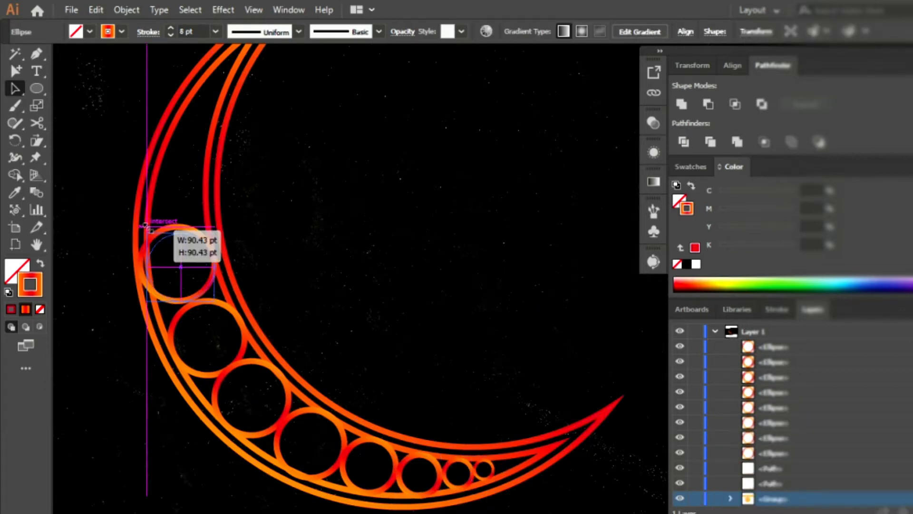
key(ctrl+v)
drag(484, 316, 154, 243)
drag(206, 174, 206, 173)
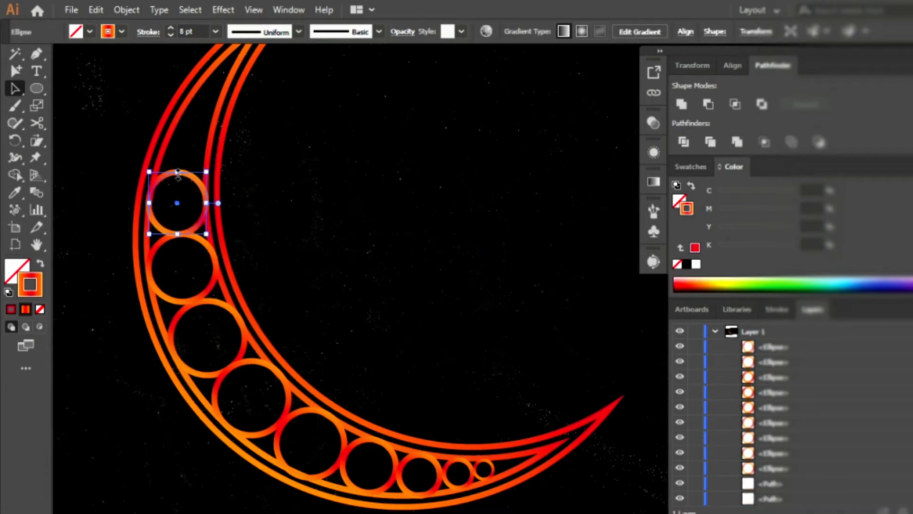
key(ctrl+v)
mouse_move(522, 298)
mouse_down()
mouse_move(193, 166)
mouse_move(365, 232)
mouse_up()
key(ctrl+v)
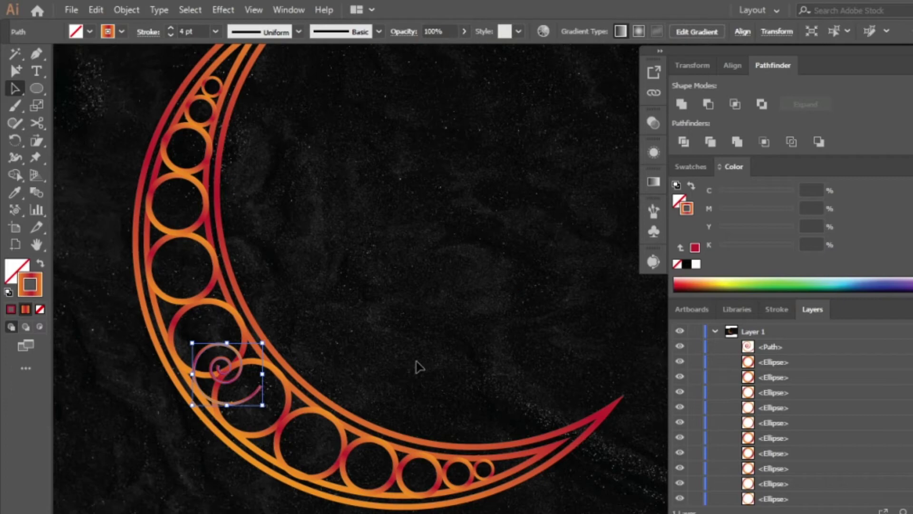
Zoom in on a spiral and scale it to fit inside its circle
key(ctrl+F10)
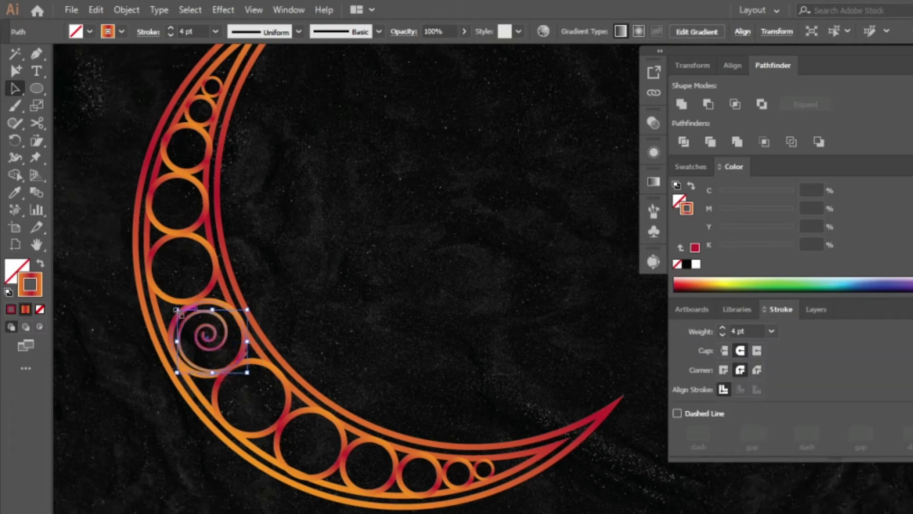
key(ctrl+plus)
scroll(366, 157, down, 3)
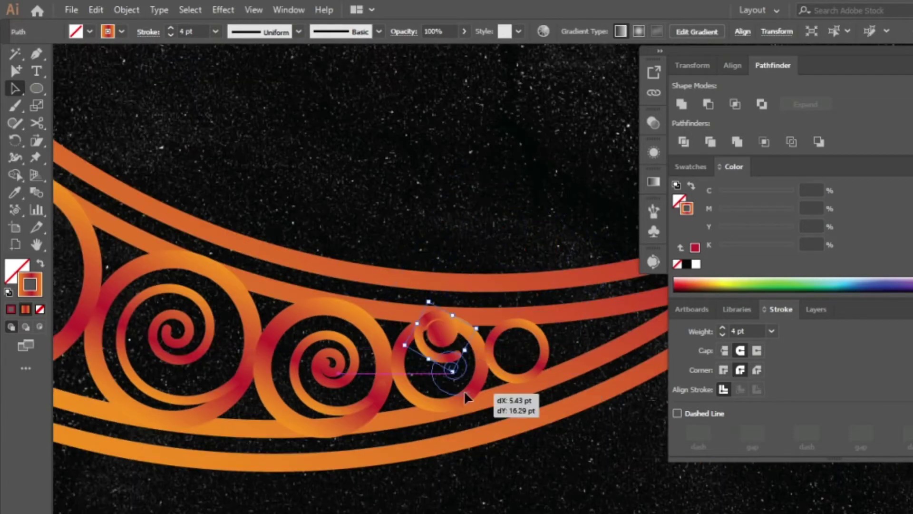
drag(464, 390, 472, 384)
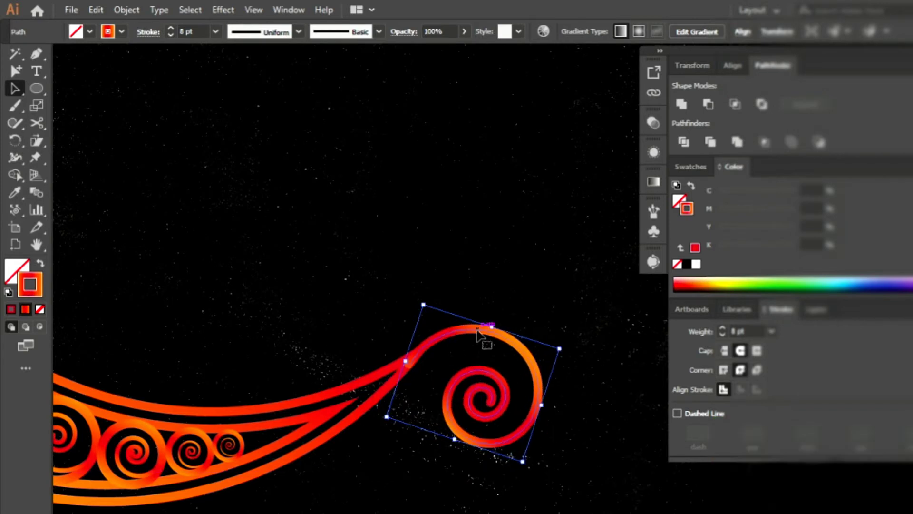
Move the tail's gradient midpoint to about 61%, change its angle, and Alt-drag a smaller spiral copy
click(481, 309)
drag(507, 293, 560, 293)
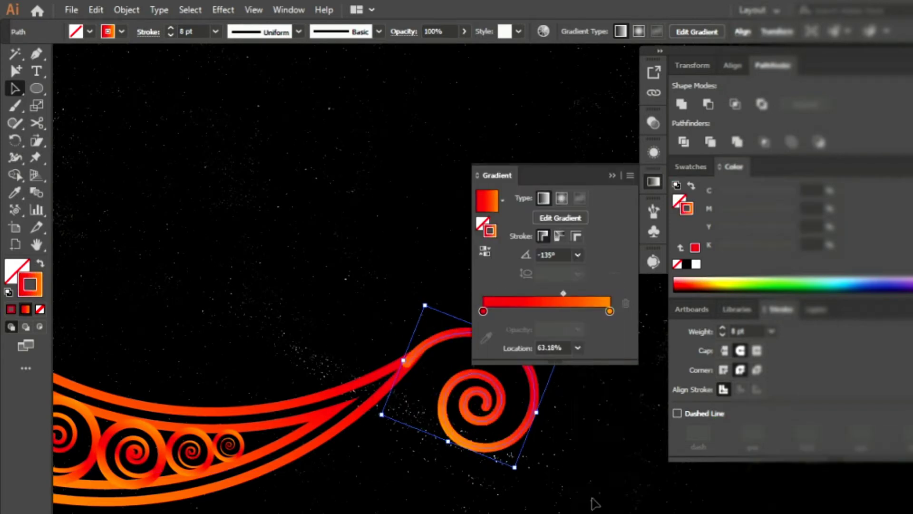
click(577, 255)
click(595, 434)
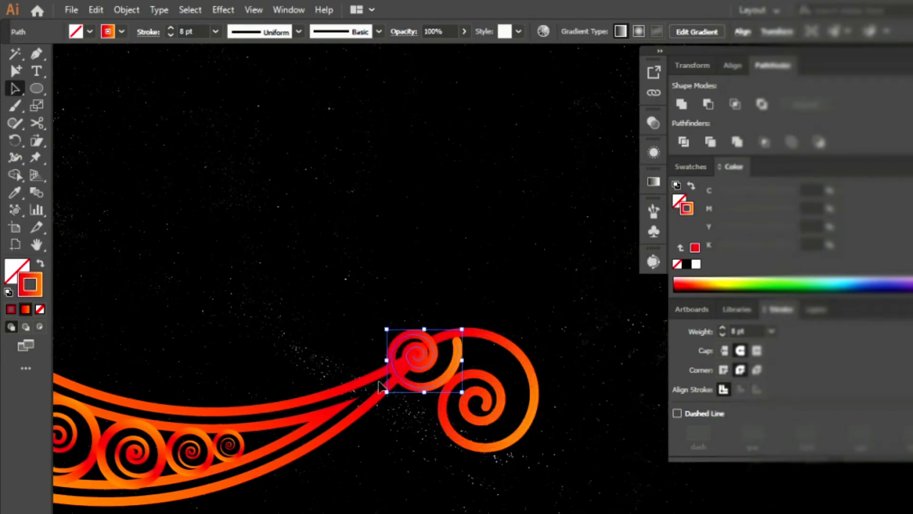
drag(408, 362, 376, 333)
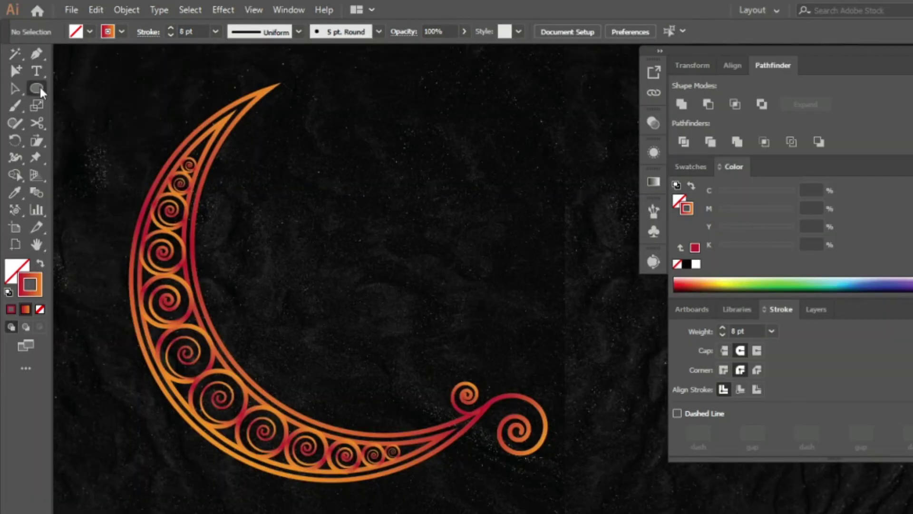
Draw a circle right of the moon, then a tall narrow and a shorter, wider rectangle
drag(272, 180, 391, 295)
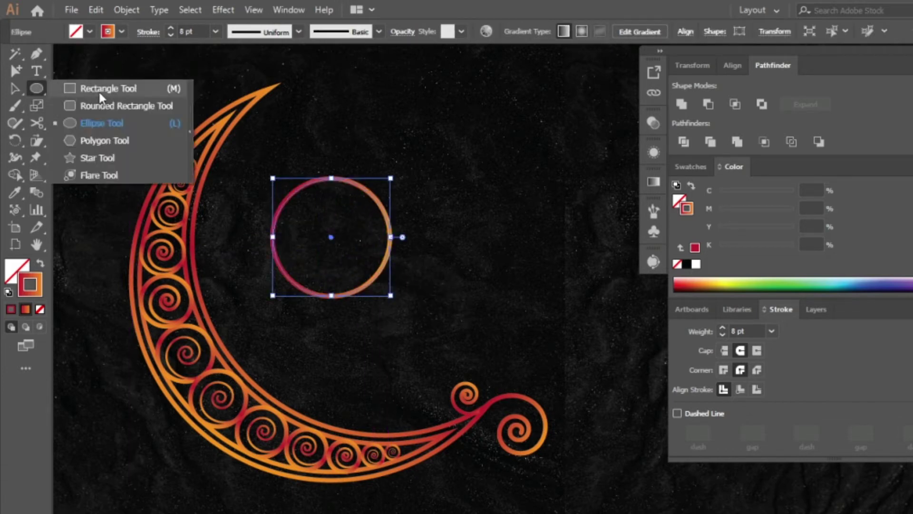
drag(36, 93, 95, 90)
drag(404, 118, 430, 295)
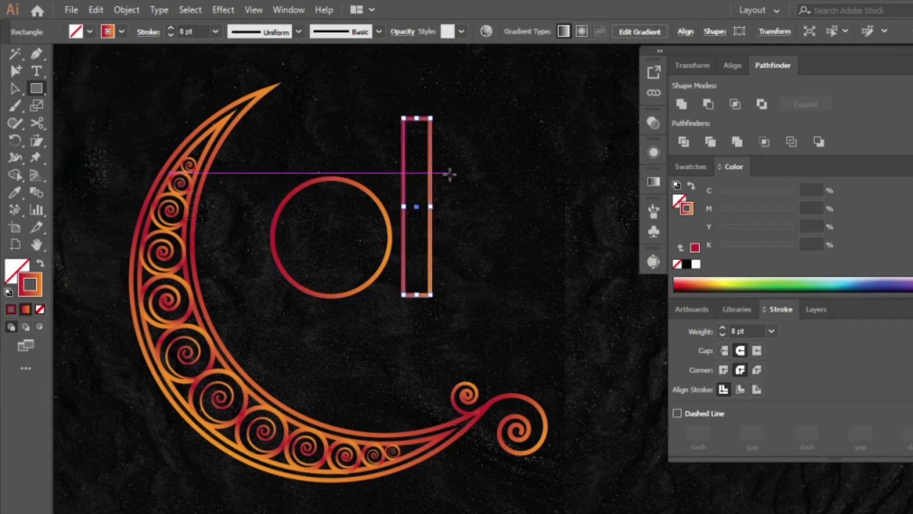
drag(446, 167, 494, 295)
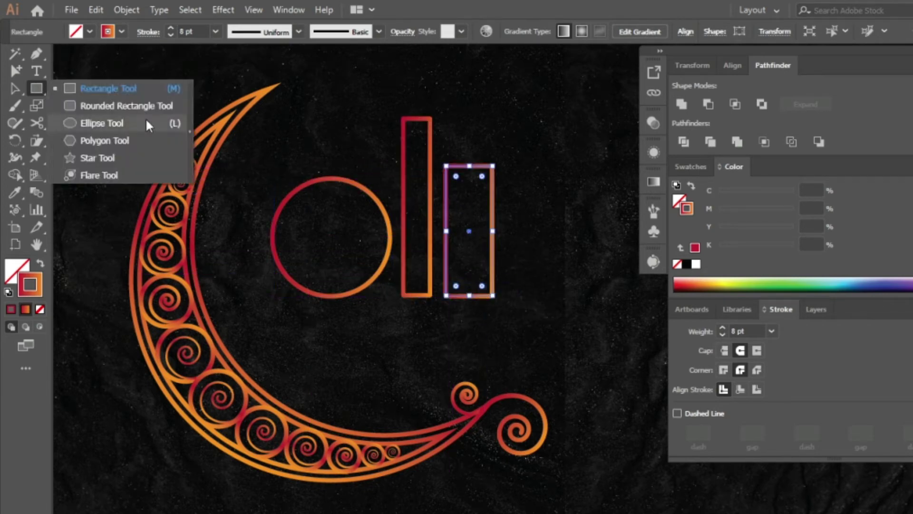
Draw a second circle right of the rectangles and nudge it slightly down
drag(38, 90, 146, 124)
drag(509, 233, 609, 329)
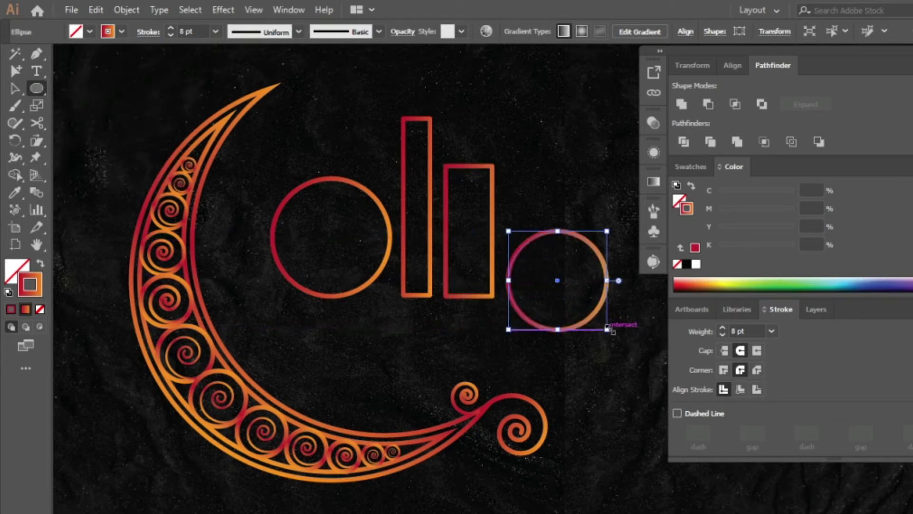
key(a)
drag(534, 325, 536, 340)
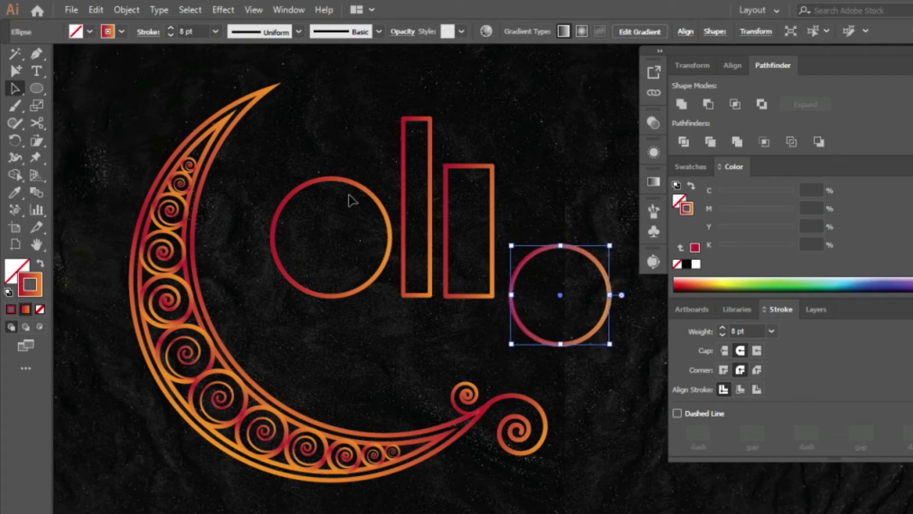
Delete the bottom points of both circles, leaving two arcs
click(15, 53)
click(44, 63)
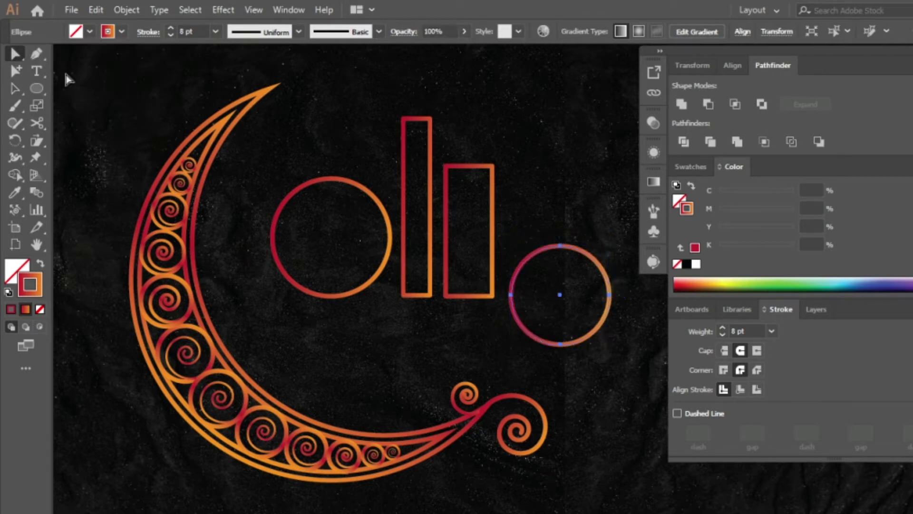
click(561, 344)
key(Delete)
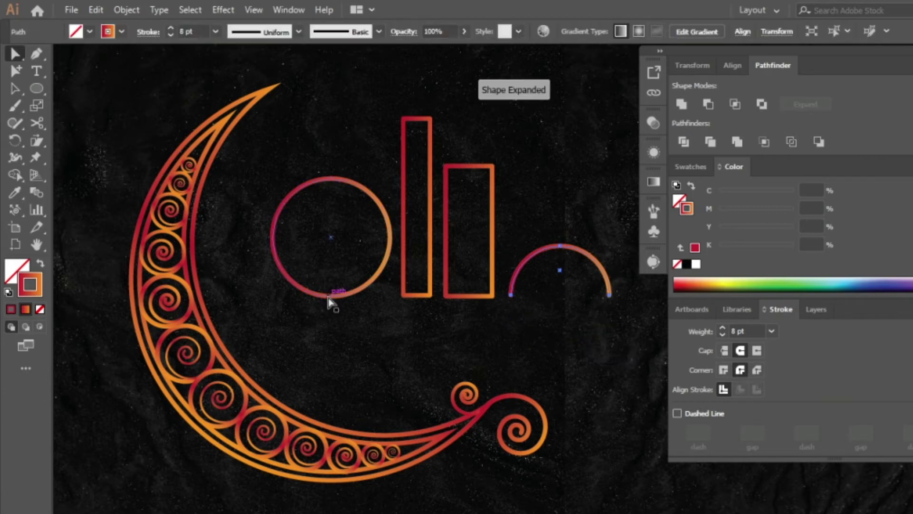
click(330, 298)
key(Delete)
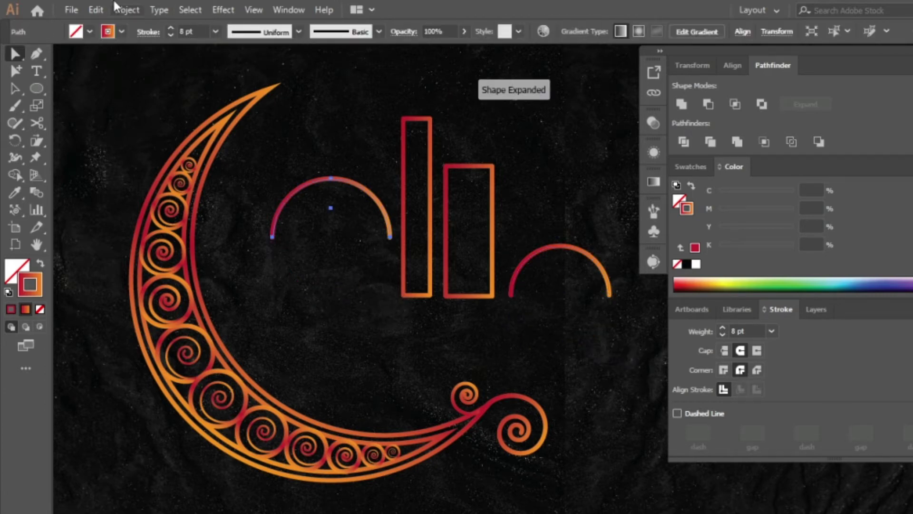
Add extra anchor points to both rectangles
key(a)
click(459, 204)
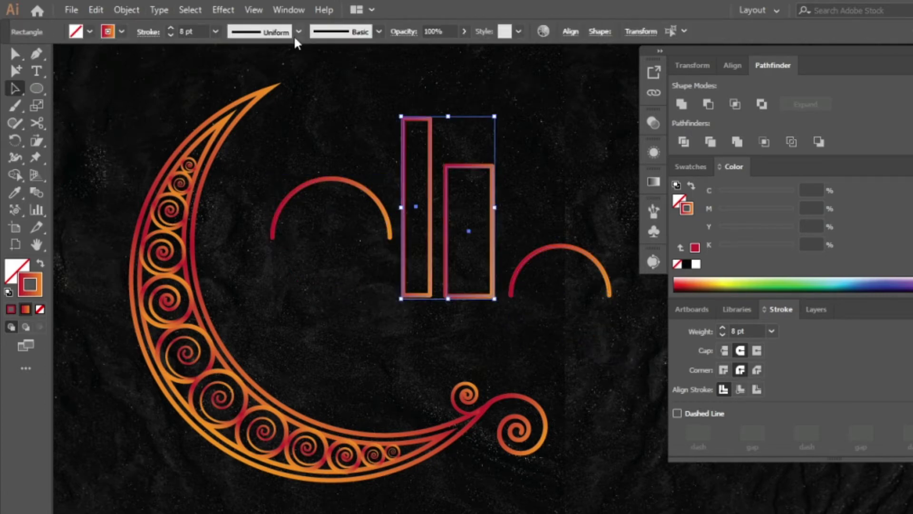
click(126, 12)
mouse_move(178, 334)
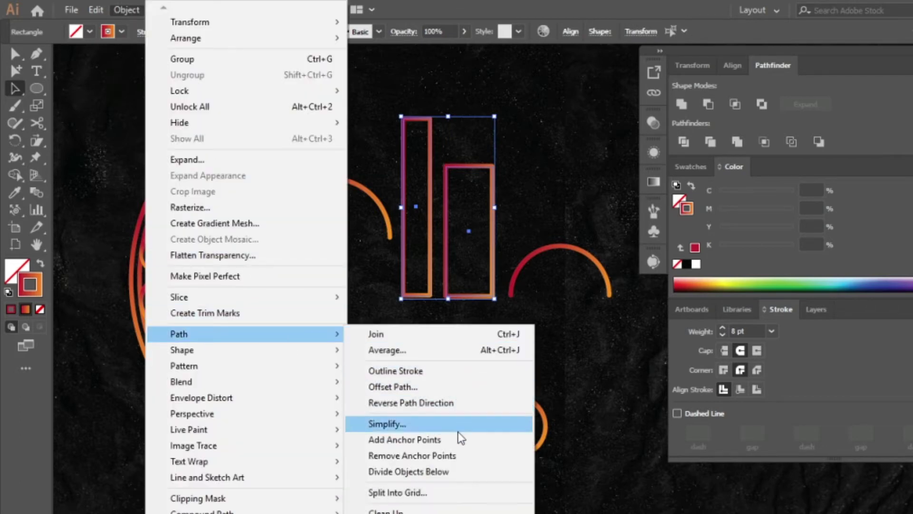
click(460, 437)
click(398, 316)
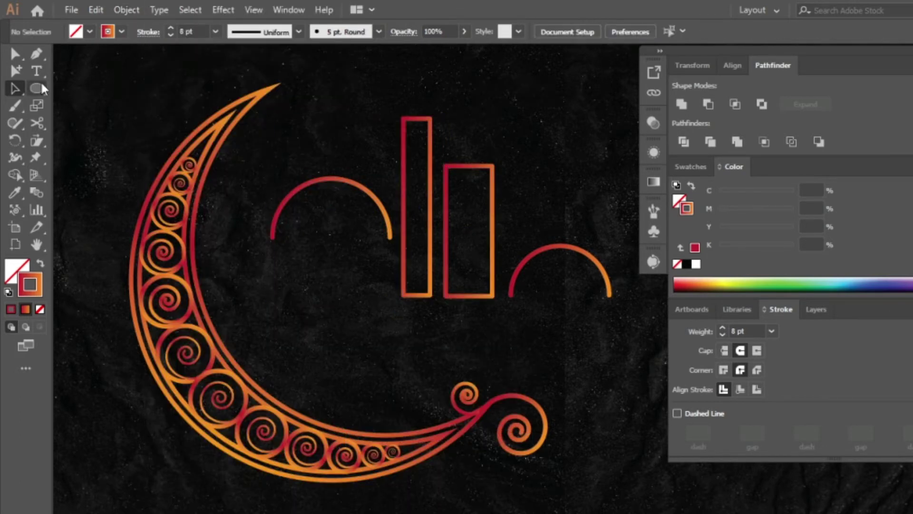
Pull both towers' top anchors upward into pointed peaks
click(416, 295)
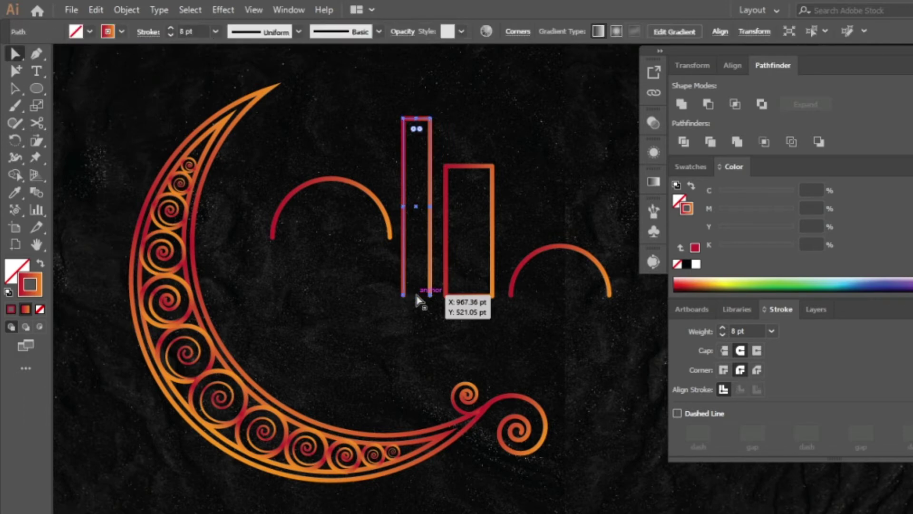
click(470, 296)
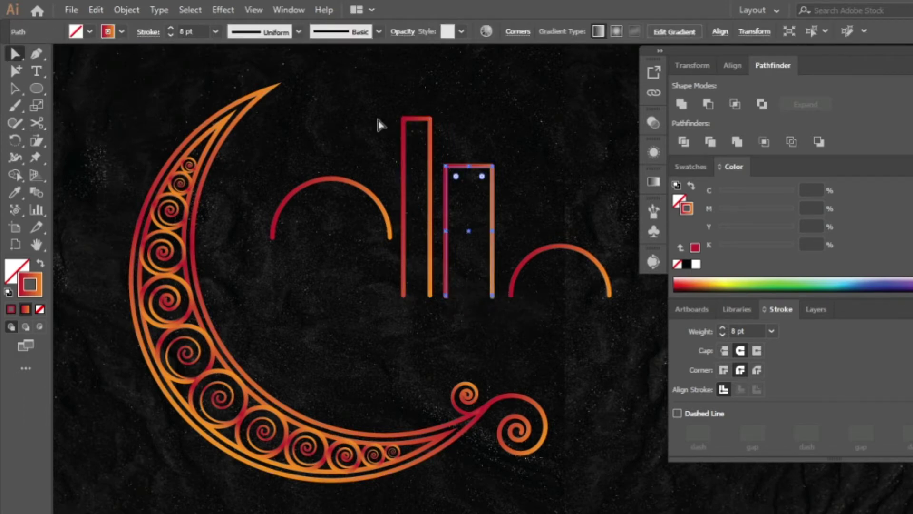
drag(442, 110, 412, 125)
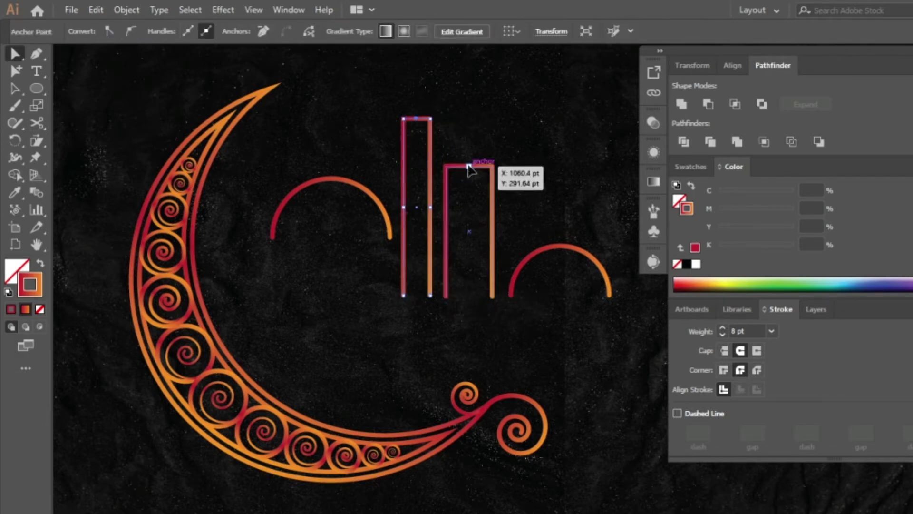
shift+click(470, 166)
drag(470, 165, 469, 142)
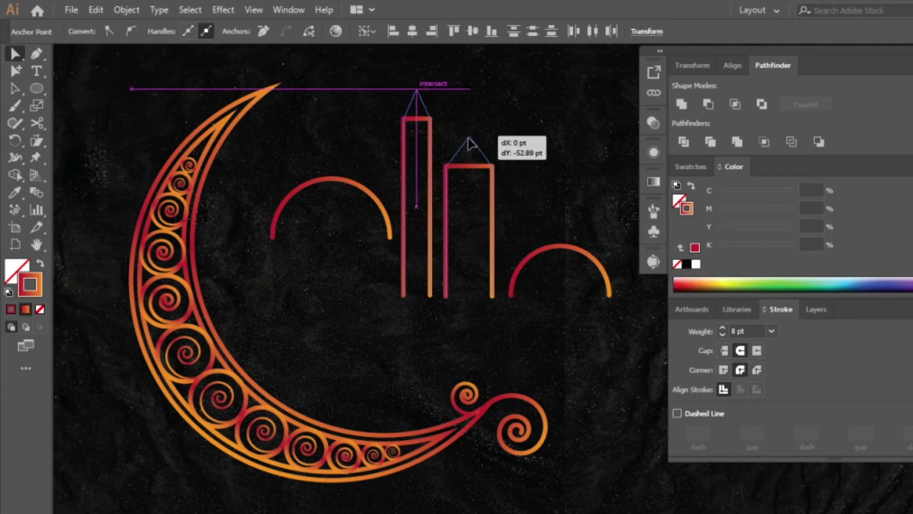
key(v)
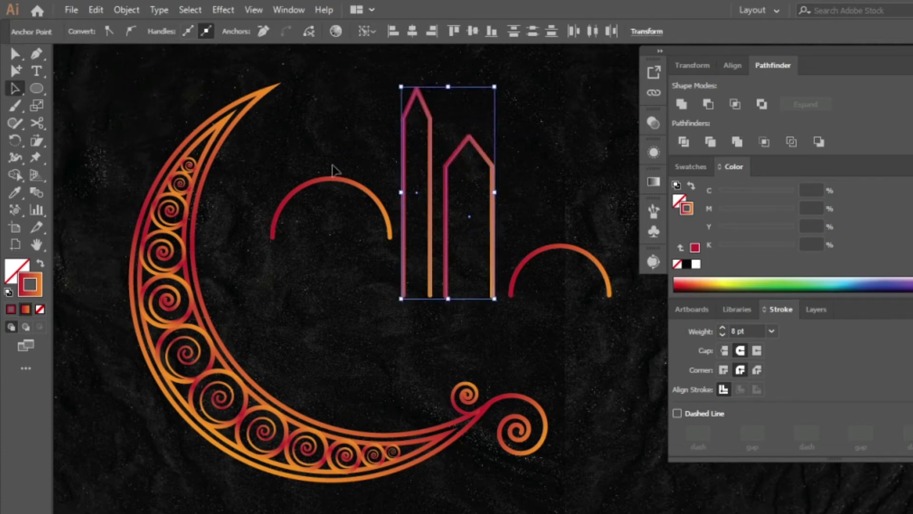
Convert each arc's top anchor into a sharp corner, forming onion domes
click(332, 185)
drag(37, 54, 95, 95)
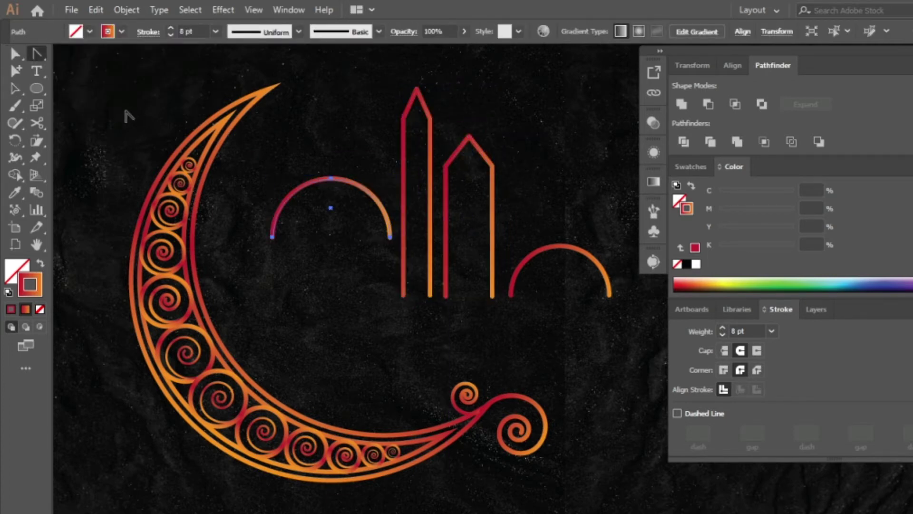
click(332, 179)
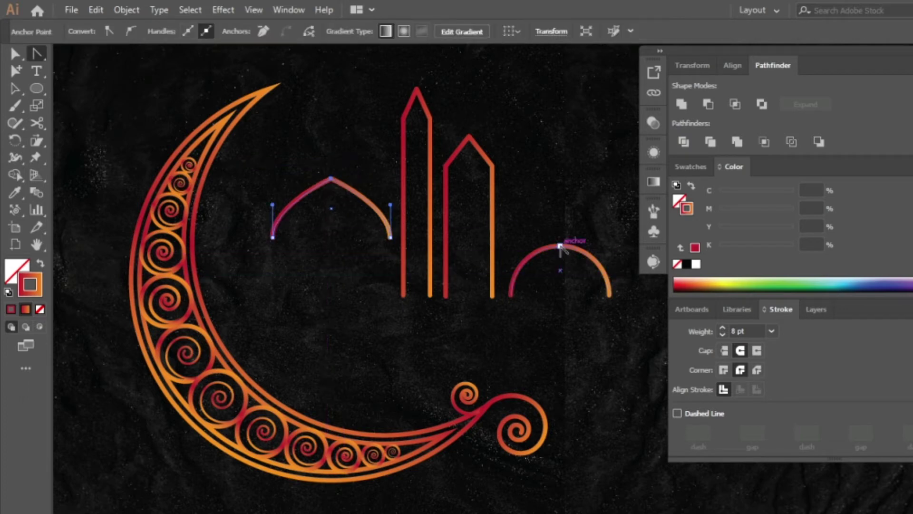
click(560, 246)
click(126, 117)
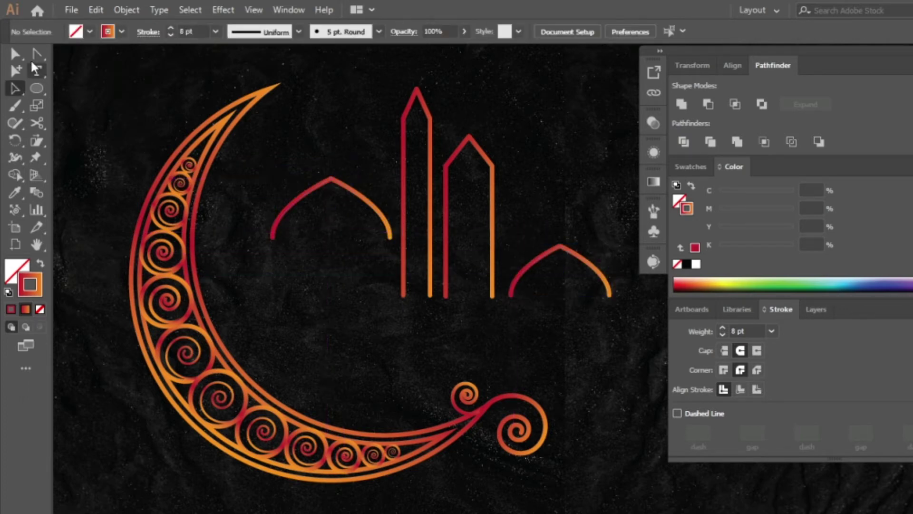
Draw a Pen path from the right dome's end through the tower bases to the left dome
drag(36, 53, 114, 55)
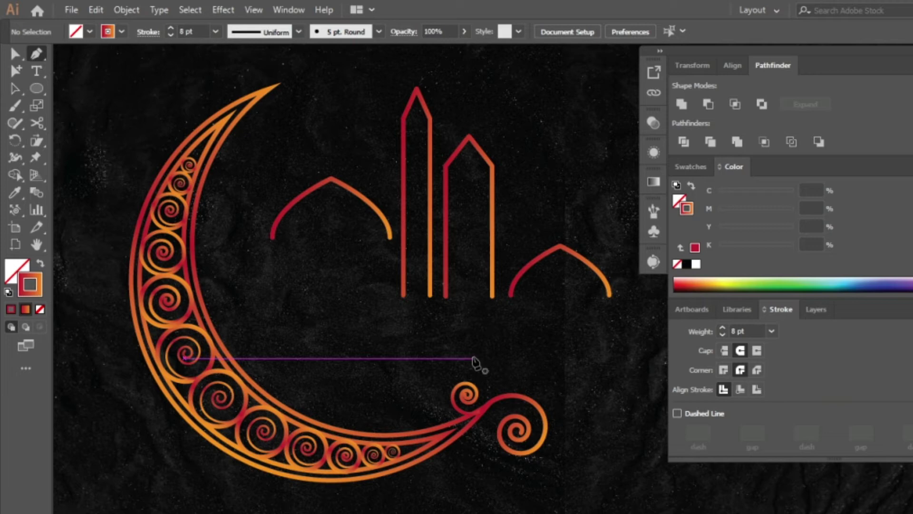
click(511, 295)
click(492, 295)
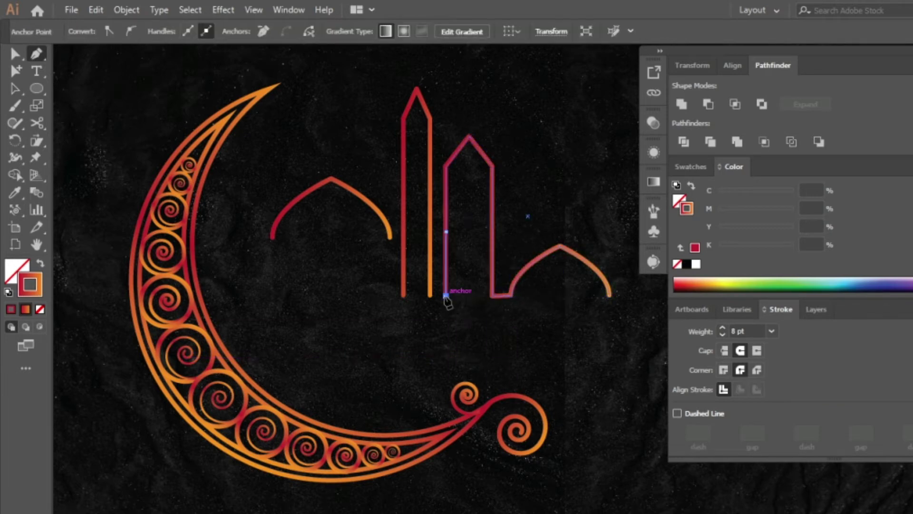
click(446, 296)
click(403, 295)
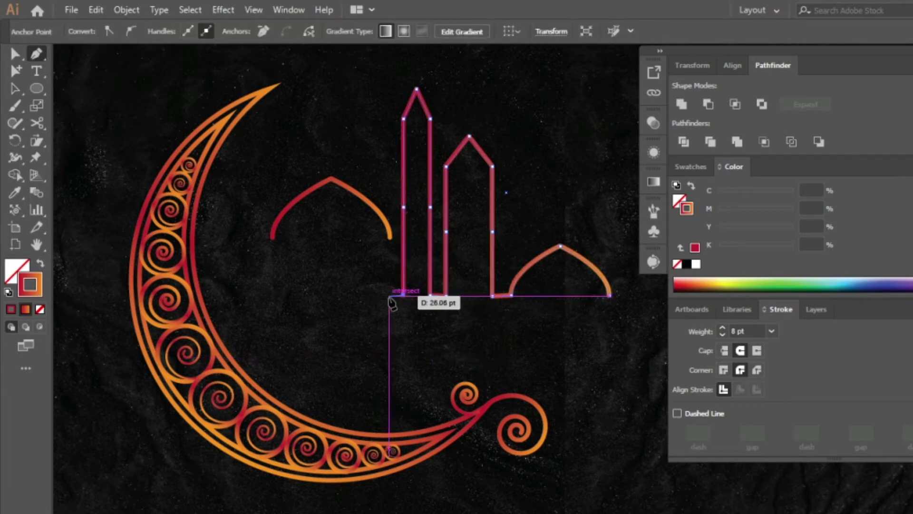
click(390, 296)
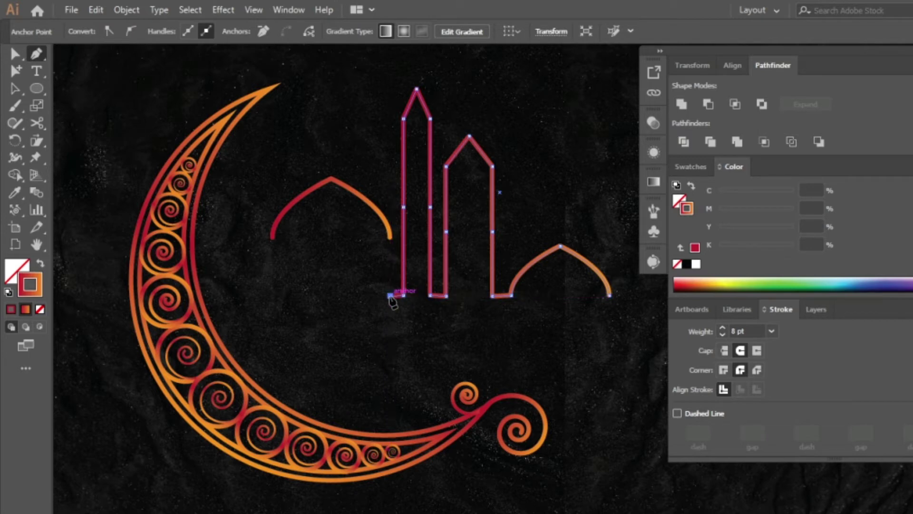
click(390, 236)
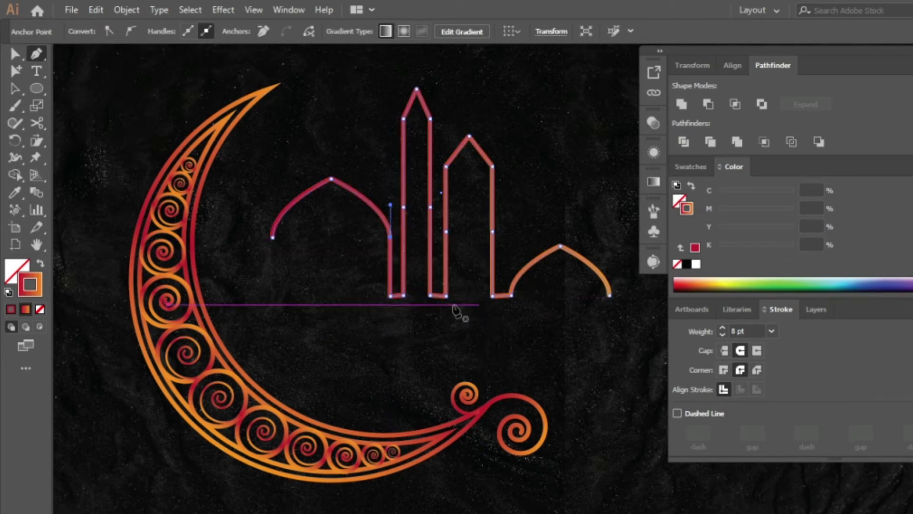
key(ctrl)
Move the joined skyline higher and zoom out to view the whole artboard
drag(496, 299, 496, 259)
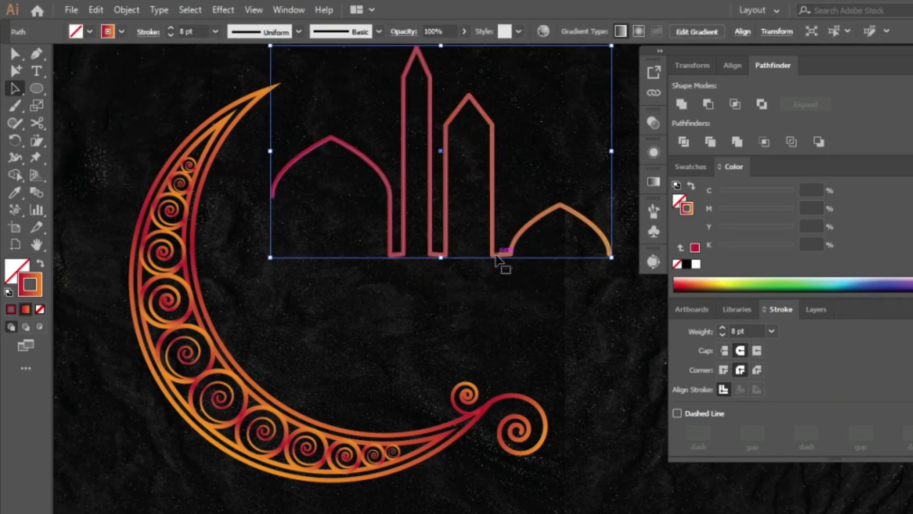
key(ctrl+minus)
mouse_move(496, 255)
mouse_down()
mouse_move(426, 127)
mouse_move(408, 158)
mouse_up()
key(ctrl)
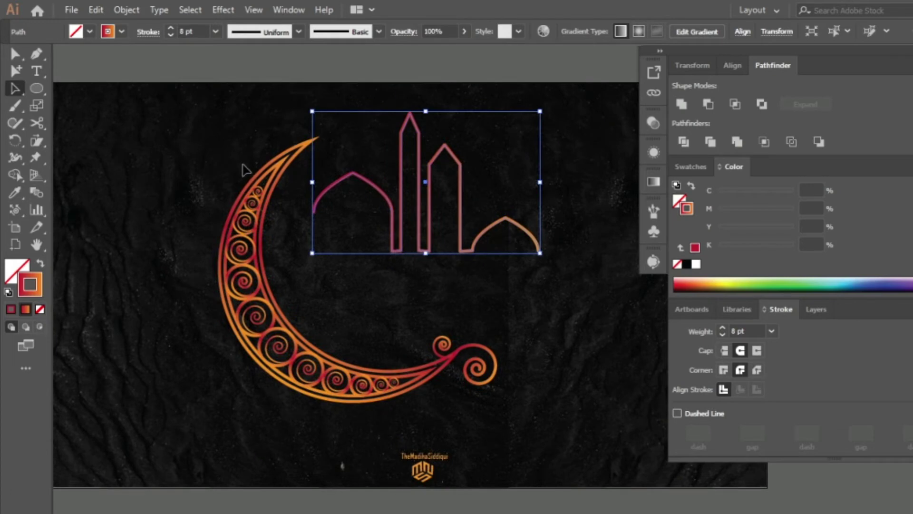
Lock the background layer, then shrink the crescent slightly and move it up-left
click(814, 310)
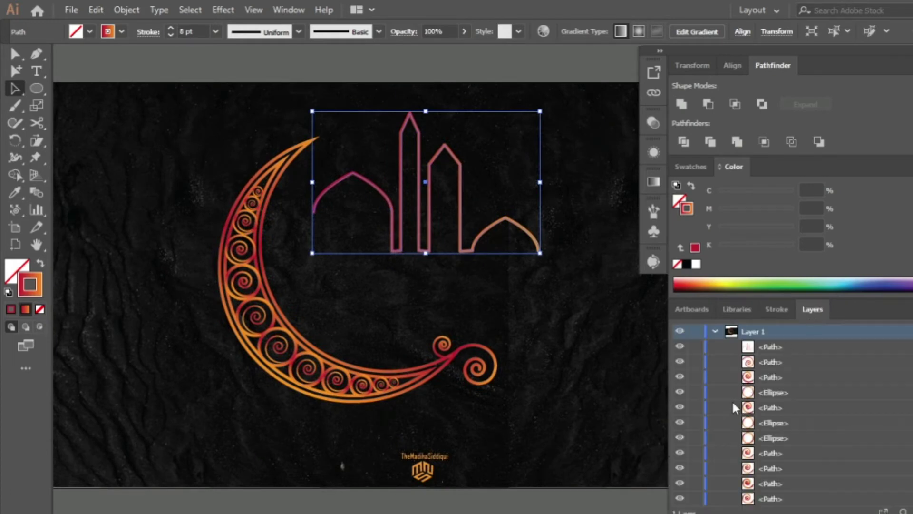
click(695, 347)
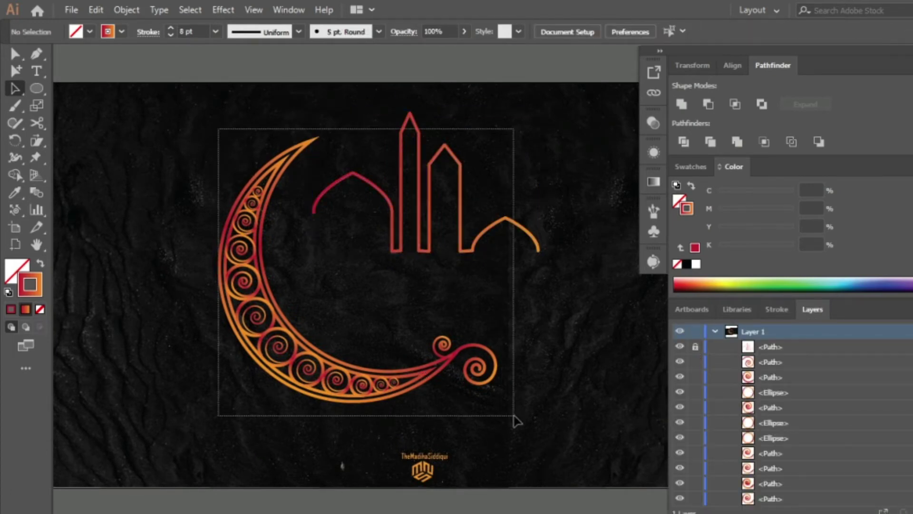
drag(219, 132, 513, 418)
drag(220, 438, 161, 457)
mouse_move(498, 467)
mouse_down()
mouse_move(514, 473)
mouse_move(486, 457)
mouse_up()
drag(340, 443, 330, 422)
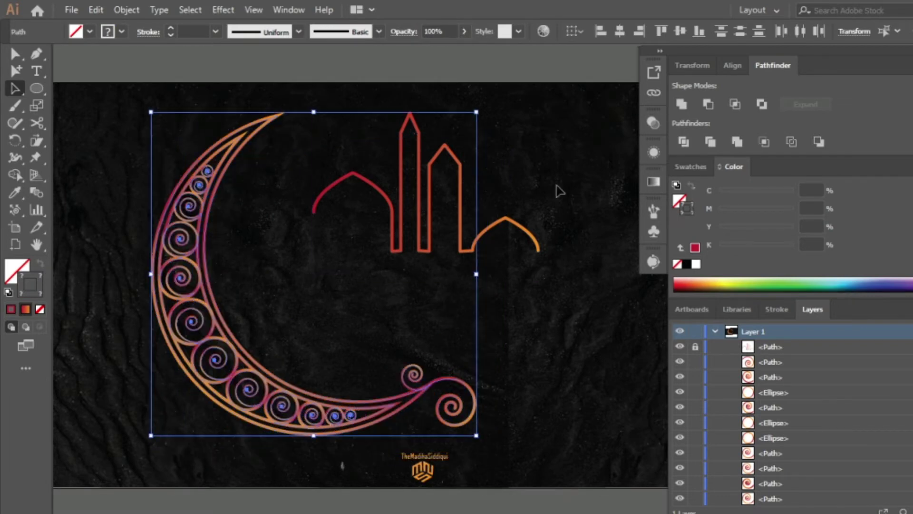
Move the mosque skyline left toward the crescent
click(629, 251)
drag(363, 140, 616, 337)
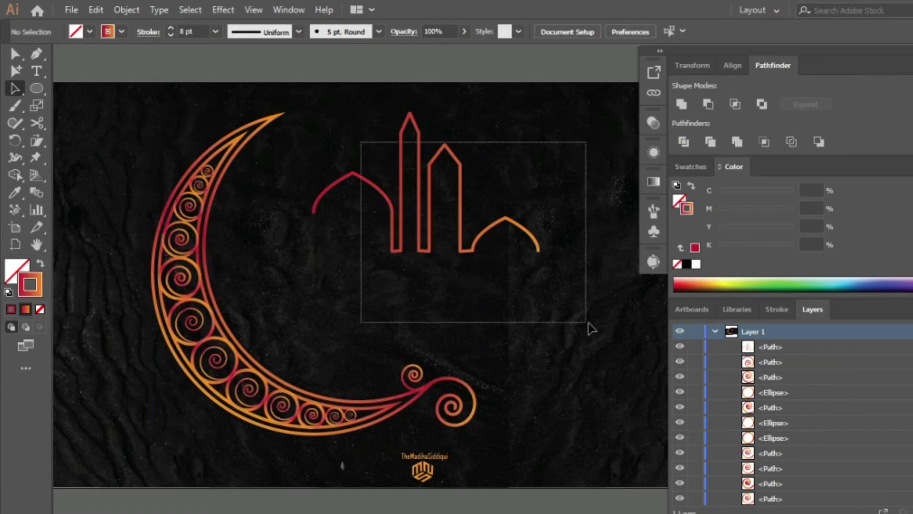
drag(505, 232, 427, 239)
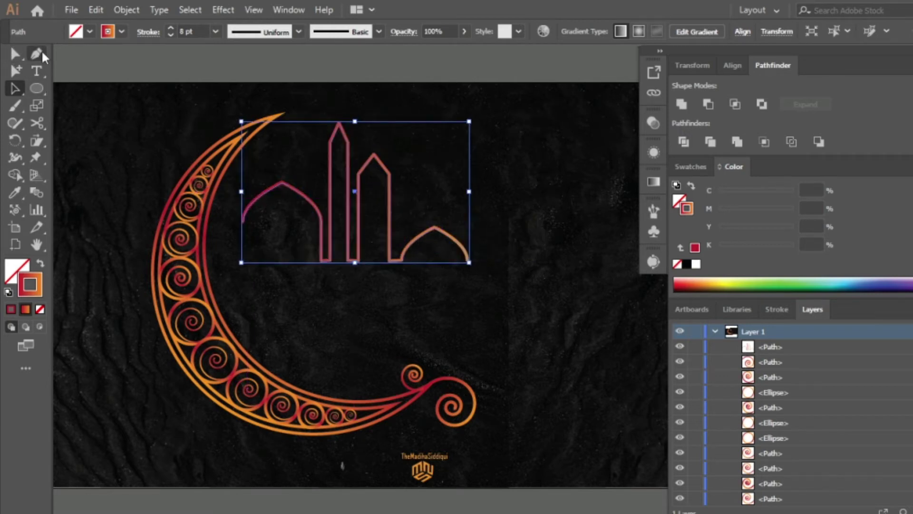
With the Pen tool, extend the right dome's end with a vertical line downward
key(p)
click(467, 260)
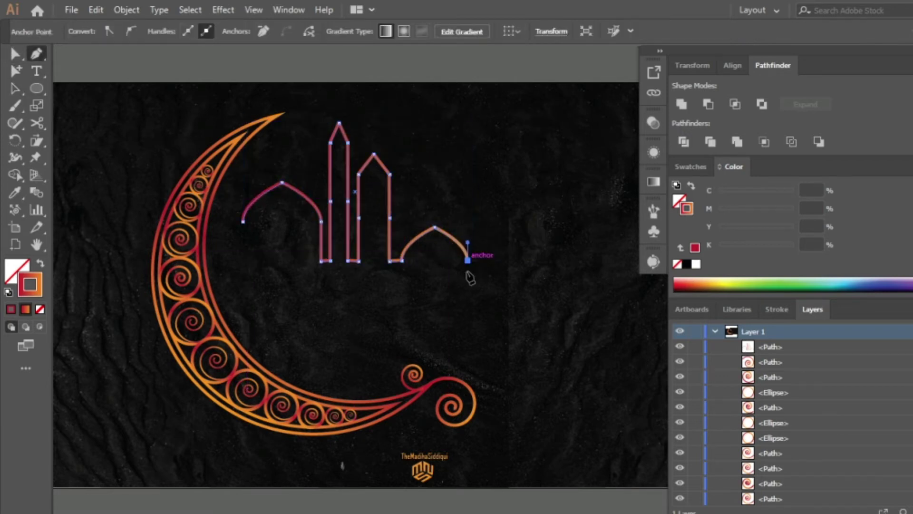
click(468, 342)
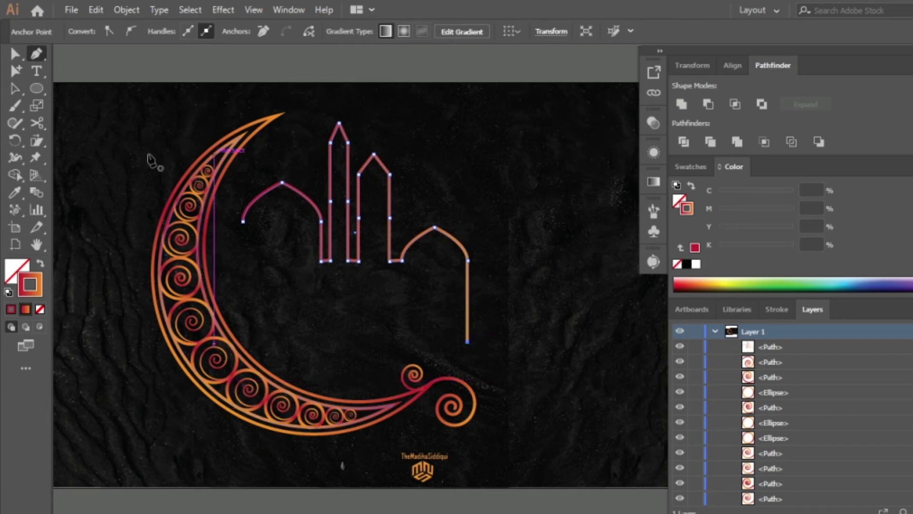
Create a small spiral beside it with 5 segments and the second winding style
drag(15, 88, 100, 128)
click(431, 328)
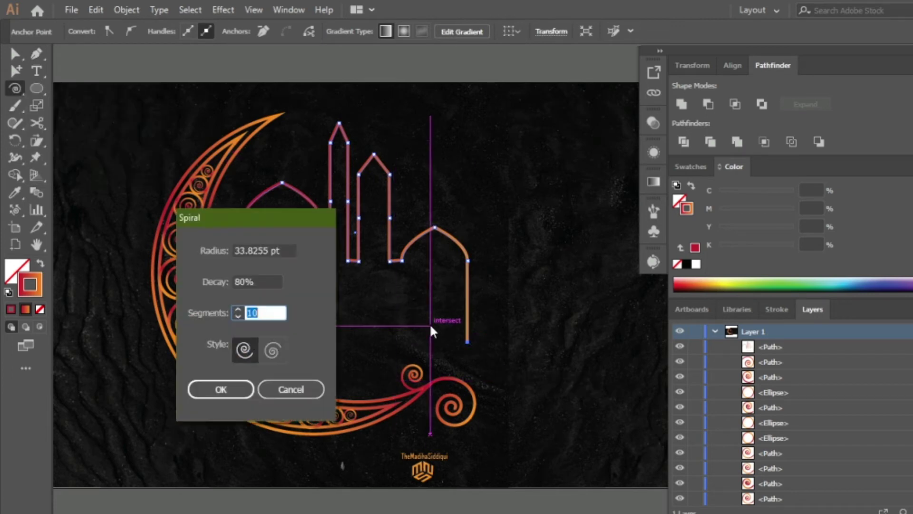
click(266, 348)
click(238, 312)
key(BackSpace)
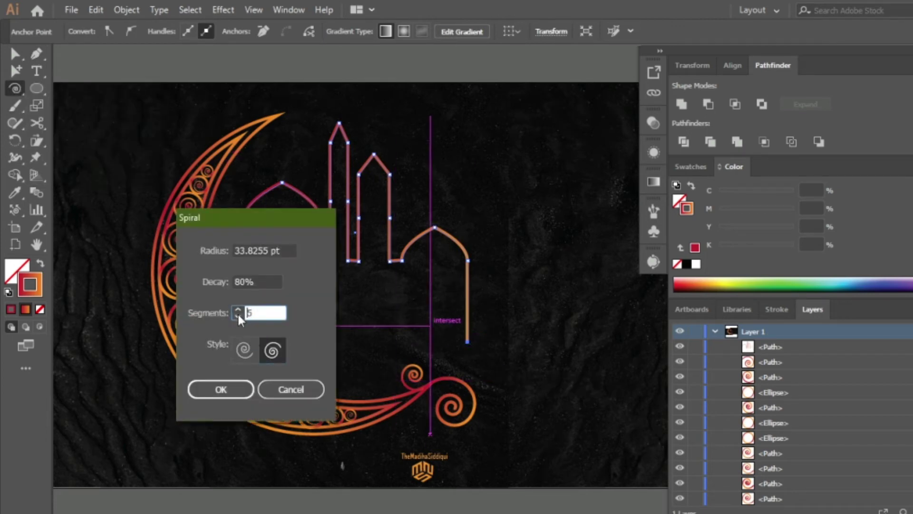
text(5)
click(238, 392)
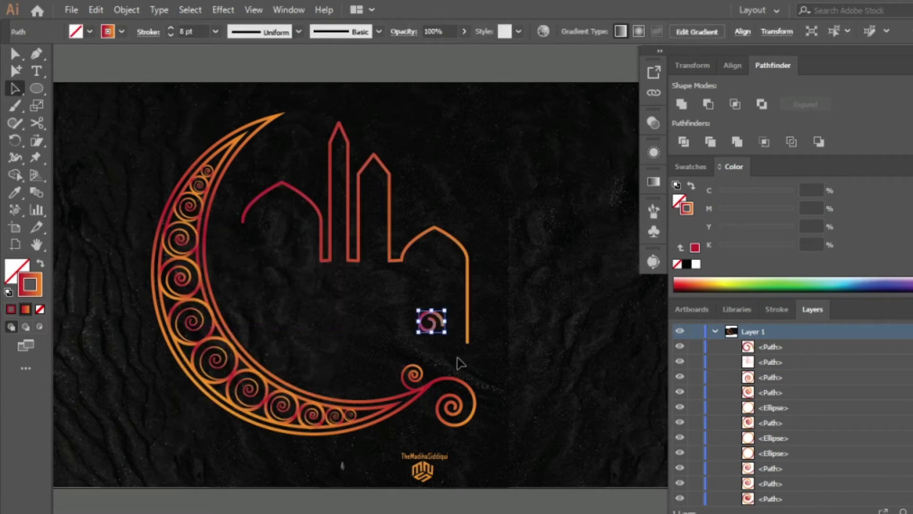
Place the spiral at the vertical line's bottom, rotating it upright and scaling it down
drag(436, 333, 467, 363)
scroll(468, 366, up, 5)
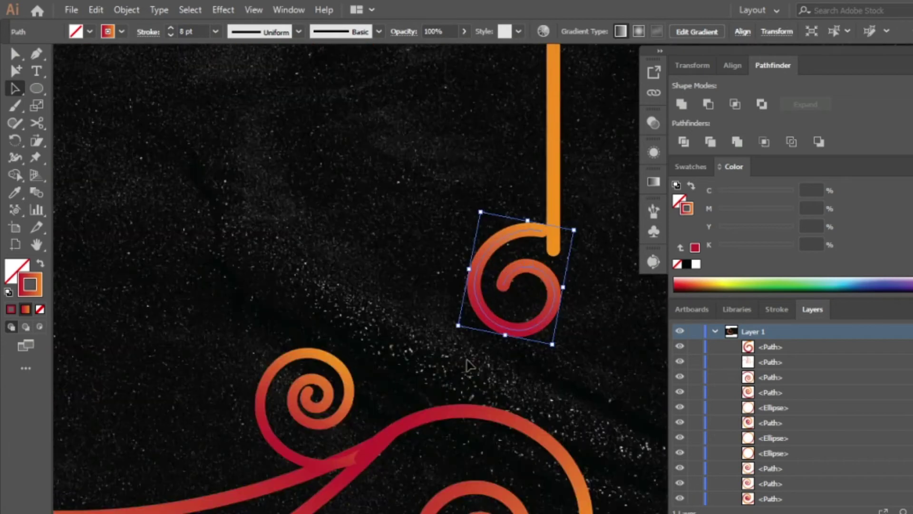
mouse_move(544, 328)
mouse_down()
mouse_move(566, 374)
mouse_move(632, 461)
mouse_up()
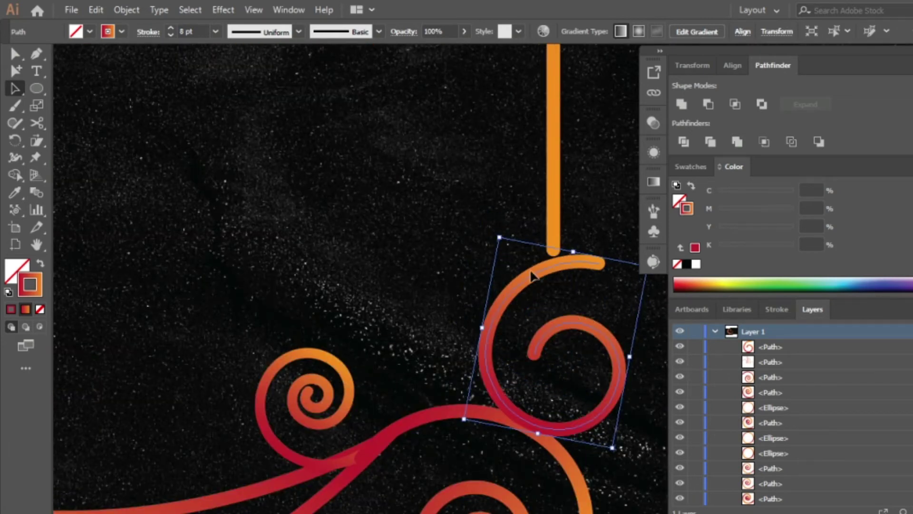
drag(495, 234, 482, 241)
mouse_move(625, 439)
mouse_down()
mouse_move(608, 412)
mouse_move(551, 414)
mouse_move(599, 441)
mouse_up()
key(Up)
key(Left)
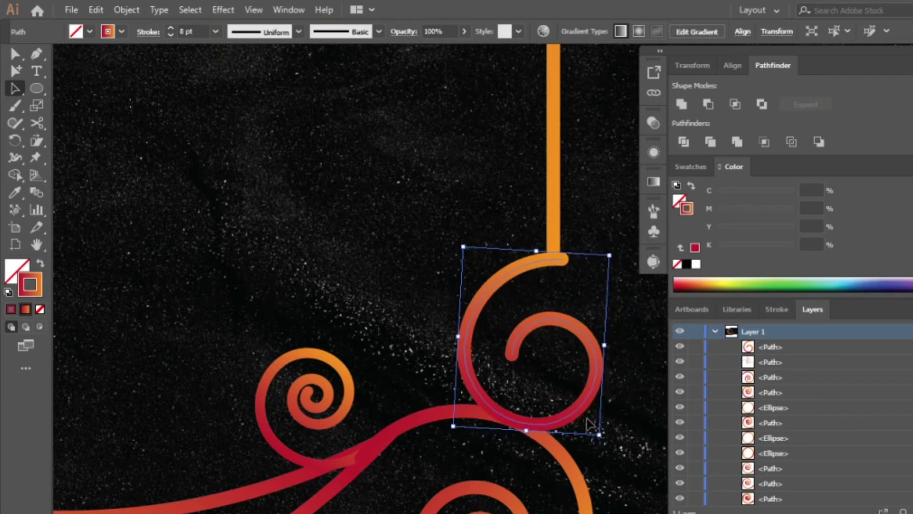
key(Up)
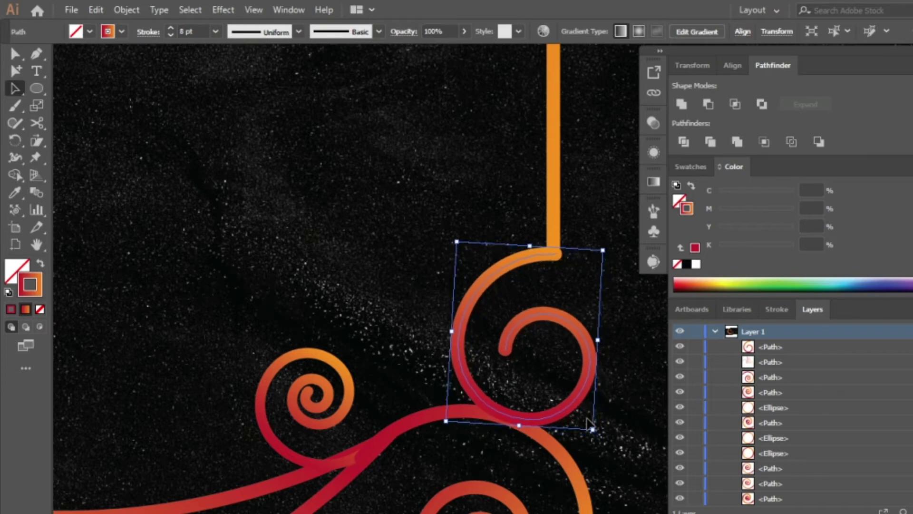
Join the vertical line and spiral into one path with the orange-red gradient
shift+click(558, 209)
right_click(560, 209)
click(611, 316)
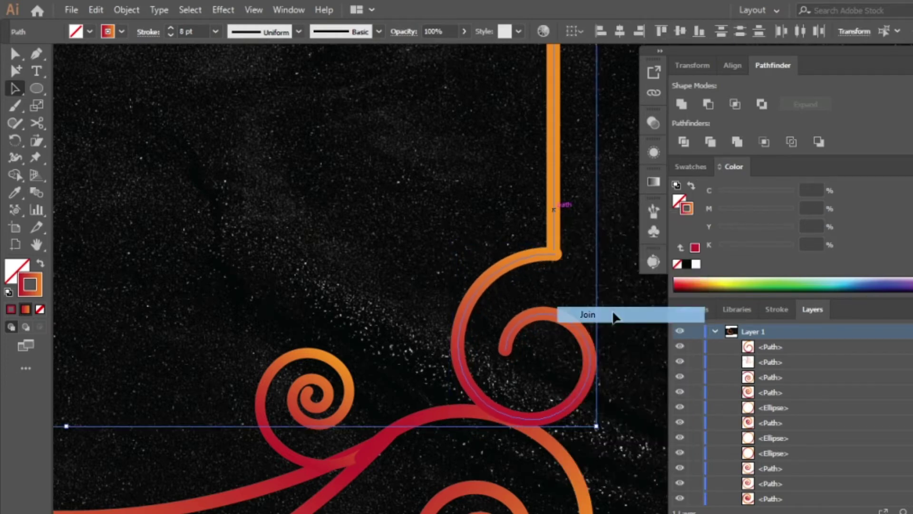
click(637, 330)
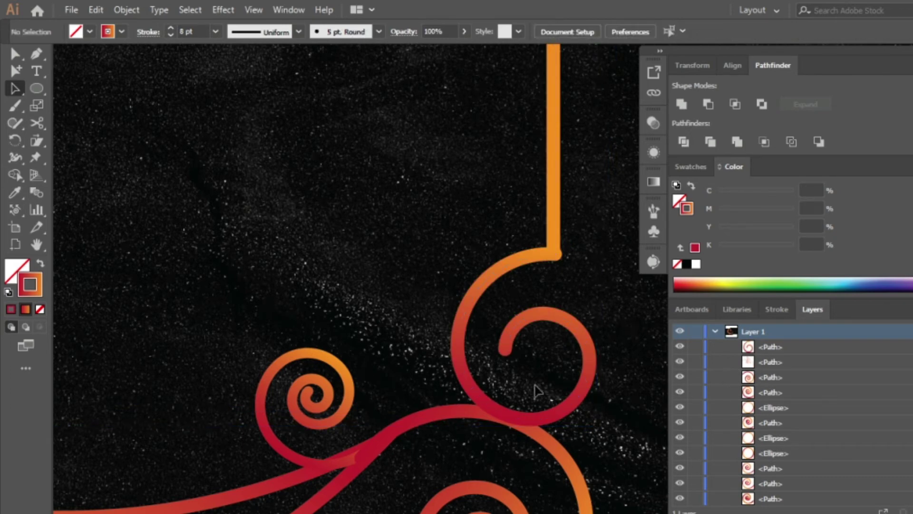
Reduce the corner spiral's stroke to 7 pt and nudge it into position
key(ctrl+minus)
key(ctrl+minus)
click(517, 272)
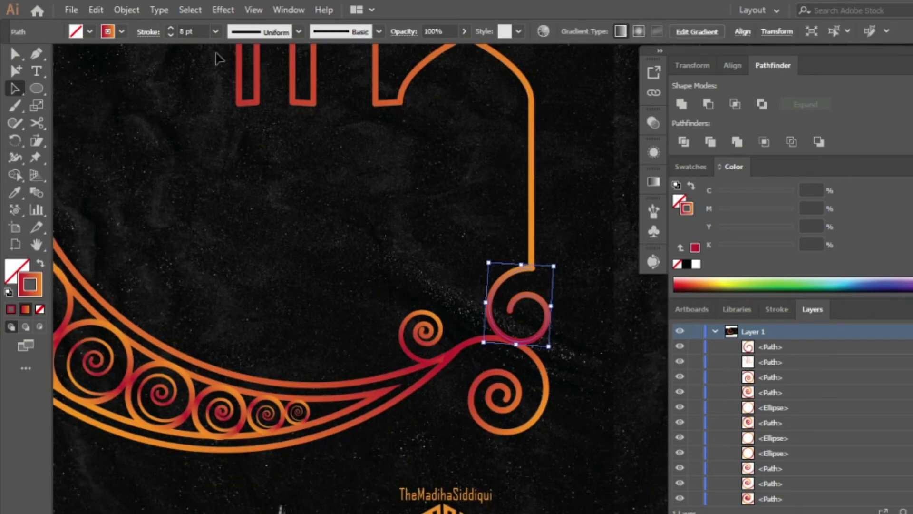
click(170, 35)
key(ctrl+plus)
key(ctrl+plus)
key(ctrl+plus)
key(ctrl+plus)
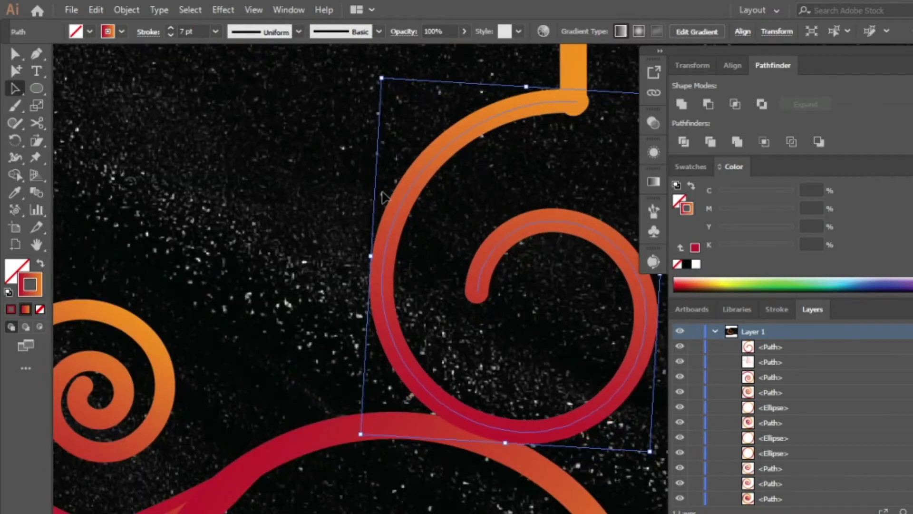
key(Up)
key(Up)
key(Down)
key(Down)
key(Left)
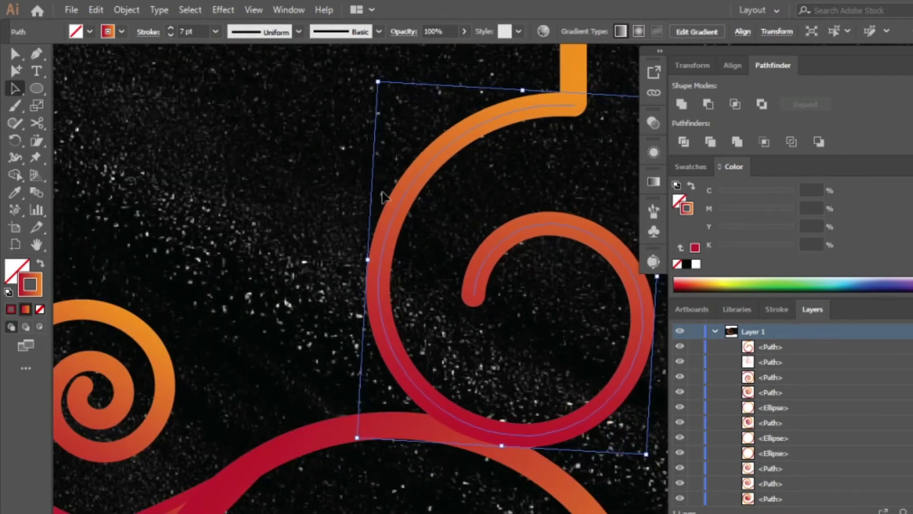
click(293, 151)
key(ctrl+minus)
key(ctrl+minus)
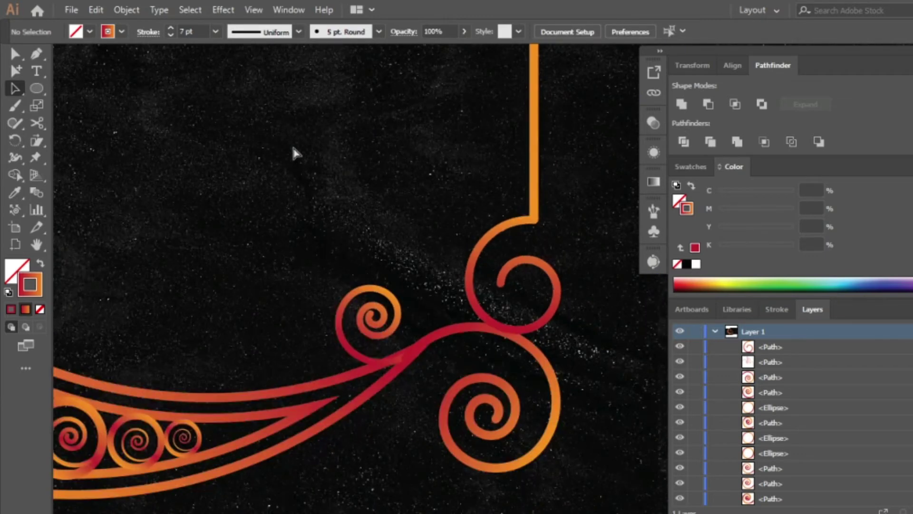
scroll(292, 152, down, 5)
scroll(371, 248, up, 2)
scroll(331, 280, up, 2)
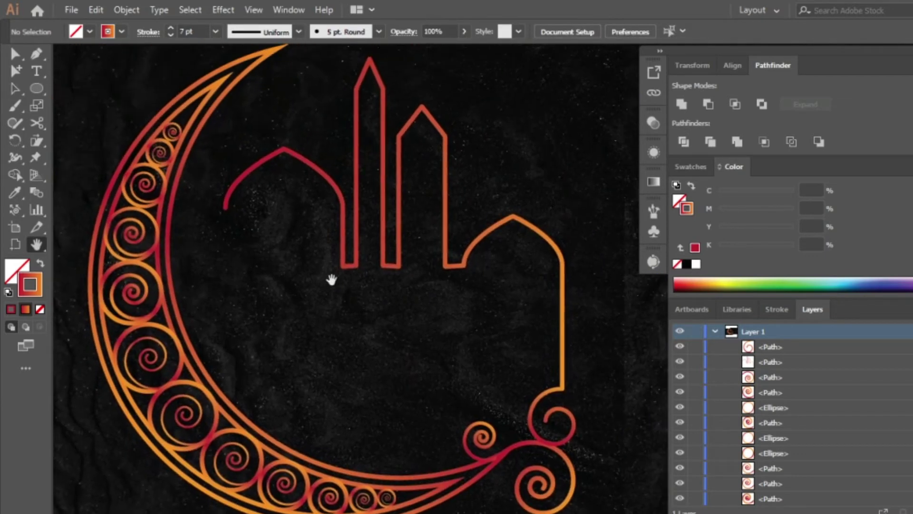
scroll(253, 214, up, 2)
click(38, 53)
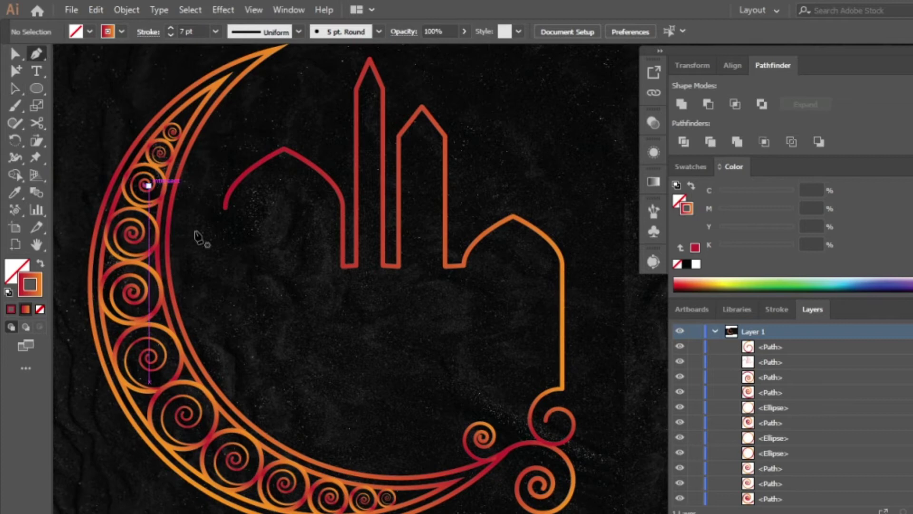
Extend the mosque outline's left end into three descending steps ending in a long vertical drop
click(226, 208)
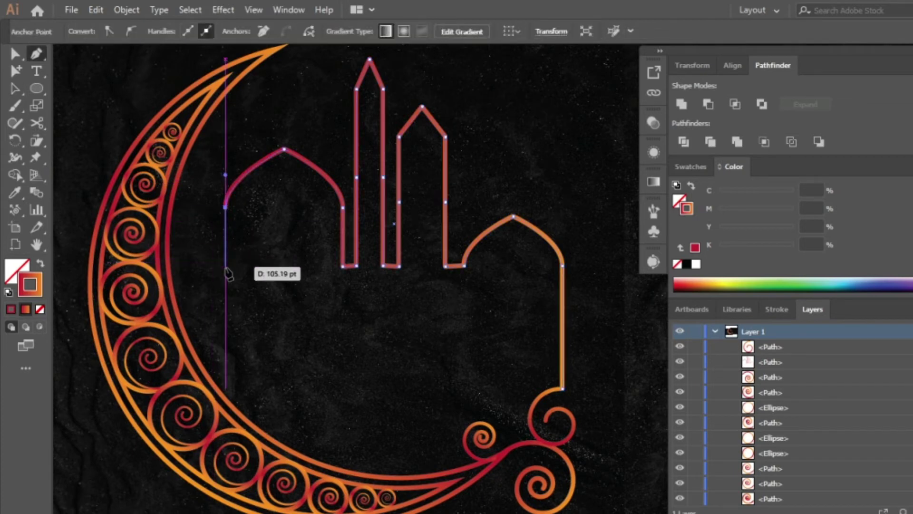
click(225, 243)
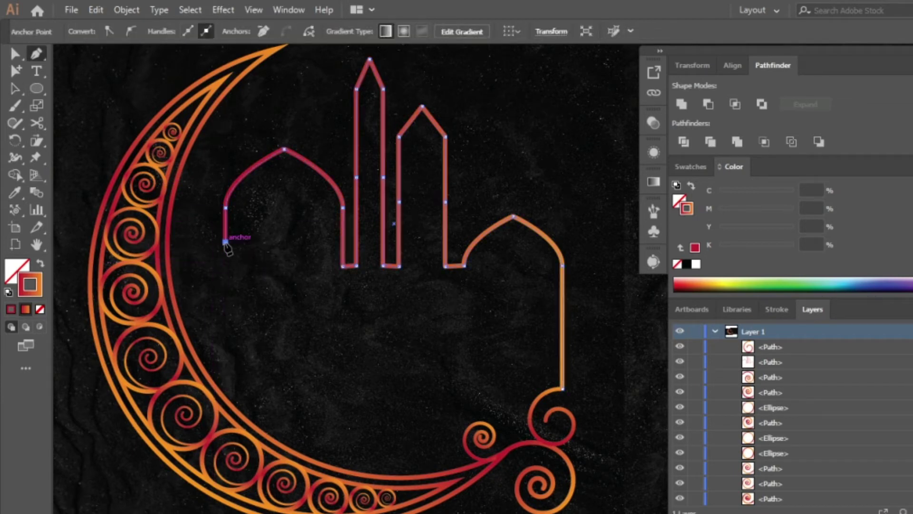
click(299, 241)
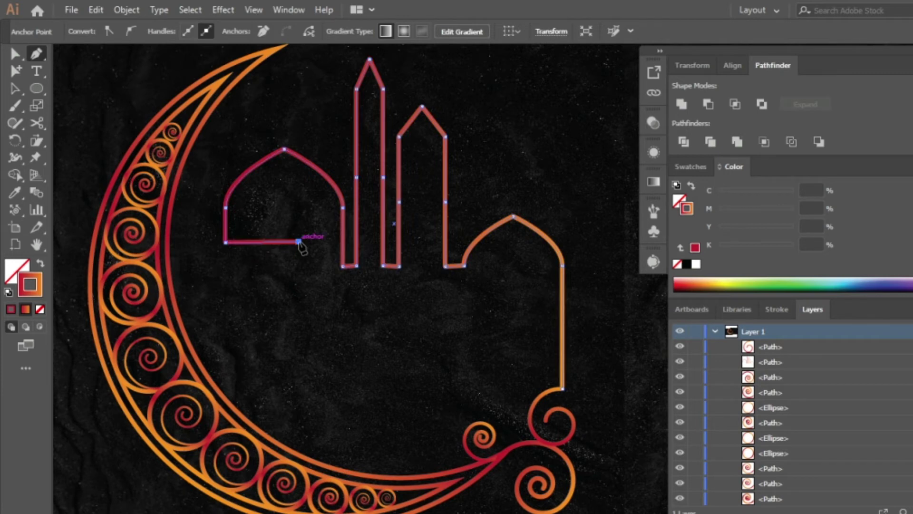
click(299, 293)
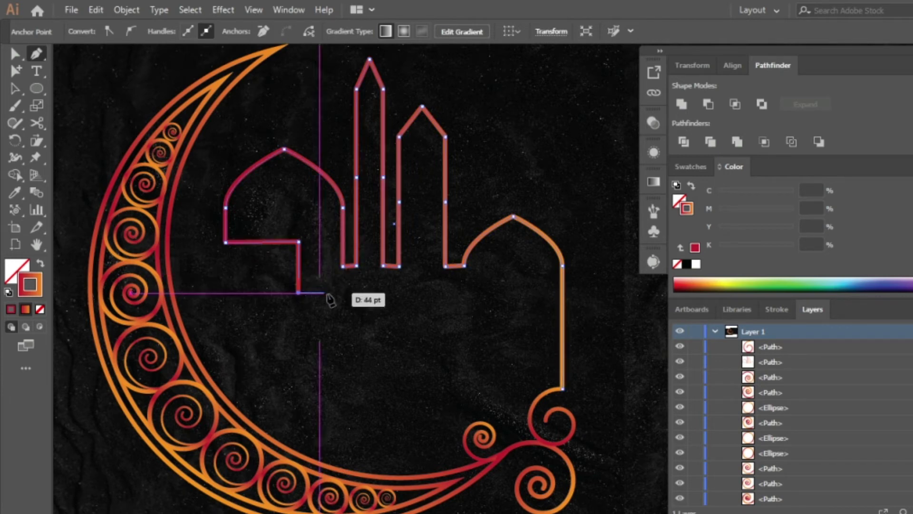
click(358, 293)
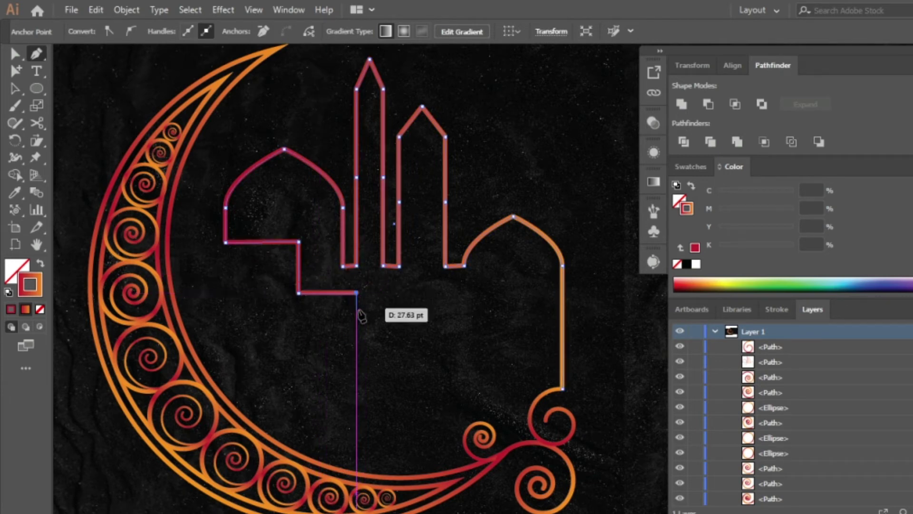
click(357, 332)
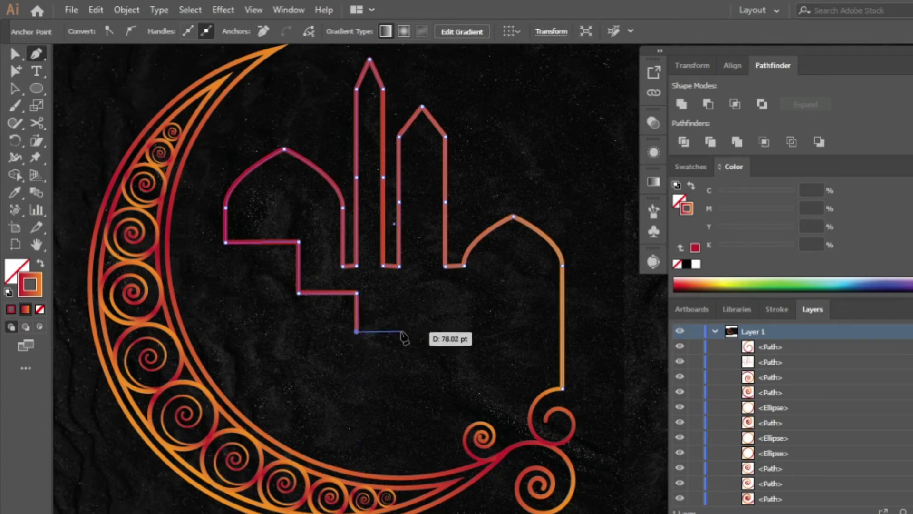
click(408, 331)
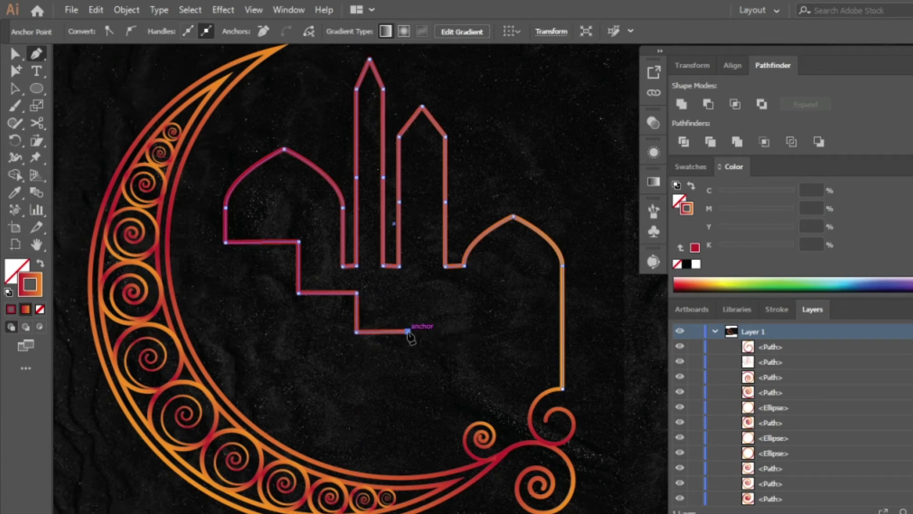
click(408, 407)
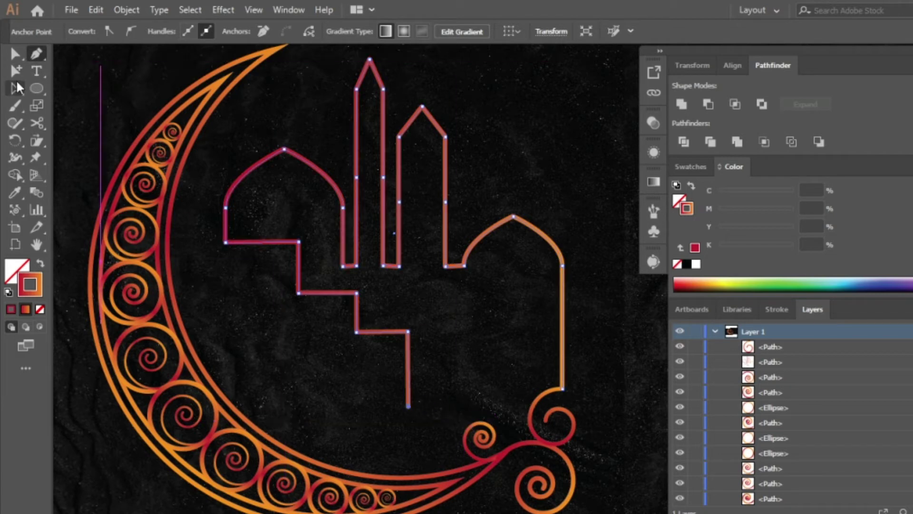
drag(16, 88, 81, 124)
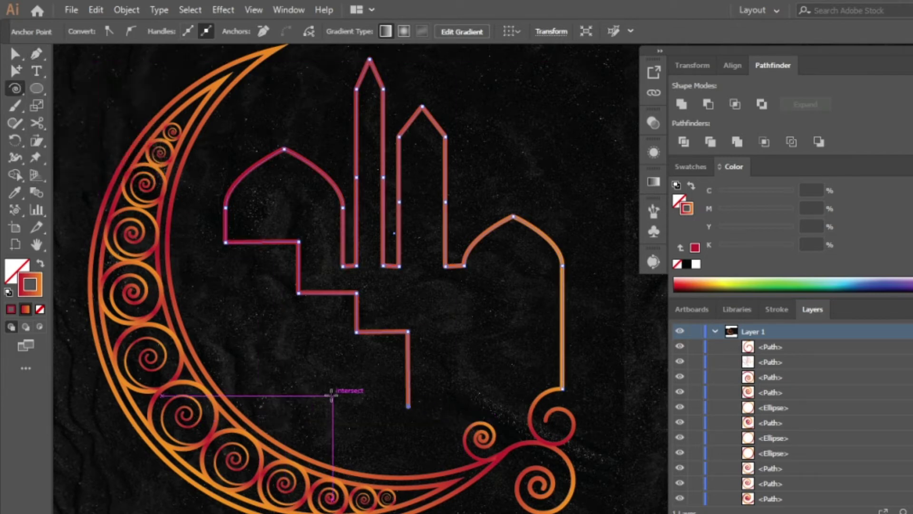
Add a small spiral at the vertical drop's foot, rotated and enlarged to about 55 × 68 pt
click(311, 338)
click(240, 350)
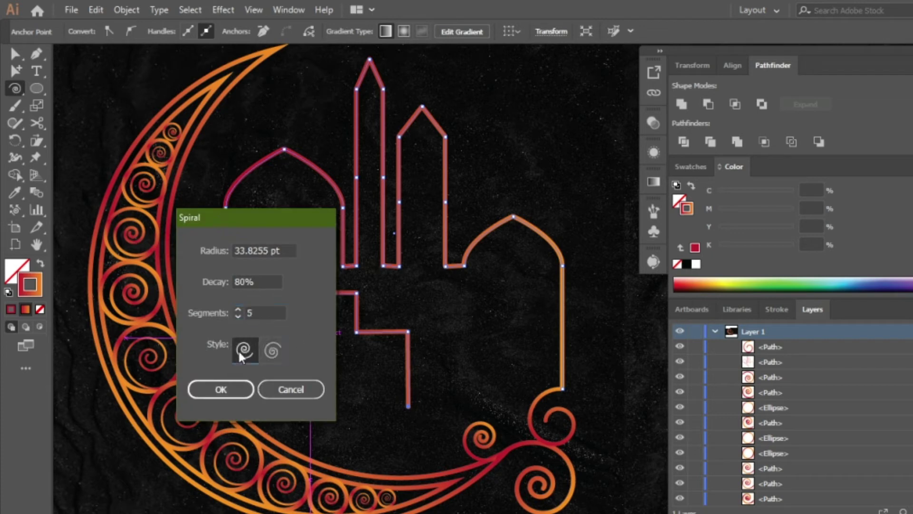
click(228, 389)
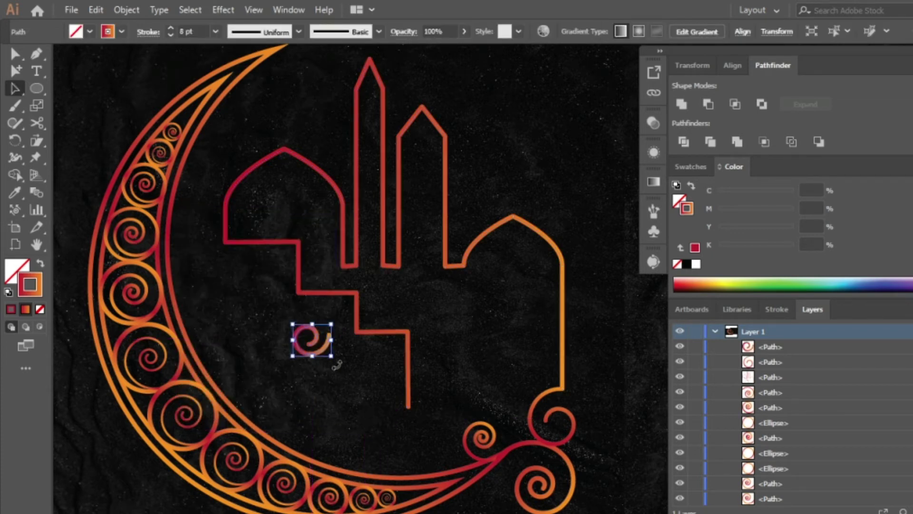
mouse_move(337, 365)
mouse_down()
mouse_move(328, 355)
mouse_move(421, 438)
mouse_up()
key(ctrl+equal)
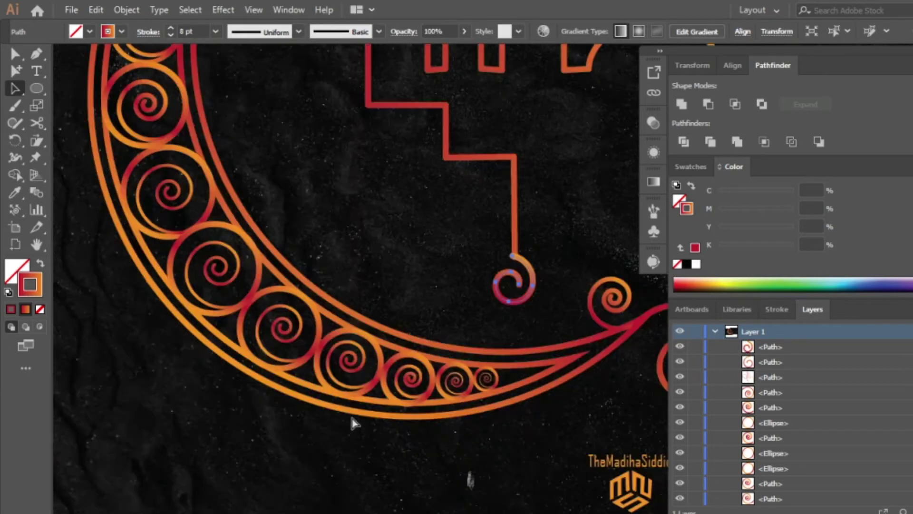
key(ctrl+equal)
key(ctrl+equal)
key(ctrl+equal)
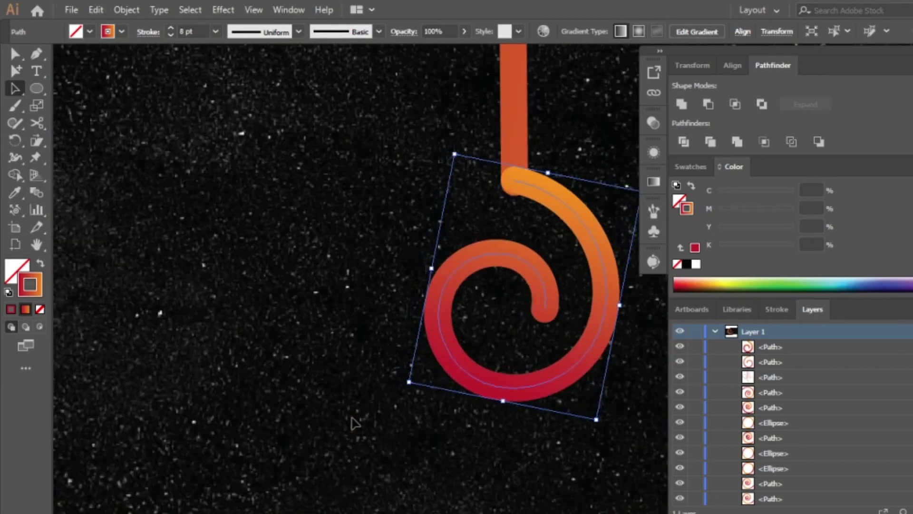
key(Down)
drag(408, 387, 357, 459)
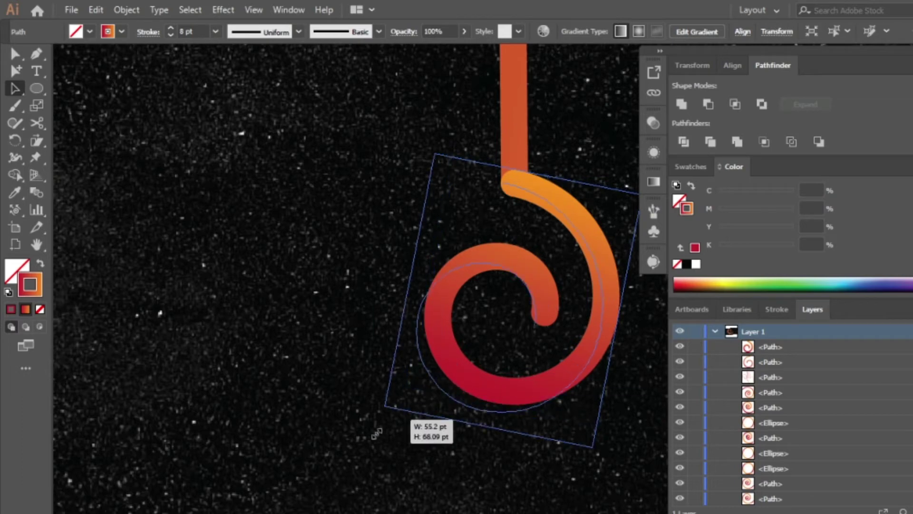
key(Right)
key(Down)
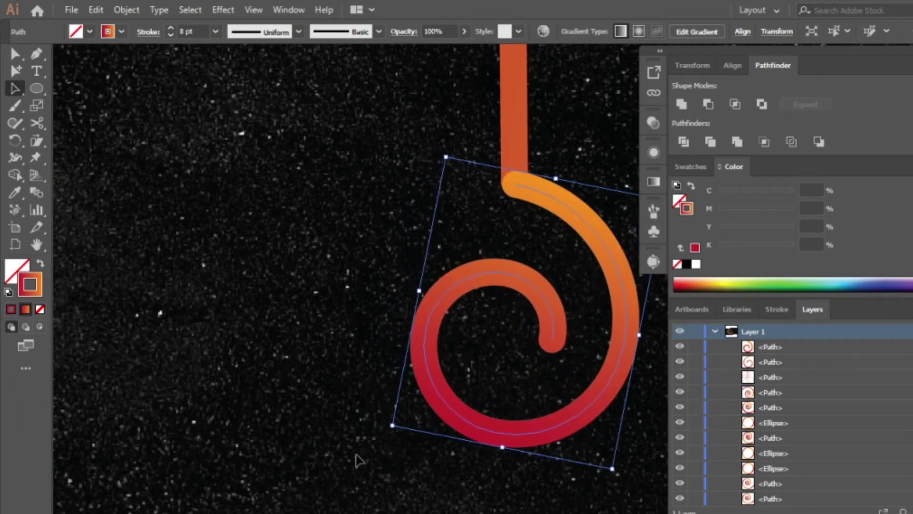
Set the spiral's gradient angle to -60° with the midpoint at 44.54%
click(655, 182)
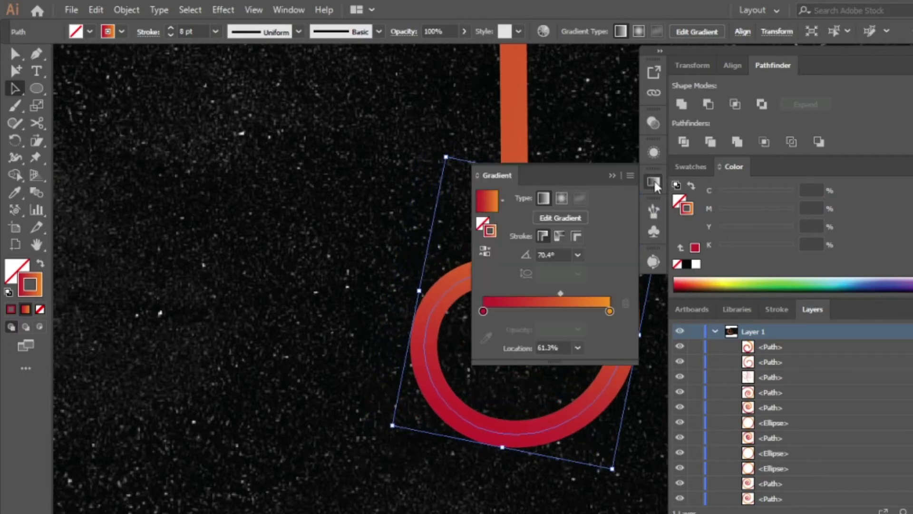
click(579, 255)
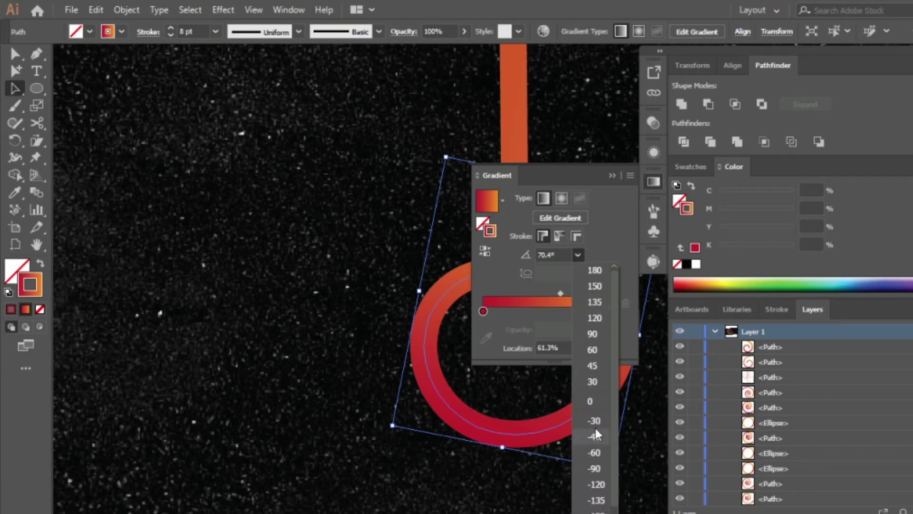
click(596, 350)
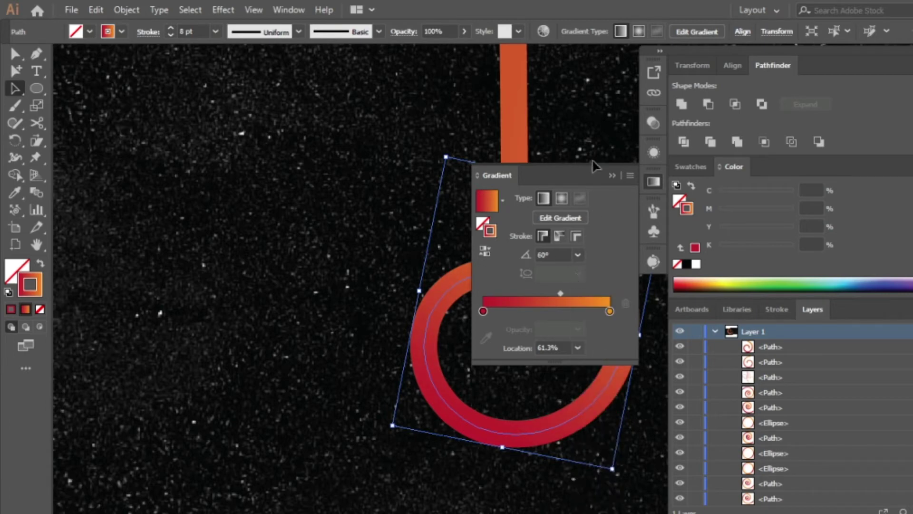
mouse_move(595, 167)
mouse_down()
mouse_move(373, 204)
mouse_move(332, 190)
mouse_up()
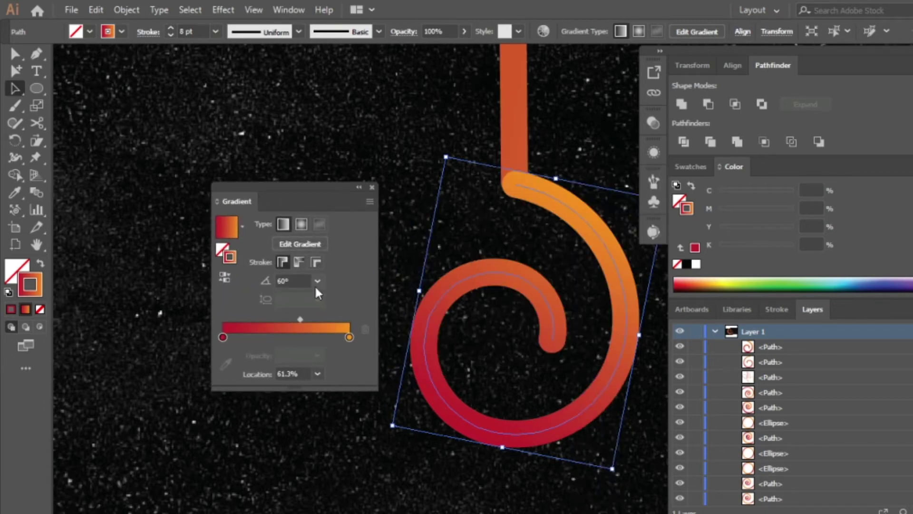
click(318, 281)
click(332, 187)
text(-60)
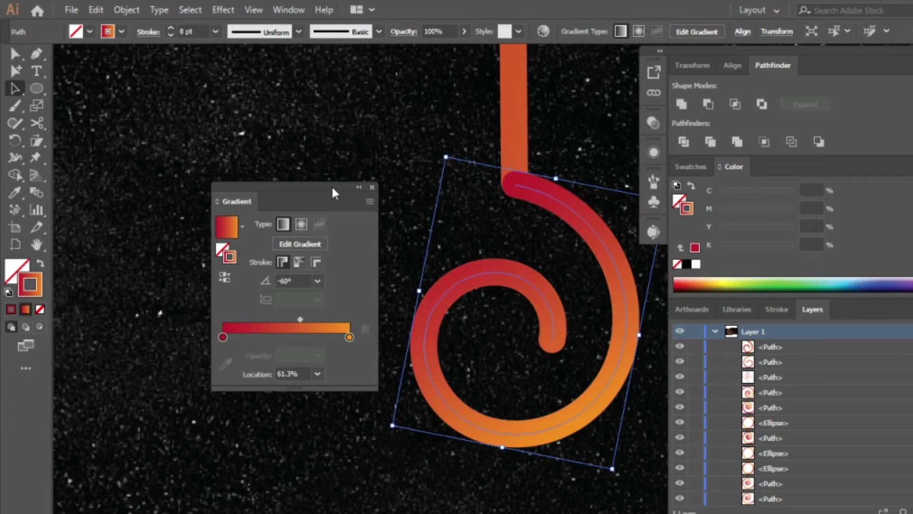
drag(300, 319, 279, 320)
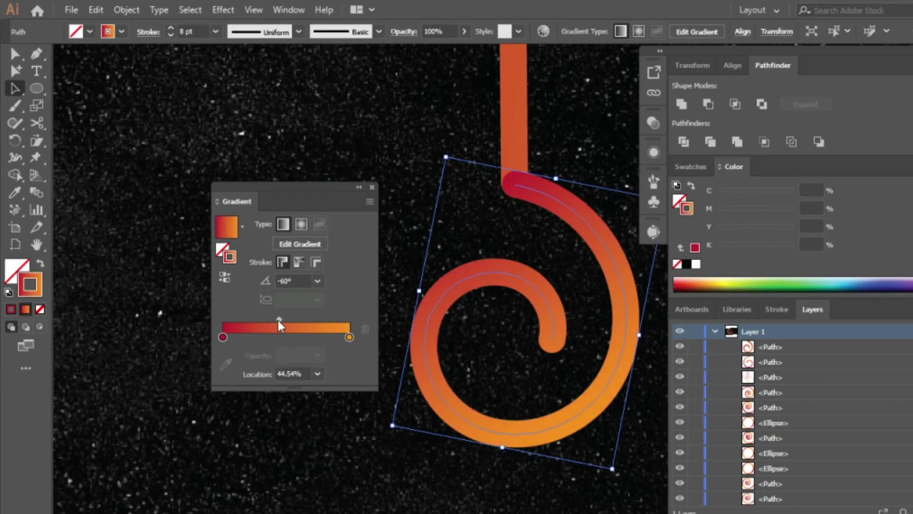
mouse_move(314, 188)
mouse_down()
mouse_move(612, 274)
mouse_move(650, 250)
mouse_up()
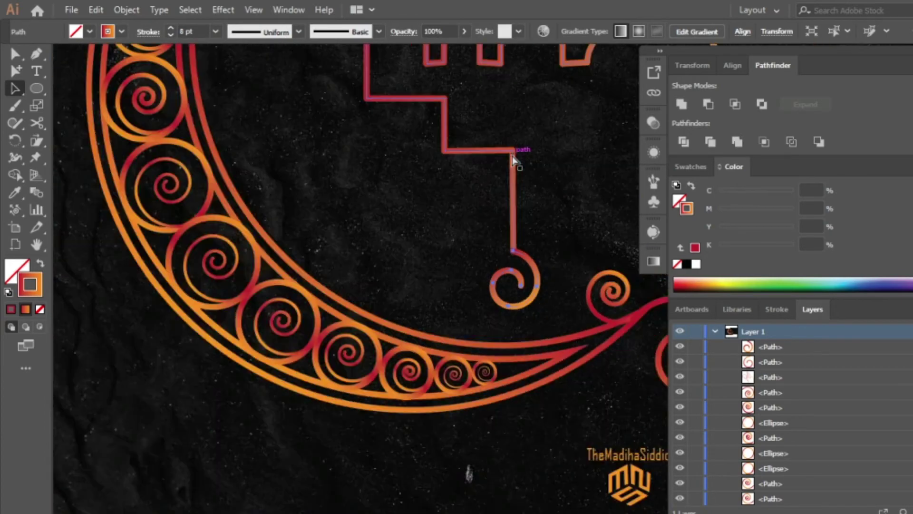
Reshape the bottom corners of both minaret bases with the Curvature tool
mouse_move(512, 156)
mouse_down()
mouse_move(504, 364)
mouse_move(457, 378)
mouse_up()
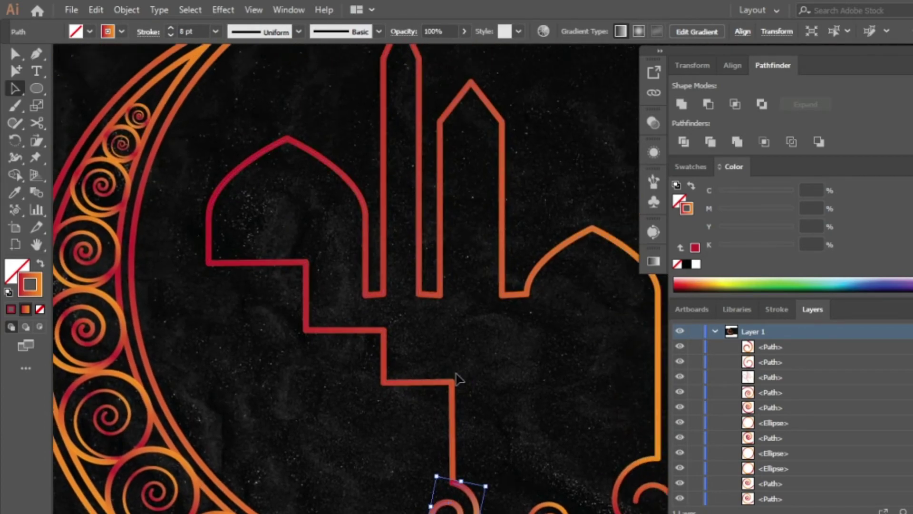
click(383, 297)
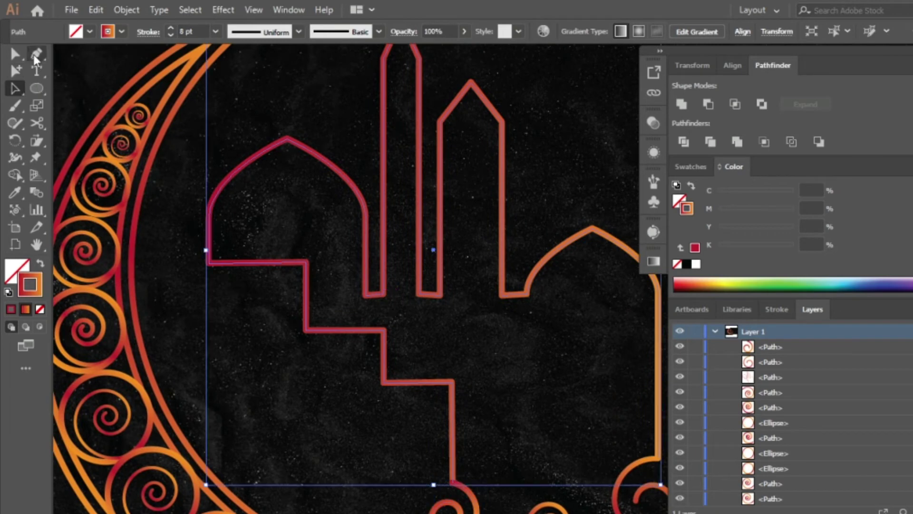
click(35, 57)
click(15, 54)
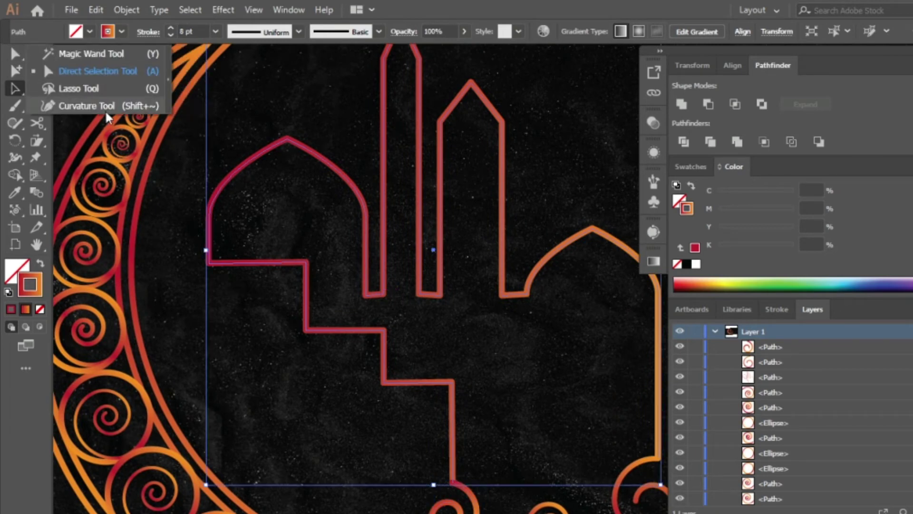
click(86, 105)
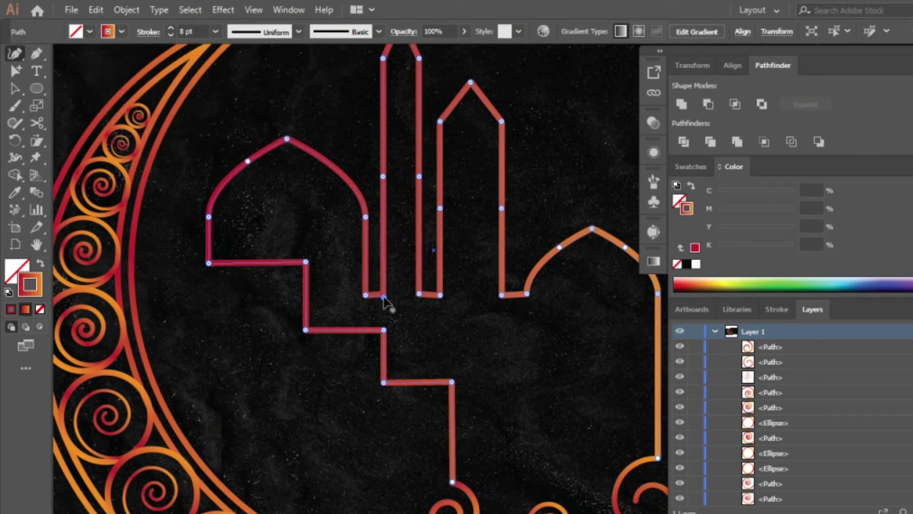
scroll(384, 300, up, 5)
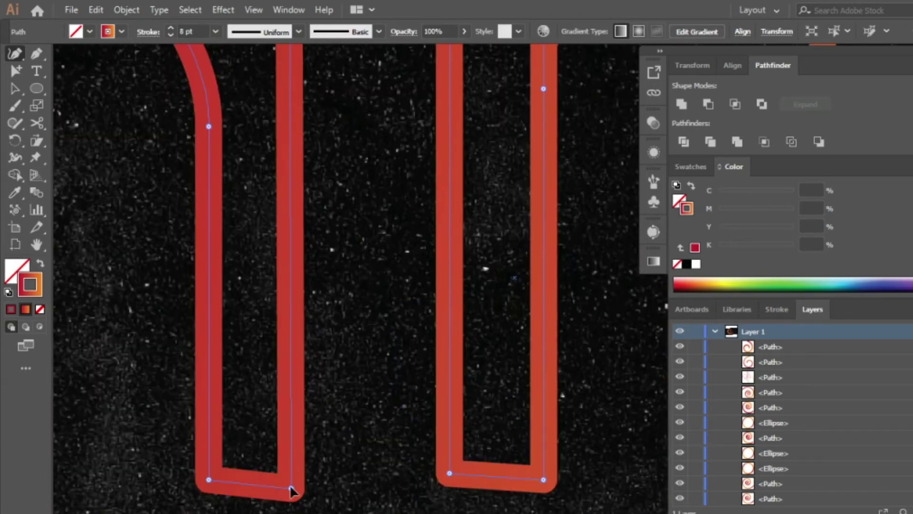
click(291, 483)
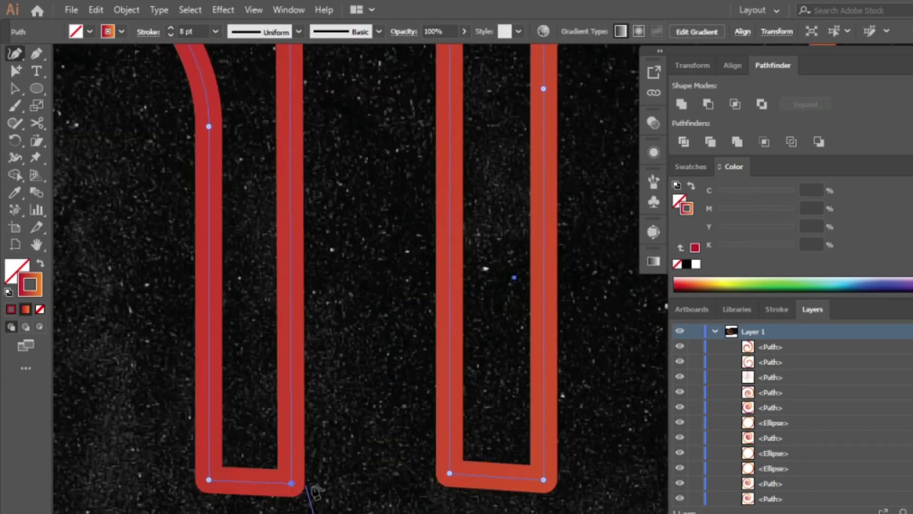
double_click(449, 479)
scroll(508, 504, down, 2)
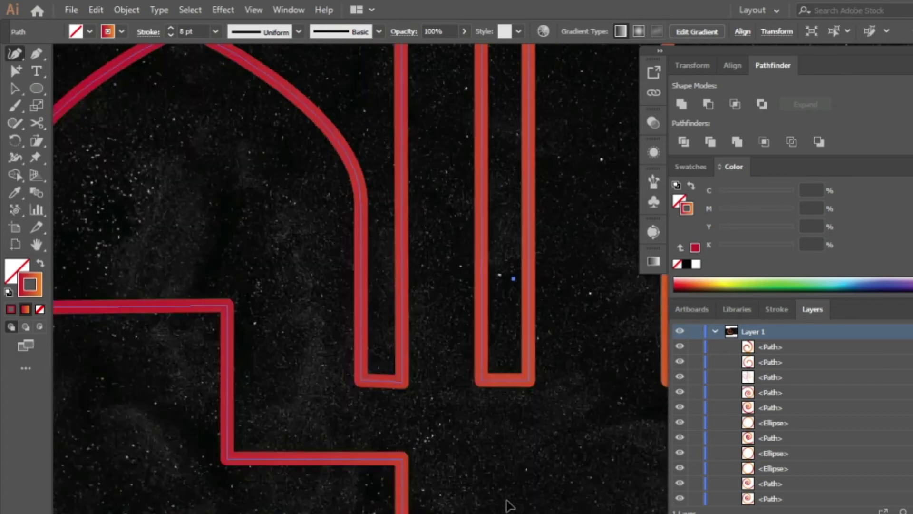
scroll(508, 504, down, 2)
click(38, 88)
Draw a gradient-filled window rectangle below the dome and place a copy beside it
click(93, 88)
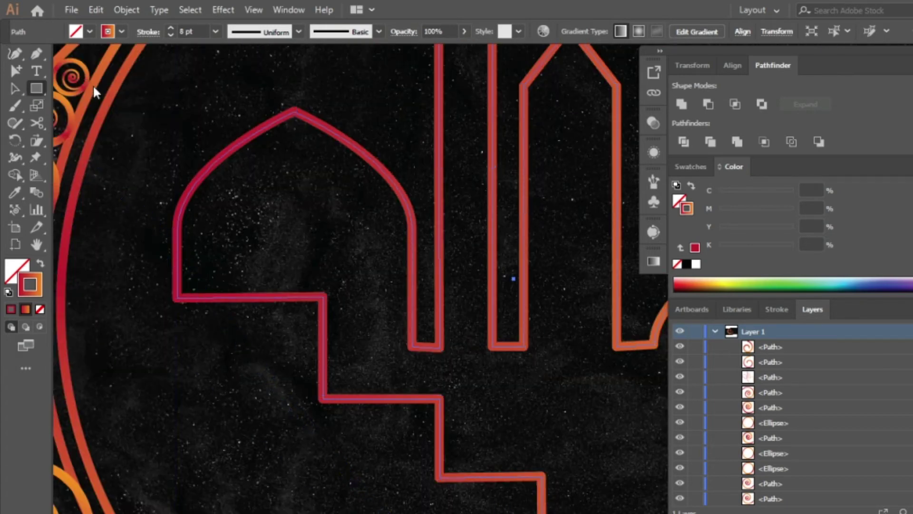
drag(178, 313, 214, 368)
click(40, 264)
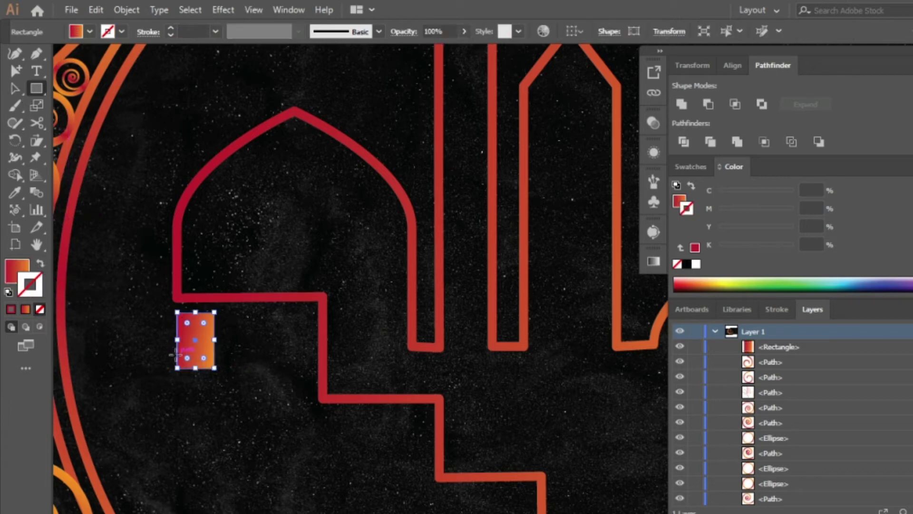
key(ctrl+c)
key(ctrl+v)
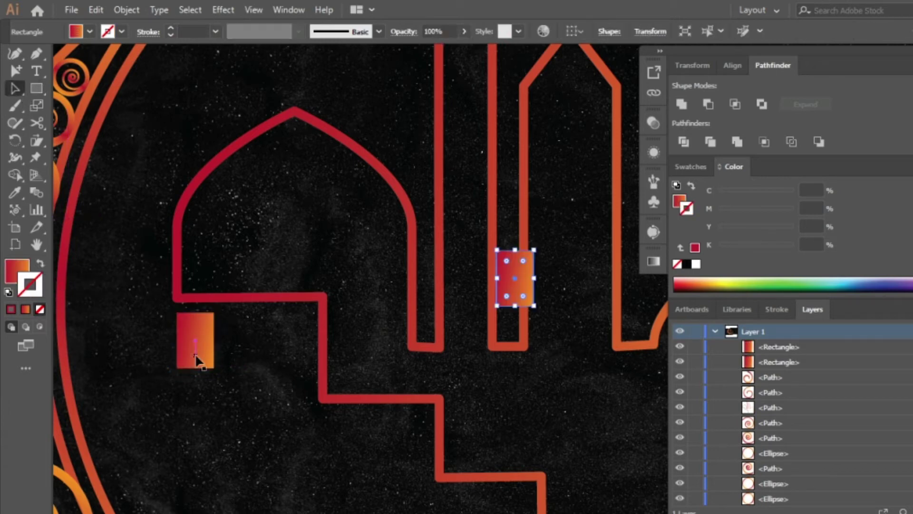
mouse_move(504, 287)
alt+mouse_down()
mouse_move(230, 350)
mouse_move(285, 358)
alt+mouse_up()
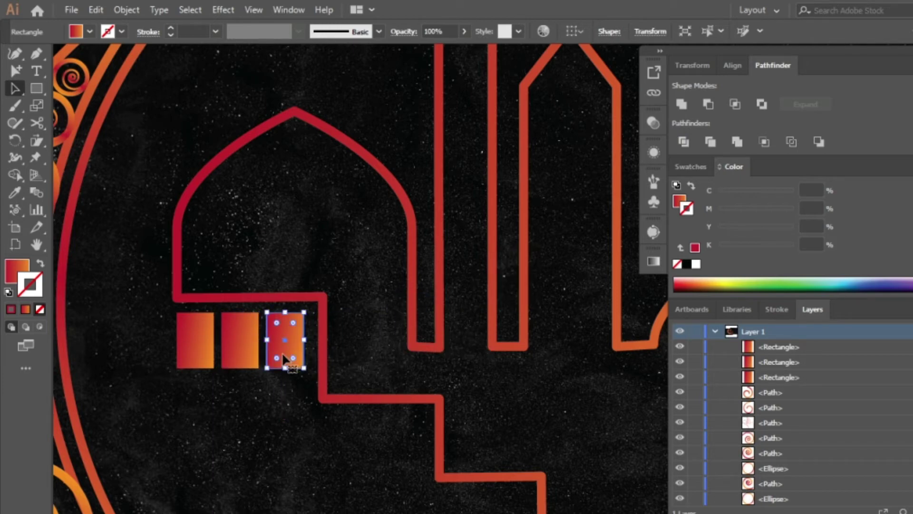
Copy the three-window row onto the lower stair steps
shift+click(197, 346)
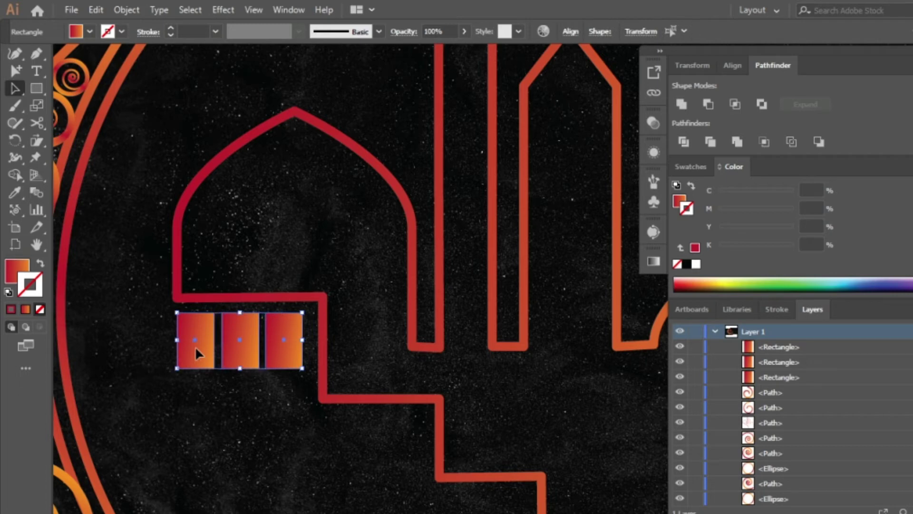
shift+click(241, 346)
key(ctrl+c)
key(ctrl+v)
mouse_move(576, 285)
mouse_down()
mouse_move(554, 285)
mouse_move(409, 457)
mouse_move(412, 437)
mouse_up()
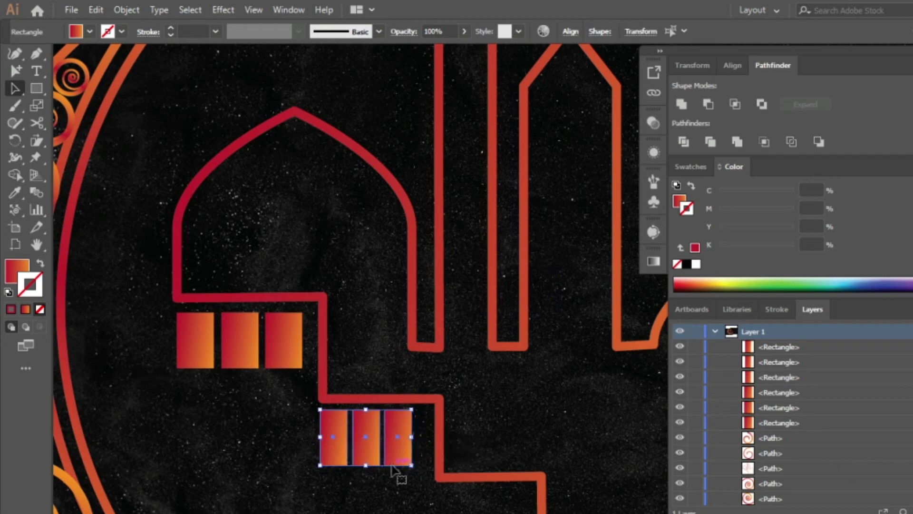
scroll(392, 468, down, 5)
mouse_move(375, 271)
mouse_down()
mouse_move(523, 288)
mouse_move(488, 360)
mouse_move(503, 355)
mouse_up()
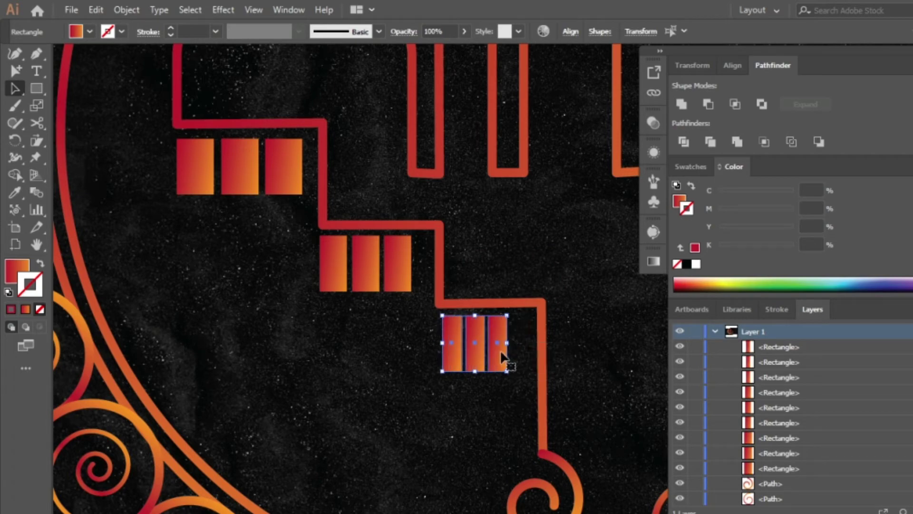
click(353, 447)
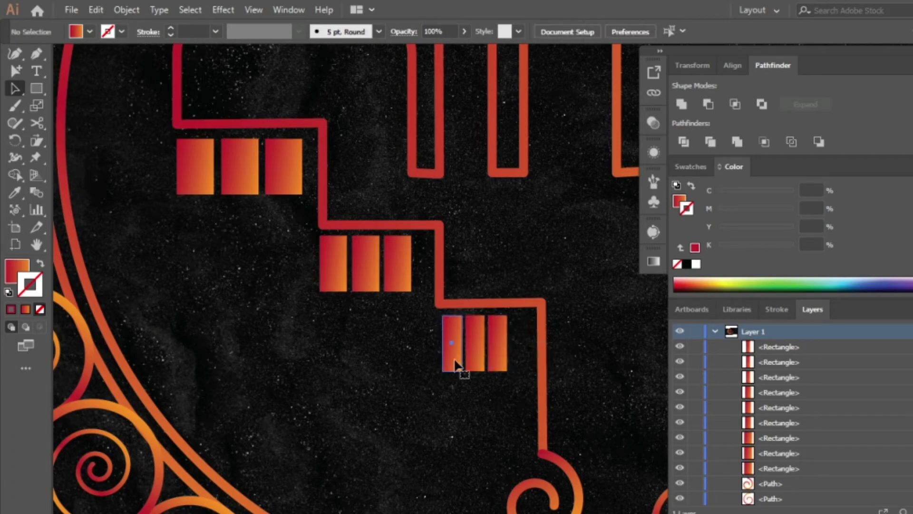
scroll(373, 424, up, 2)
scroll(374, 423, up, 3)
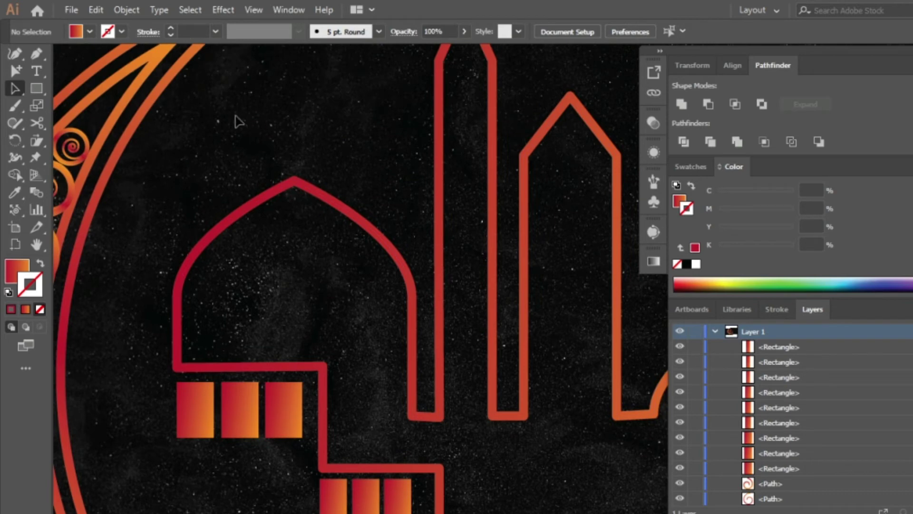
Draw two staggered thin window slits in the tall minaret and two side-by-side windows in the pointed tower
click(37, 89)
drag(455, 148, 466, 199)
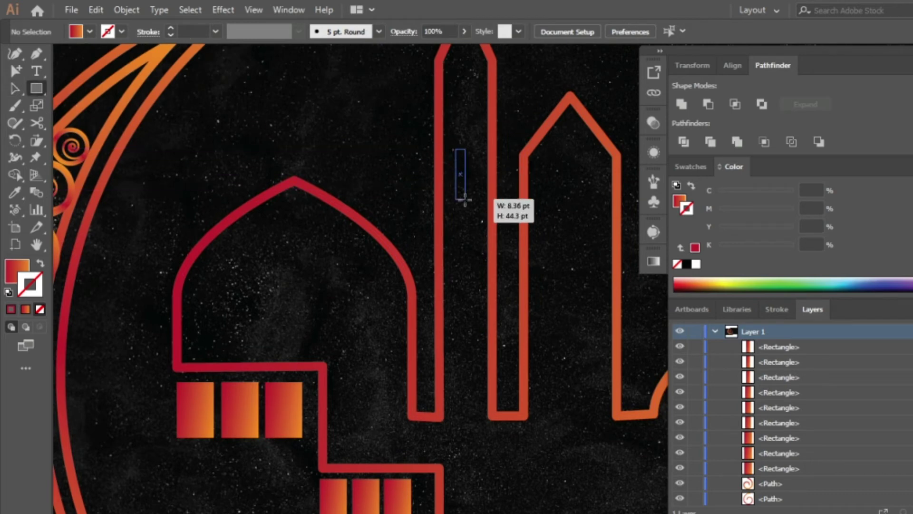
drag(466, 295, 478, 357)
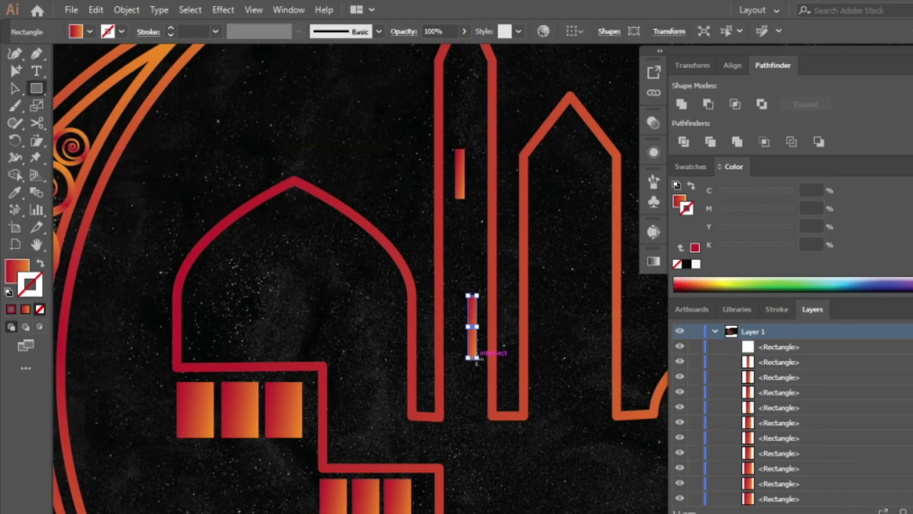
drag(540, 222, 560, 279)
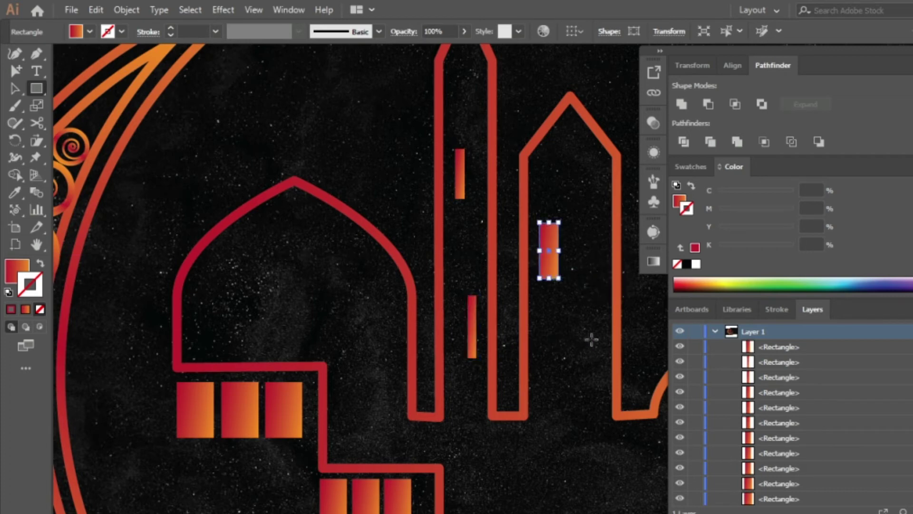
drag(579, 222, 598, 282)
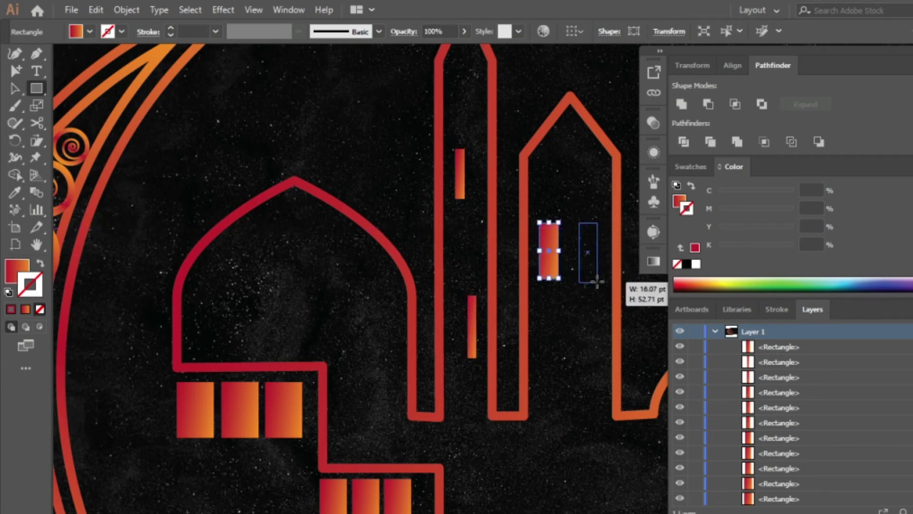
Check the right tower window with Direct Selection, then pan to the right domed building
key(a)
click(564, 344)
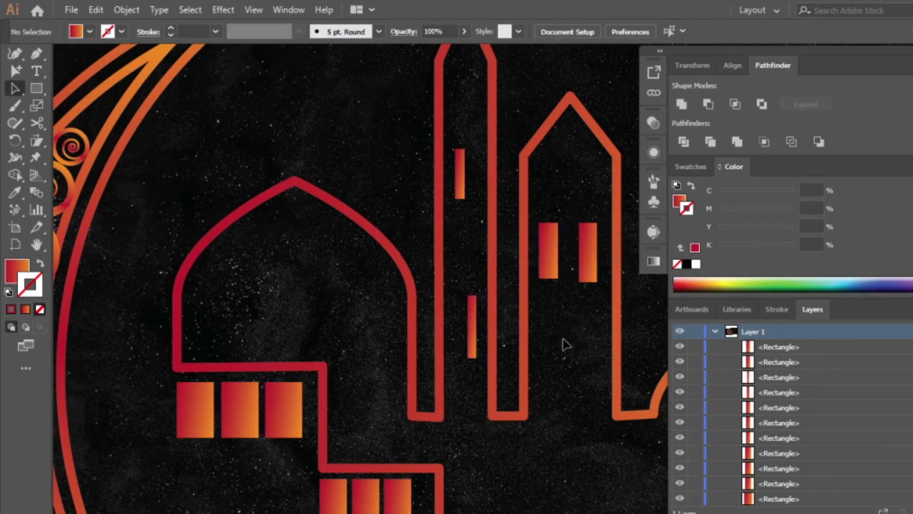
click(593, 248)
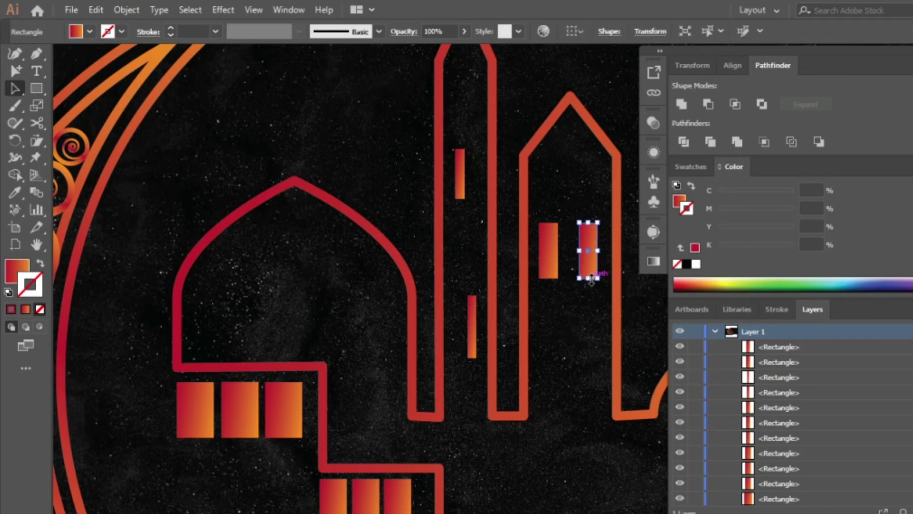
click(588, 222)
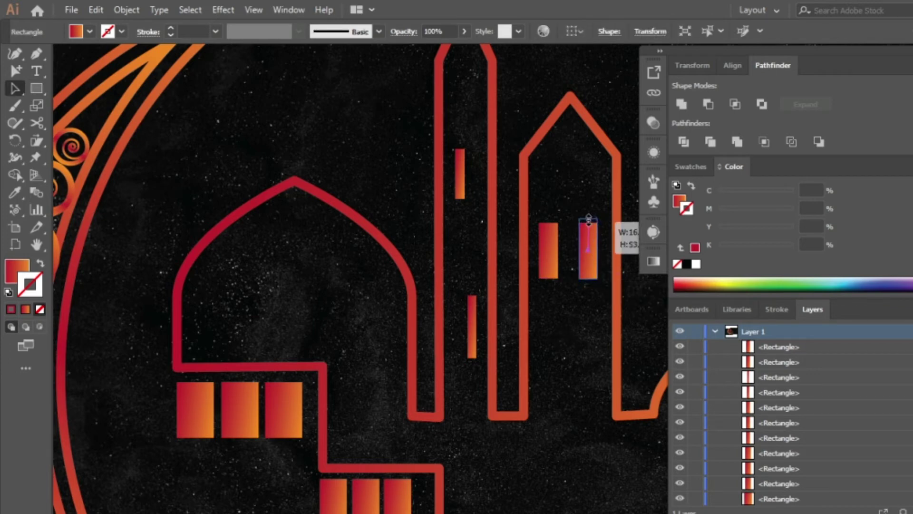
click(566, 341)
mouse_move(569, 347)
mouse_down()
mouse_move(432, 315)
mouse_move(254, 232)
mouse_up()
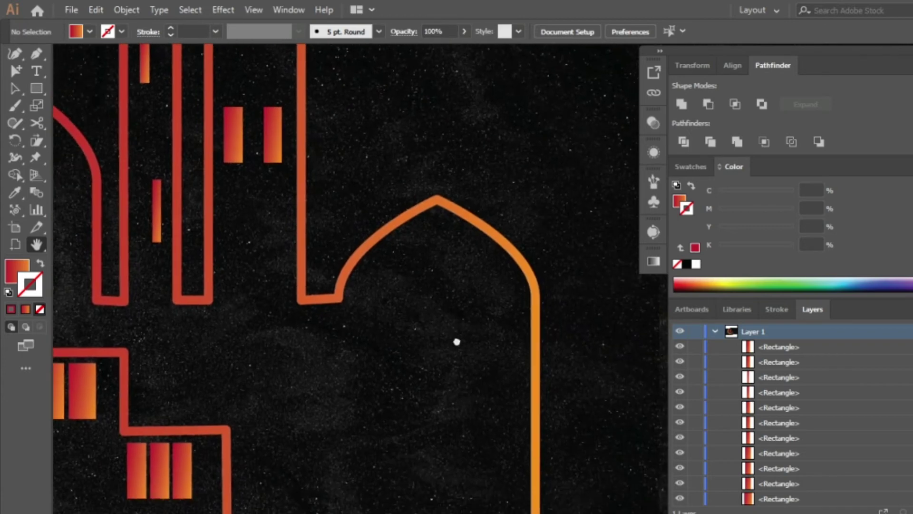
Draw a doorway rectangle in the right dome and round its top corners into an arch
click(35, 89)
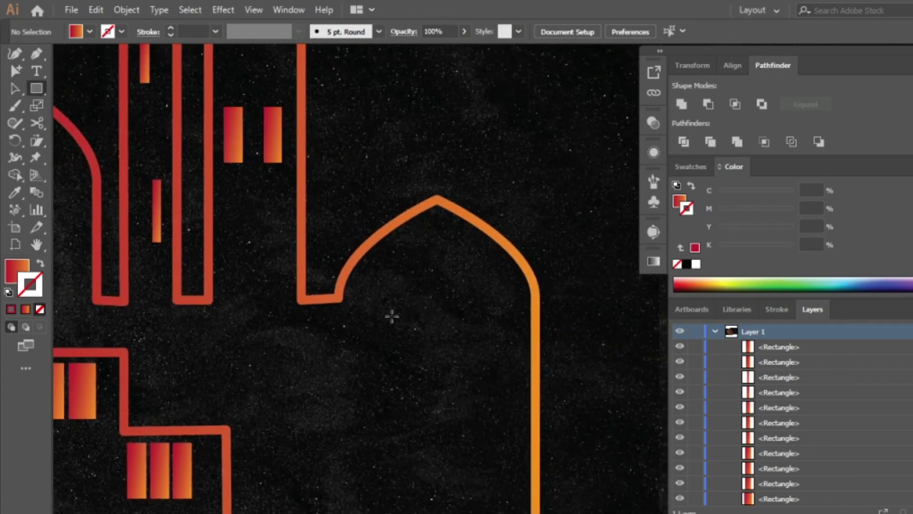
drag(420, 279, 474, 395)
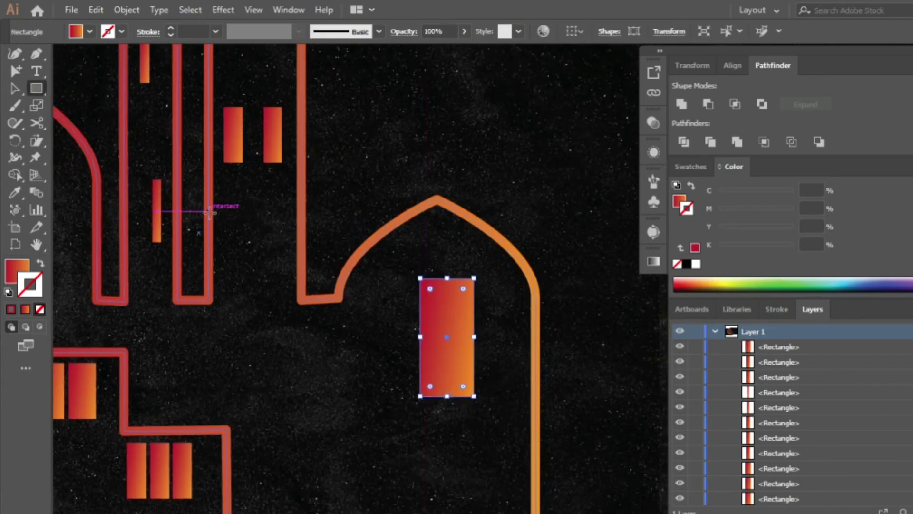
click(14, 88)
drag(452, 326, 445, 326)
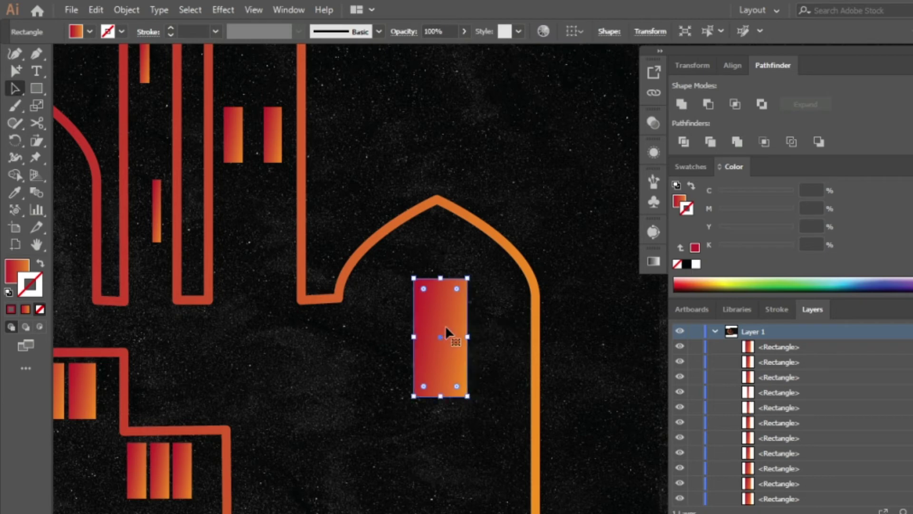
click(14, 55)
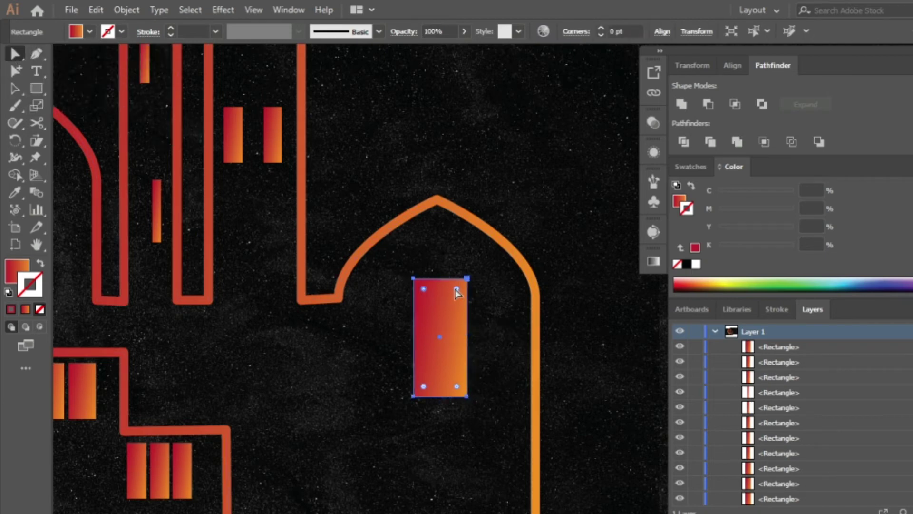
drag(455, 293, 445, 309)
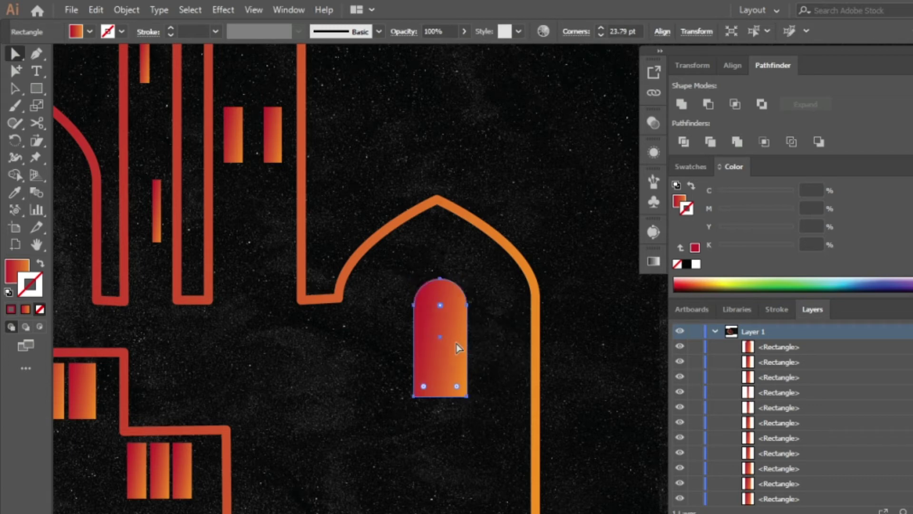
key(a)
key(ctrl+0)
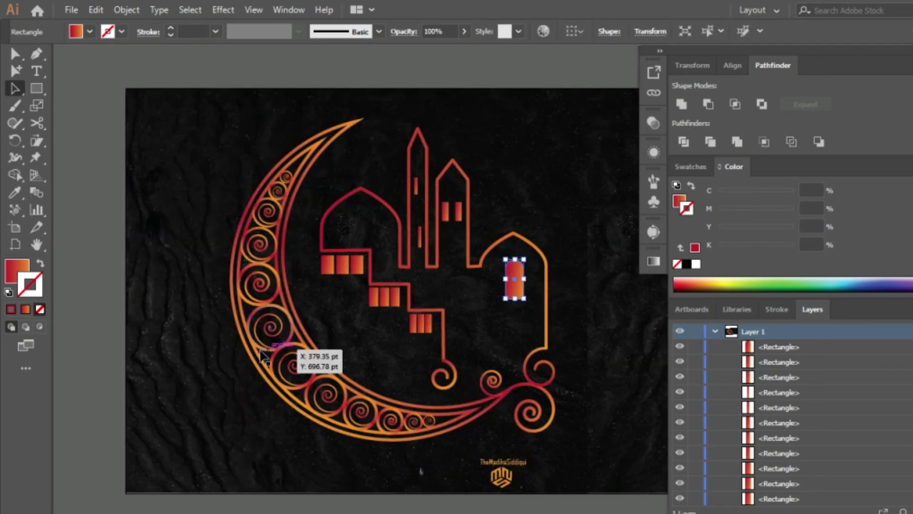
Duplicate the crescent, shrink it, make it gradient-filled, and tilt it atop the left dome
right_click(248, 352)
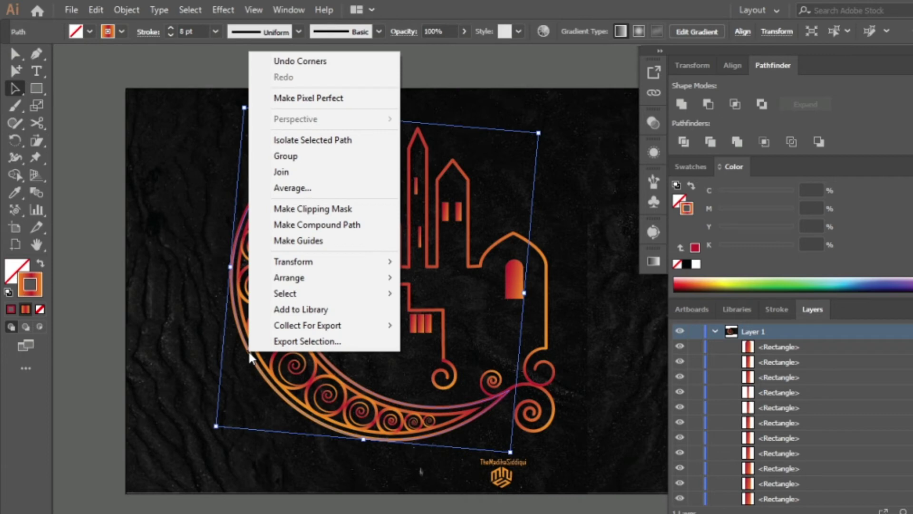
key(Escape)
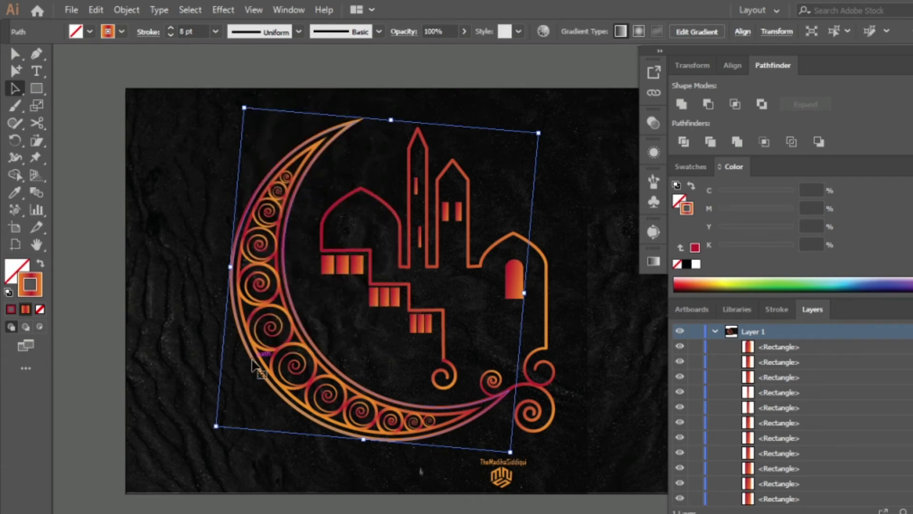
click(253, 365)
key(ctrl+c)
key(ctrl+v)
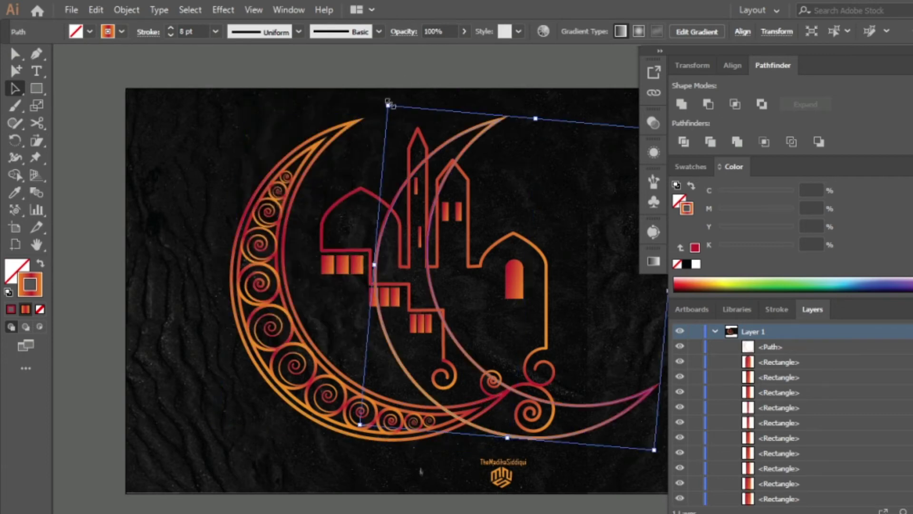
drag(388, 103, 610, 391)
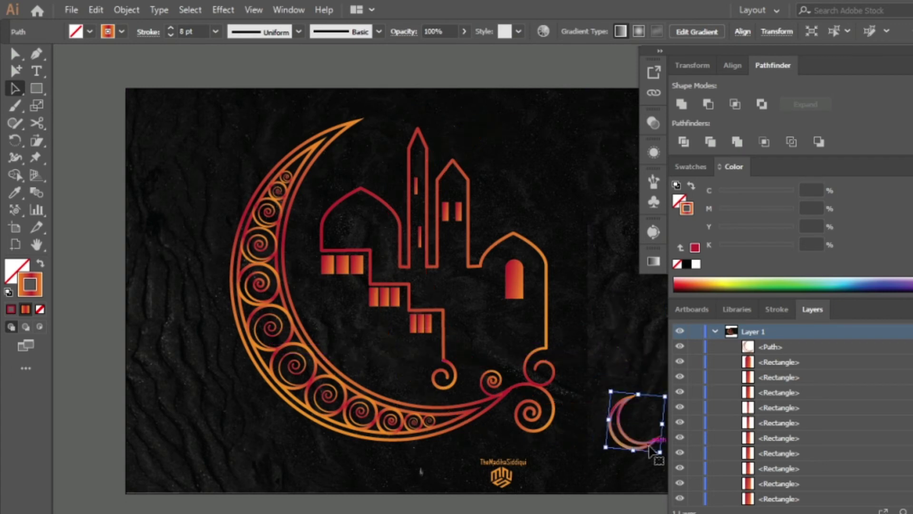
mouse_move(651, 450)
mouse_down()
mouse_move(383, 359)
mouse_move(372, 331)
mouse_up()
key(shift+x)
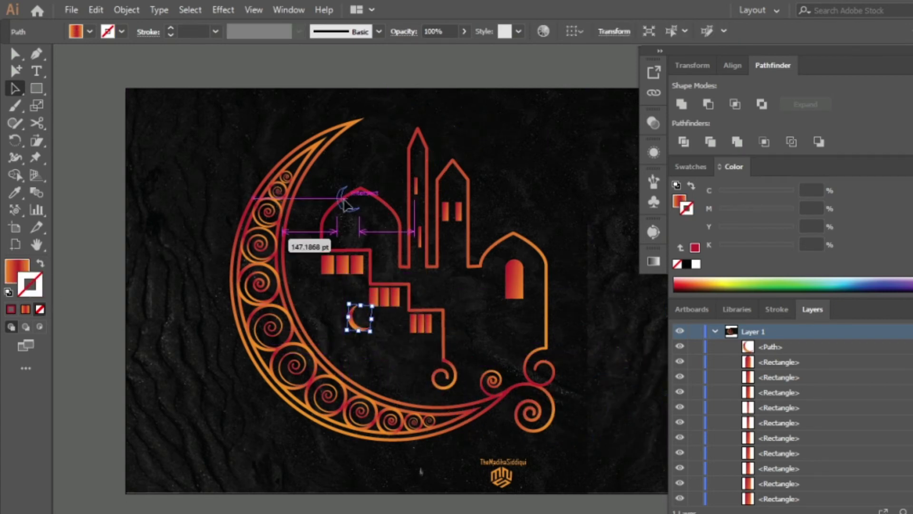
drag(348, 200, 366, 182)
key(ctrl+plus)
key(ctrl+plus)
key(ctrl+plus)
key(ctrl+plus)
key(ctrl+plus)
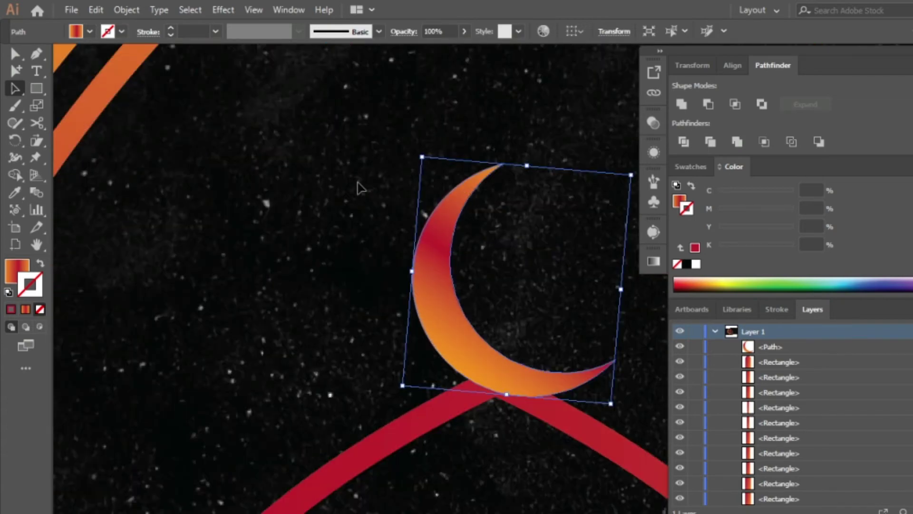
drag(612, 405, 636, 372)
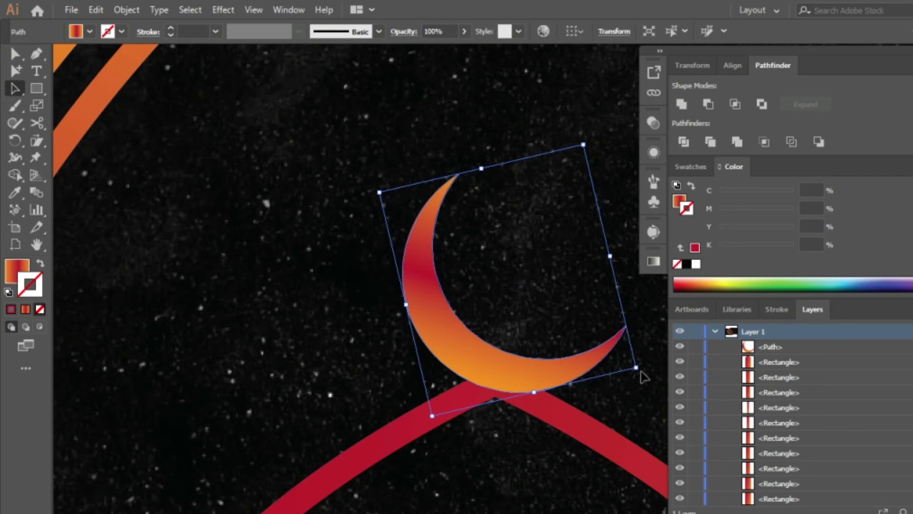
key(ctrl+minus)
key(ctrl+minus)
Copy the small crescent onto the right dome
drag(638, 371, 410, 278)
key(ctrl+plus)
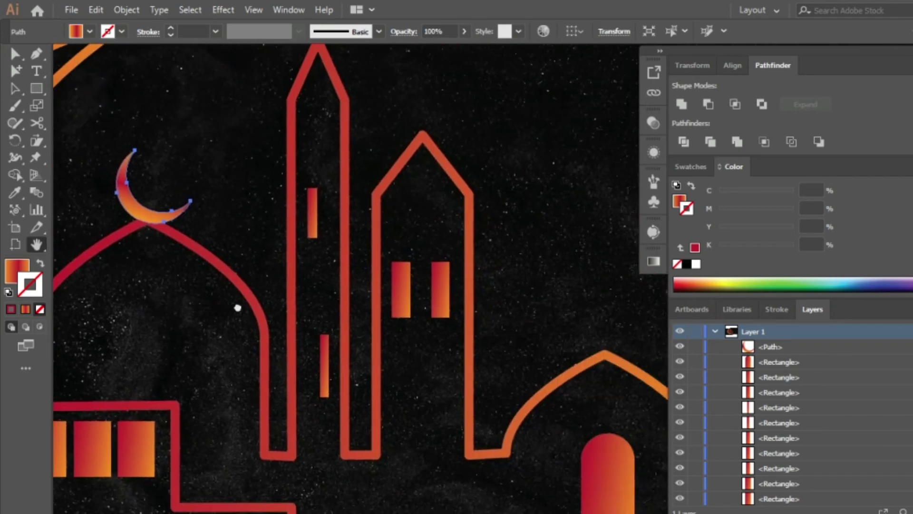
key(v)
key(ctrl+c)
key(ctrl+v)
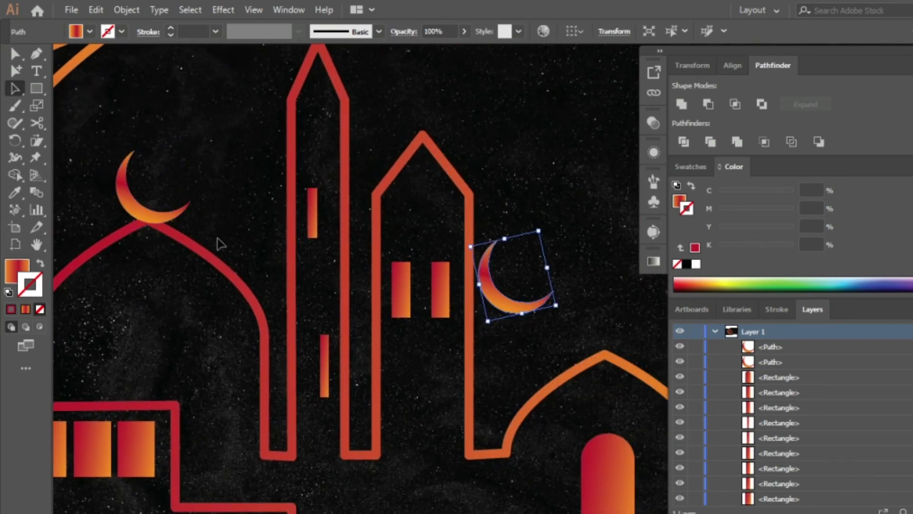
mouse_move(544, 312)
mouse_down()
mouse_move(645, 351)
mouse_move(622, 326)
mouse_move(620, 354)
mouse_up()
click(599, 251)
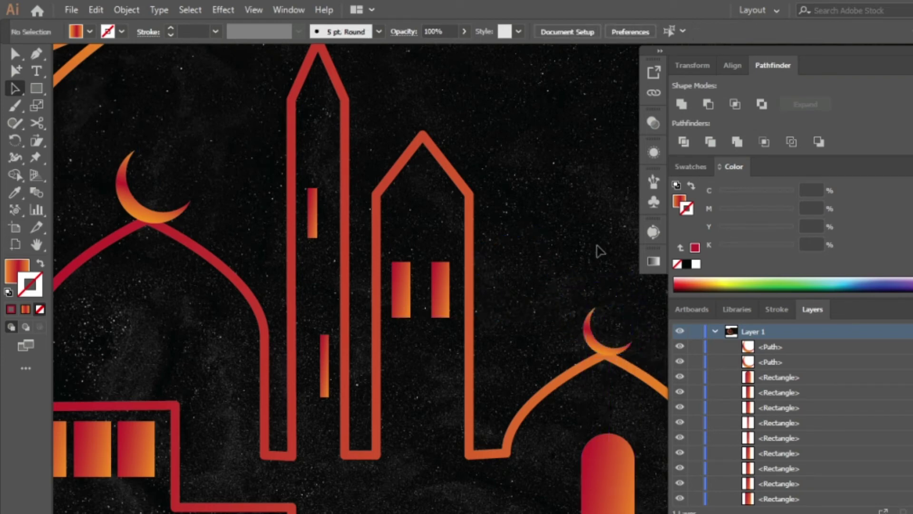
Apply the gradient to the left-dome crescent and try angles -90° and 90°
click(184, 218)
click(654, 263)
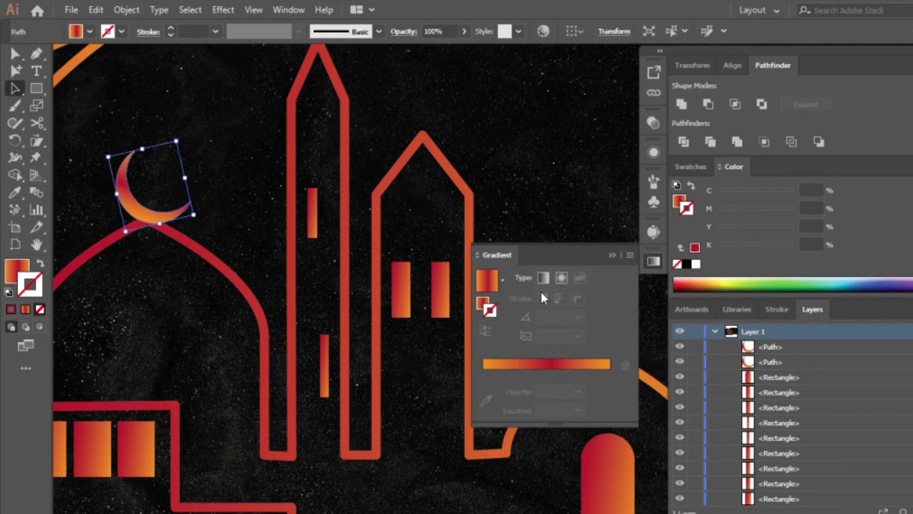
click(536, 364)
click(578, 335)
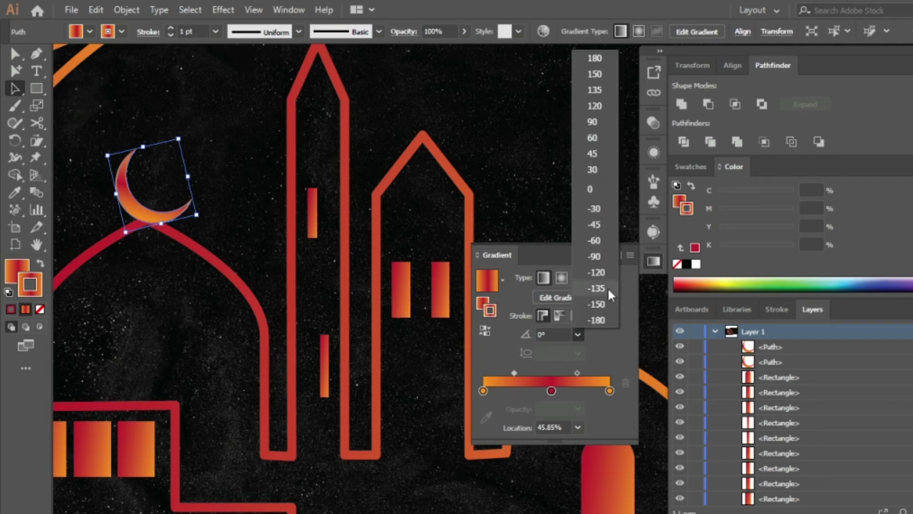
click(594, 256)
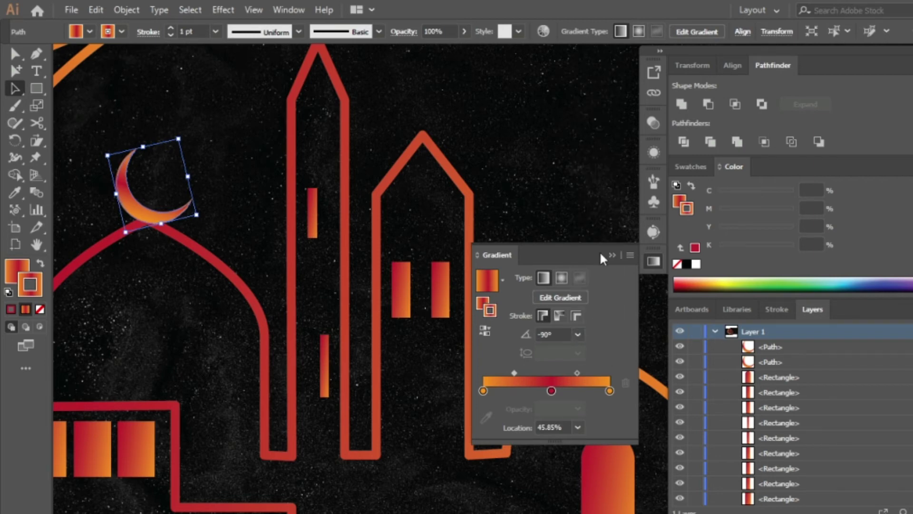
click(578, 334)
click(602, 123)
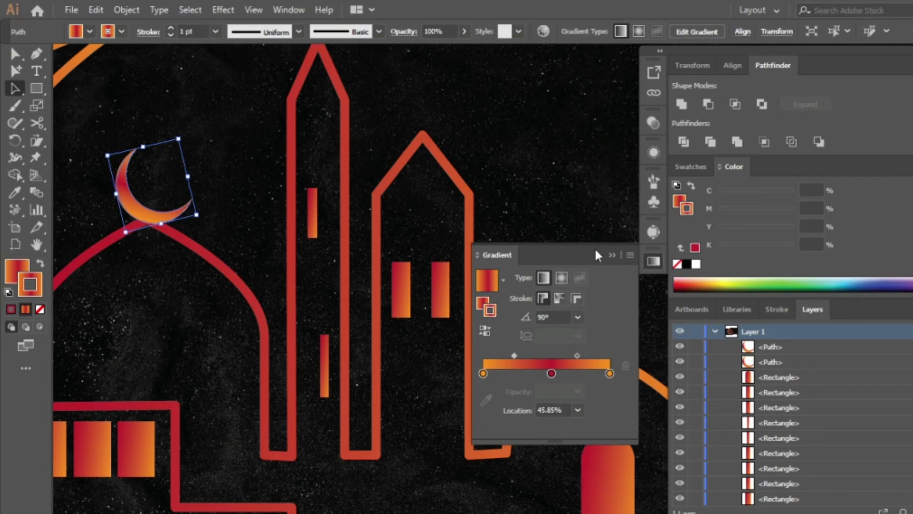
Reselect the crescent, try -180°, and make its fill the active attribute
click(354, 275)
click(162, 219)
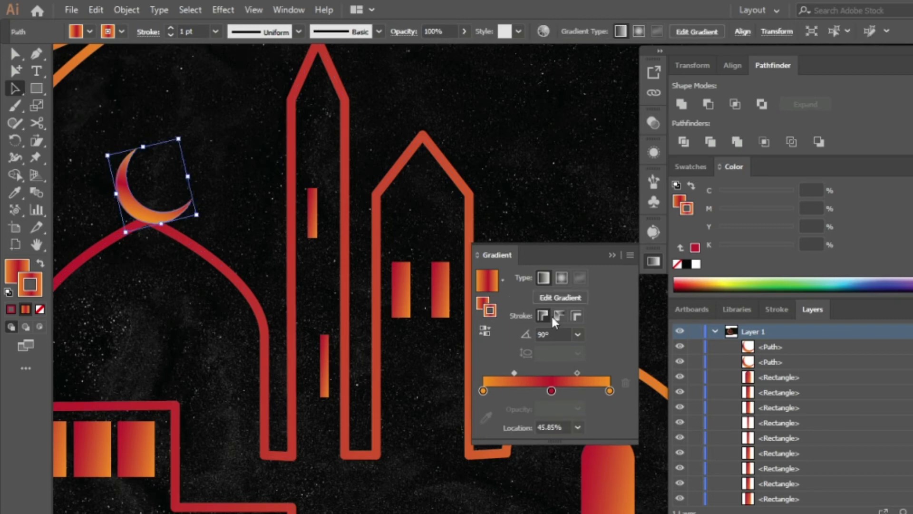
click(578, 334)
click(597, 320)
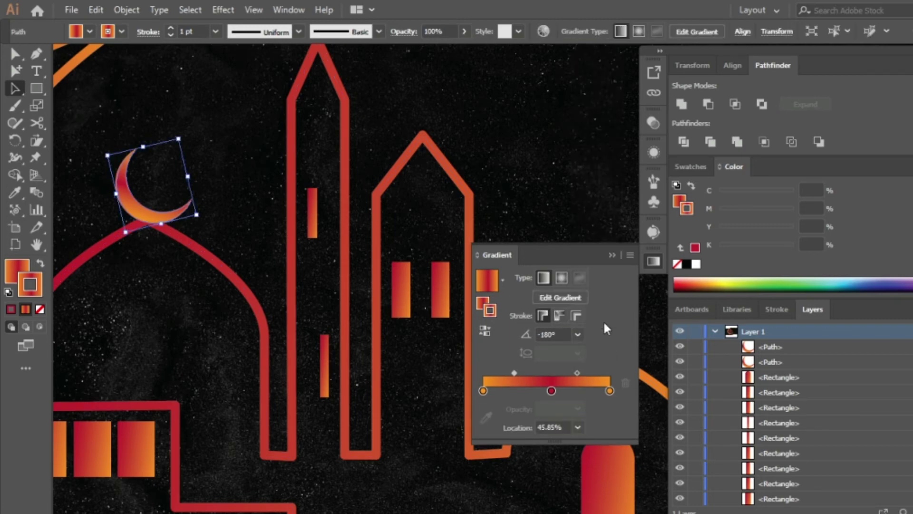
click(578, 335)
double_click(22, 272)
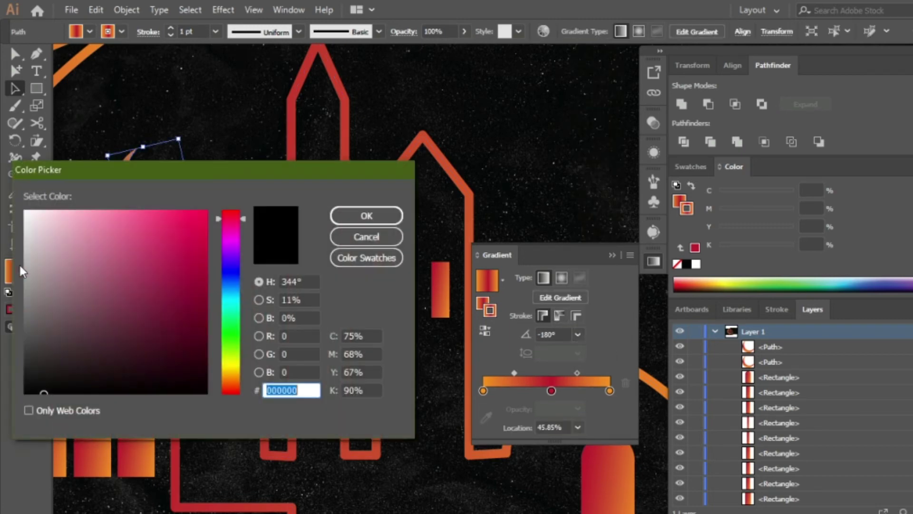
click(379, 235)
click(18, 269)
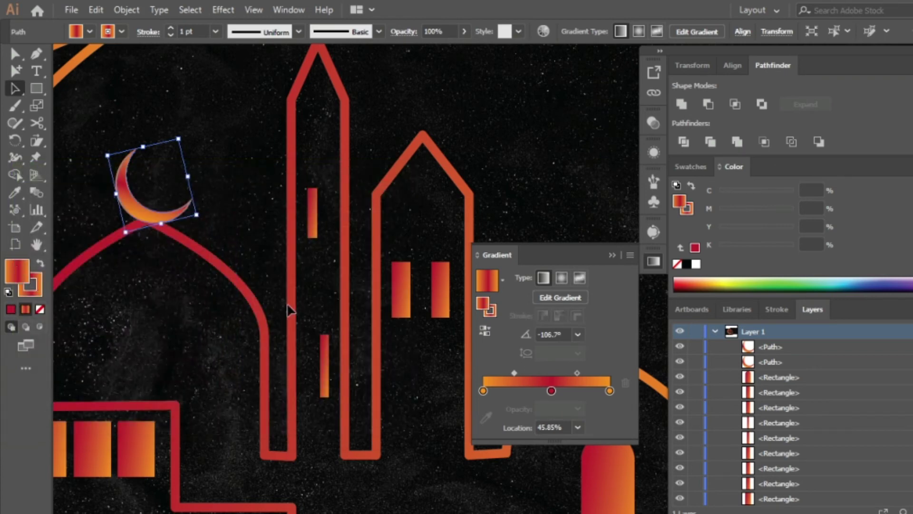
Try fill gradient angles -180°, 180°, -150° and 135° on the crescent
click(580, 337)
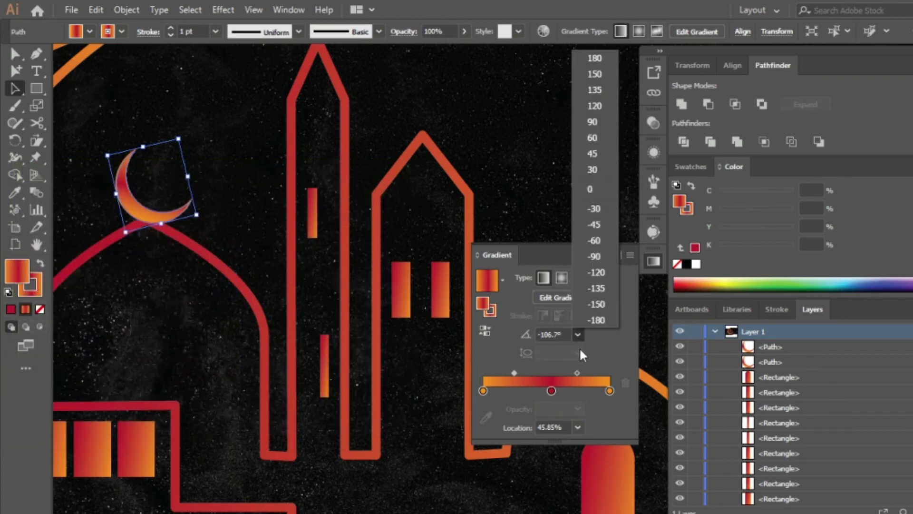
click(596, 319)
click(578, 334)
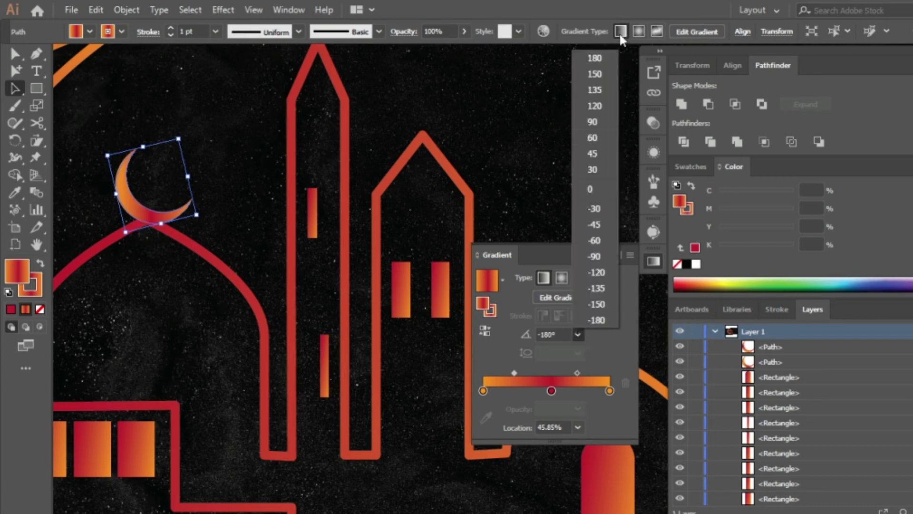
click(608, 61)
click(577, 335)
click(596, 304)
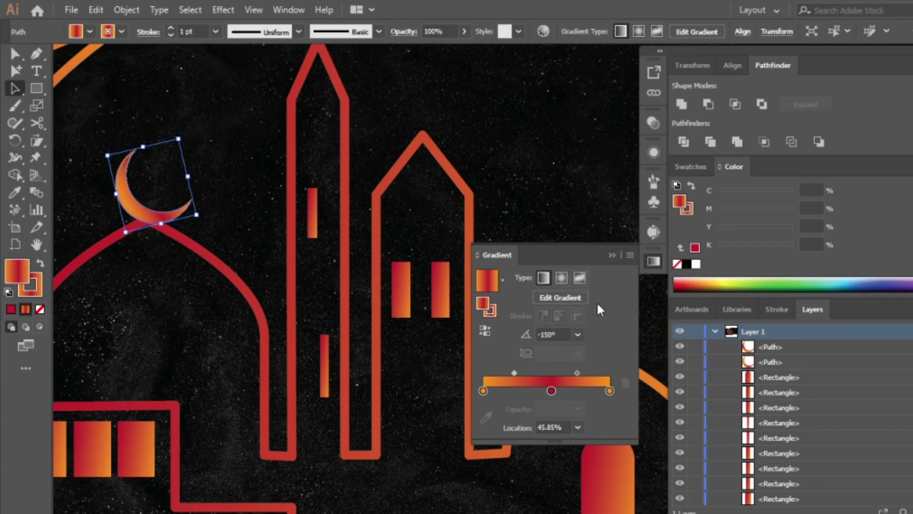
click(577, 335)
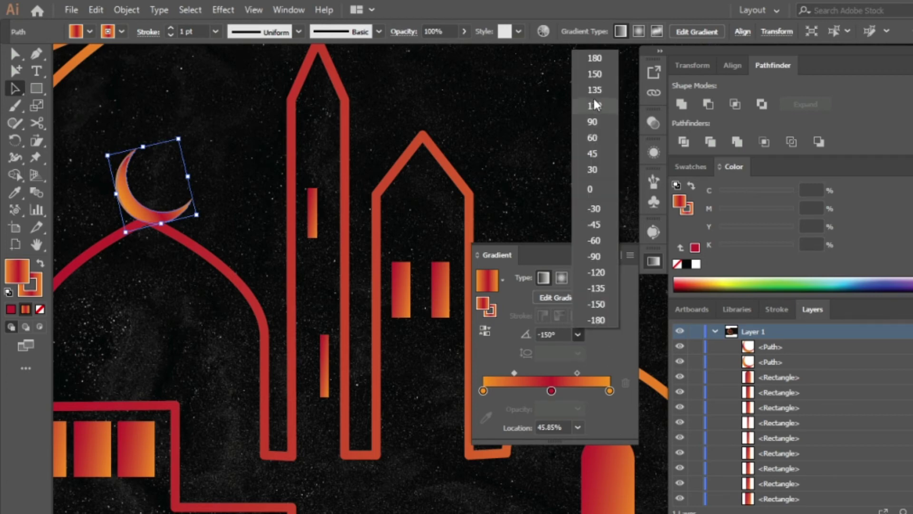
click(597, 92)
Try gradient angles -135°, -45°, -120° and -30° on the crescent
click(577, 335)
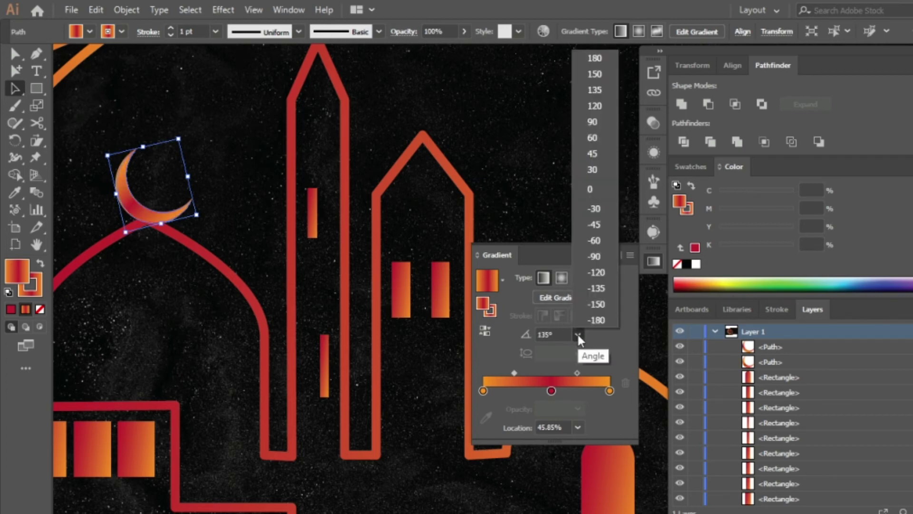
click(602, 289)
click(577, 334)
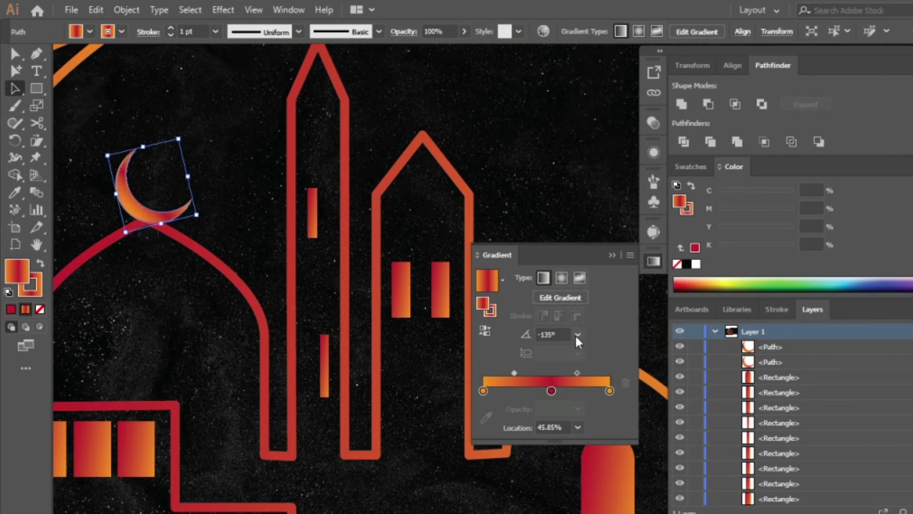
click(607, 225)
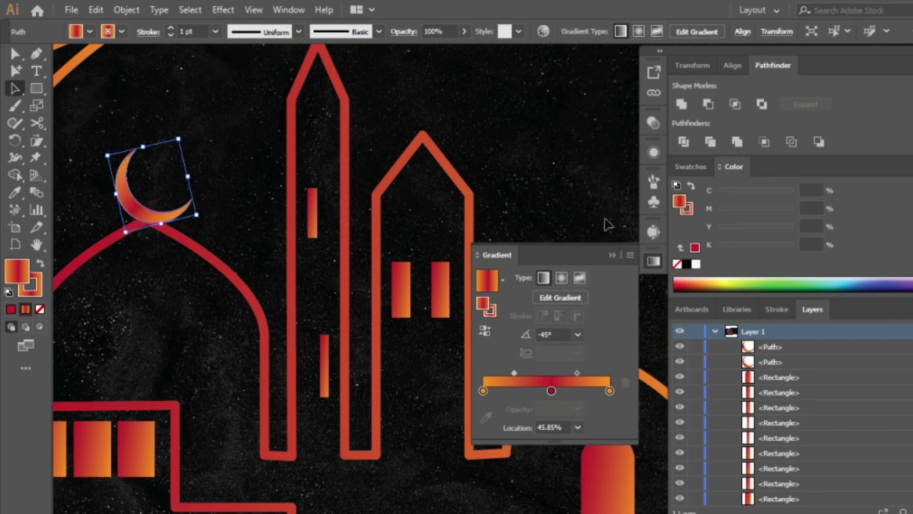
click(577, 335)
click(603, 267)
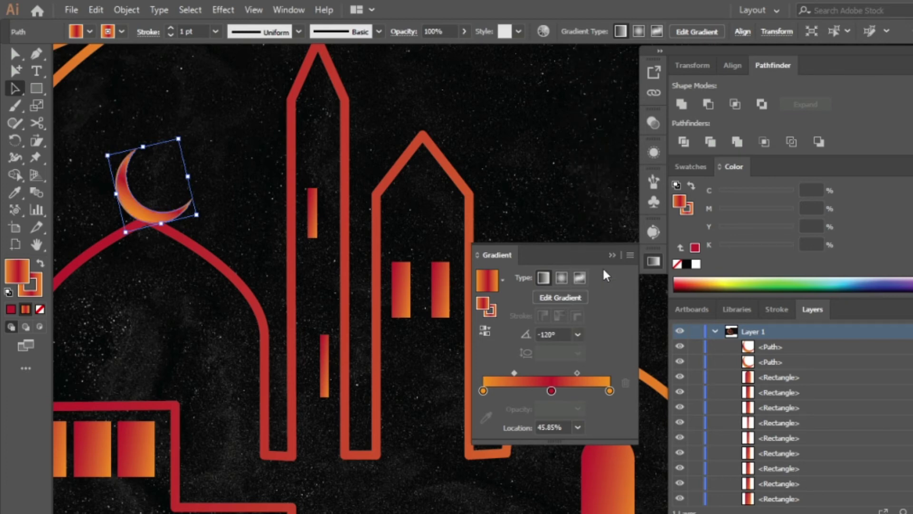
click(578, 335)
click(601, 213)
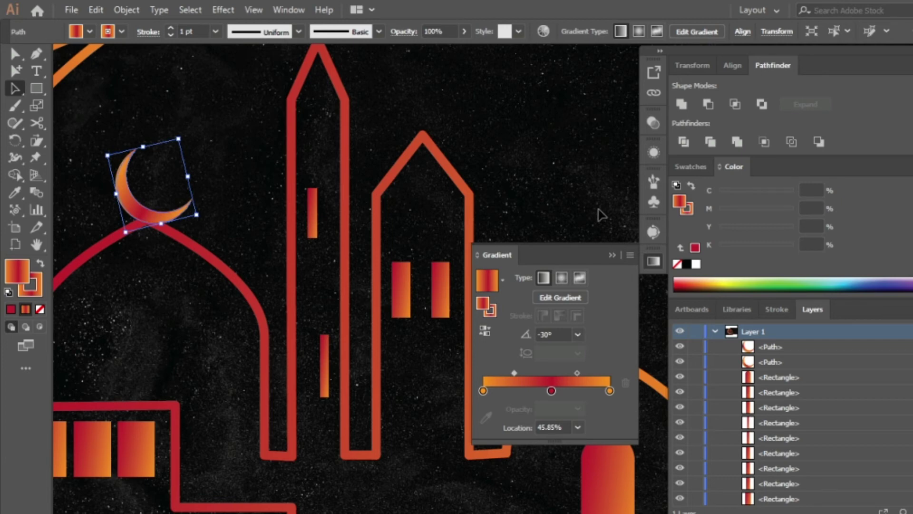
Tilt the crescent slightly more upright on the dome and close the Gradient panel
drag(172, 231, 183, 232)
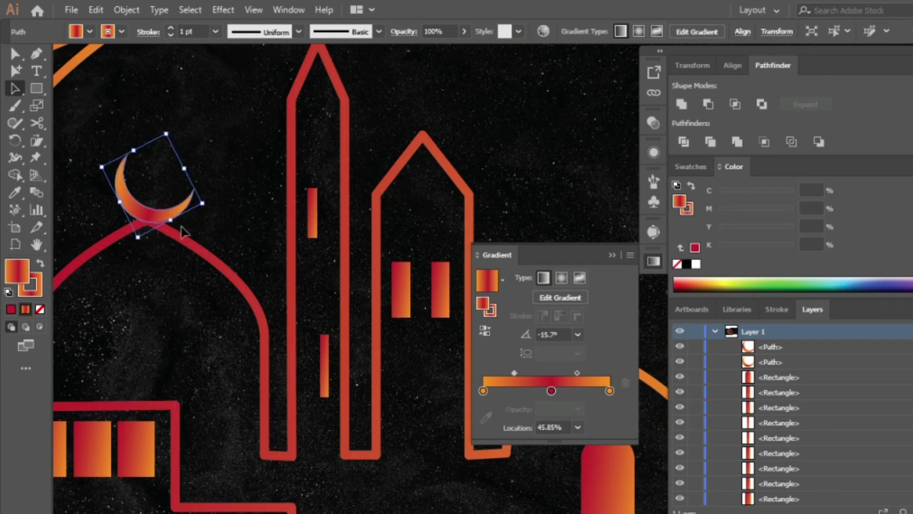
click(176, 321)
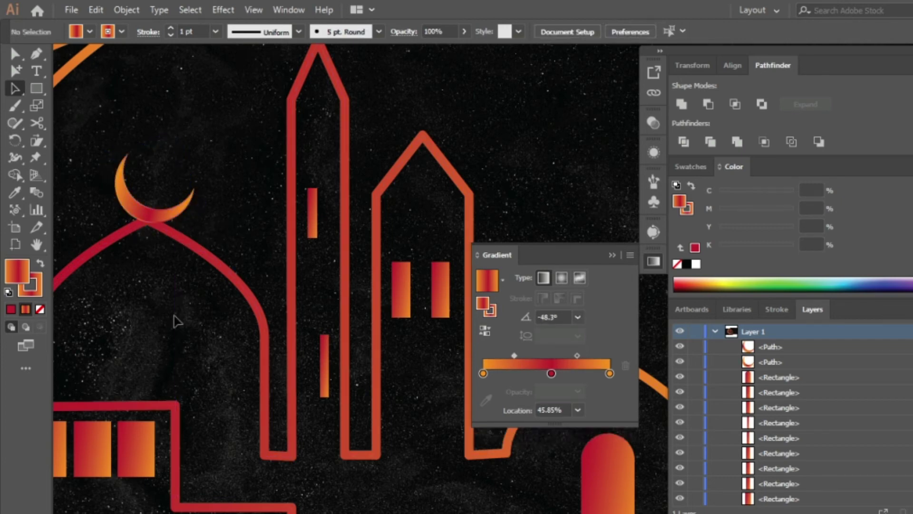
click(612, 256)
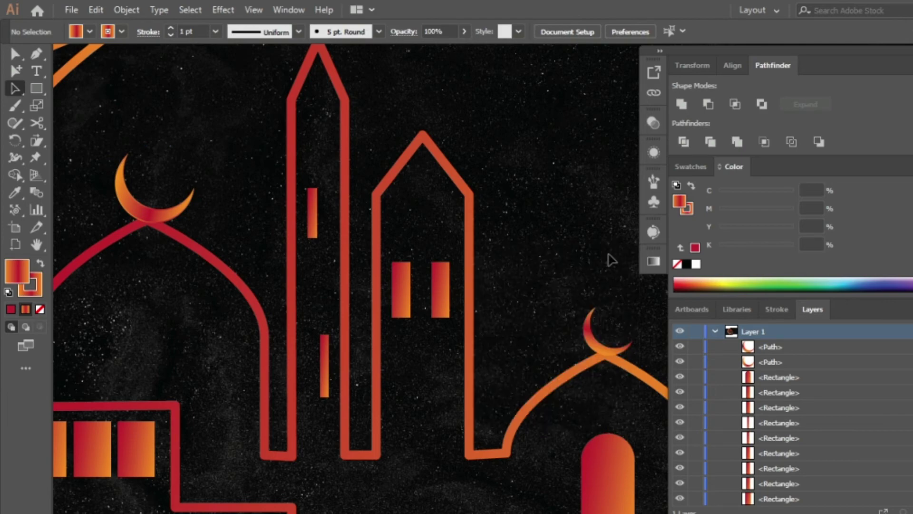
key(ctrl+minus)
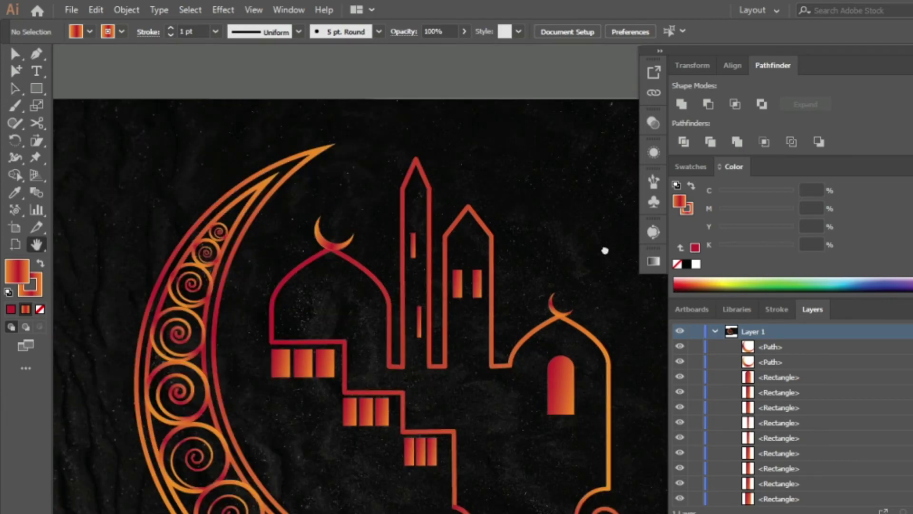
Fit the artboard with Ctrl+0 and pan to center the full moon-and-mosque artwork
drag(603, 251, 547, 186)
scroll(547, 200, up, 2)
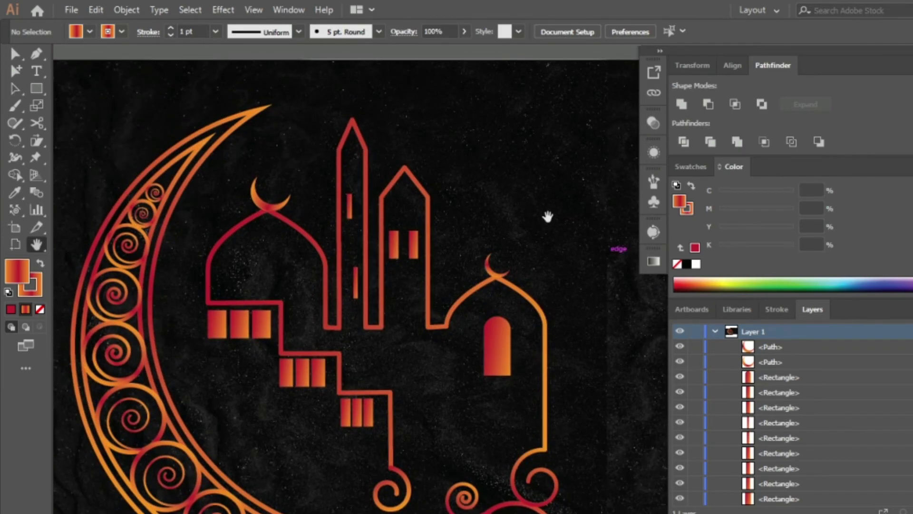
mouse_move(505, 351)
mouse_down()
mouse_move(491, 265)
mouse_move(506, 314)
mouse_move(485, 331)
mouse_up()
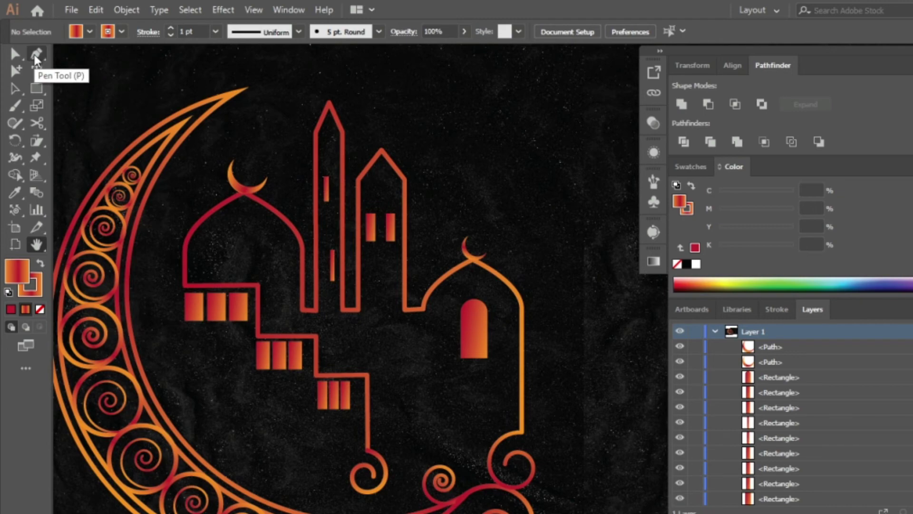
key(ctrl+0)
drag(340, 297, 316, 285)
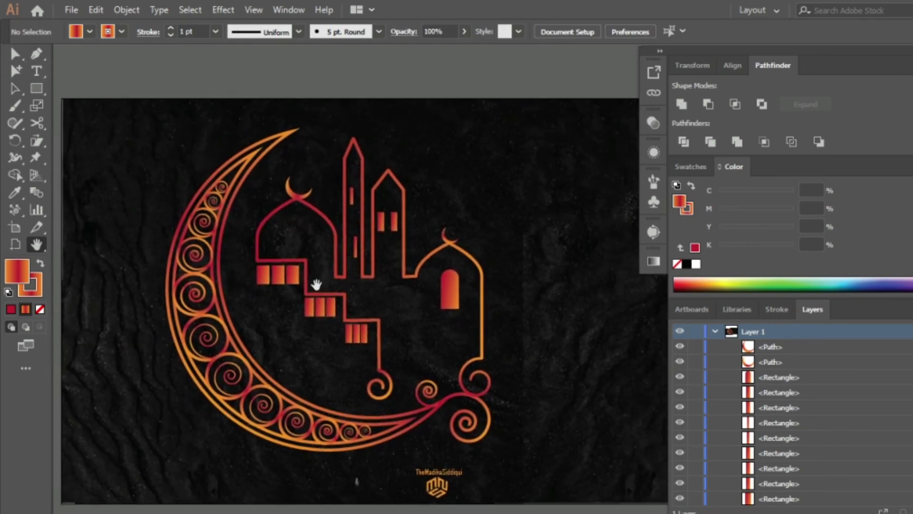
Draw a curved two-winged bird path with the Pen tool above the moon's upper left
key(a)
click(37, 54)
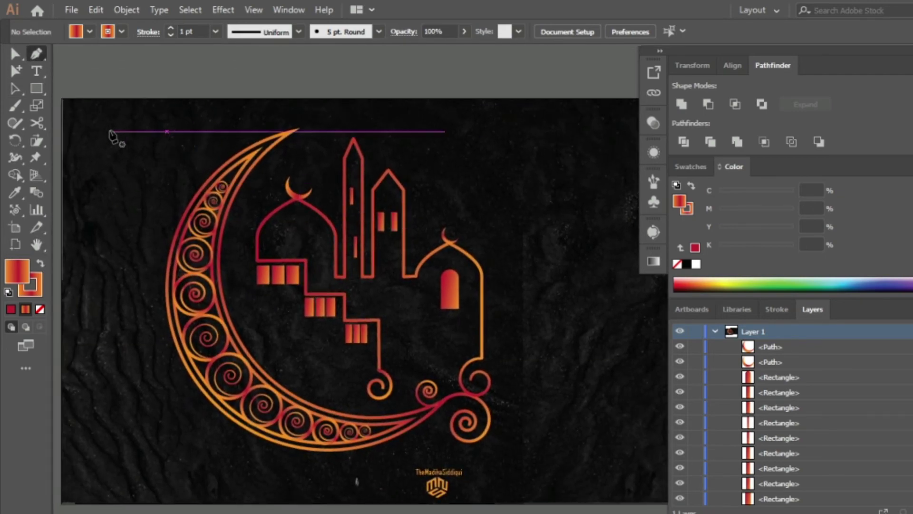
drag(110, 132, 130, 129)
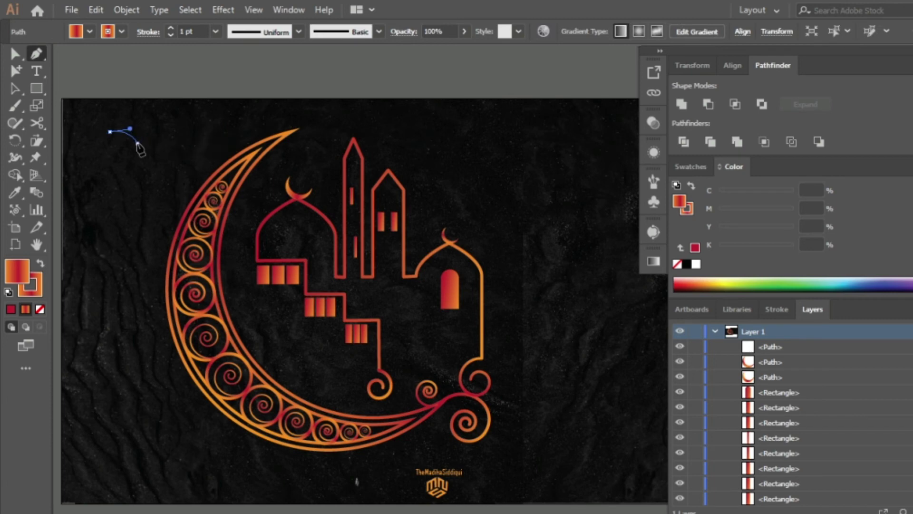
click(137, 142)
drag(138, 142, 149, 130)
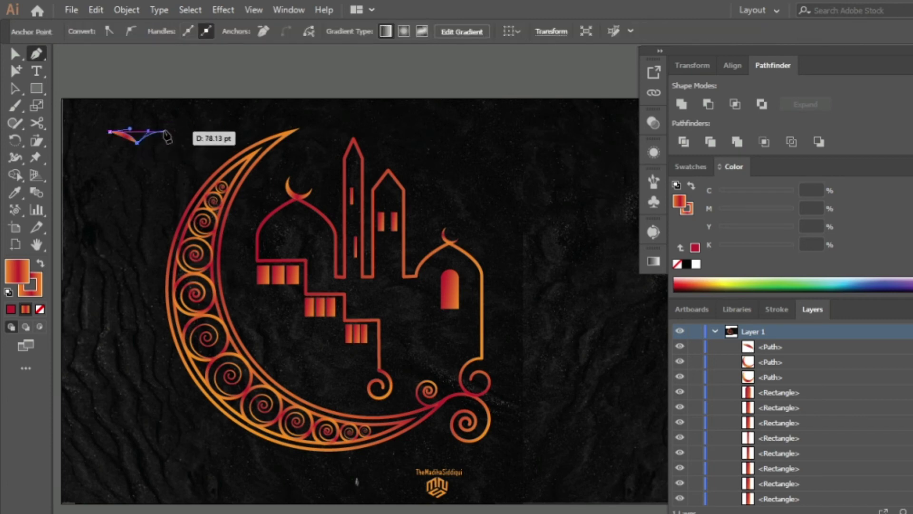
click(167, 132)
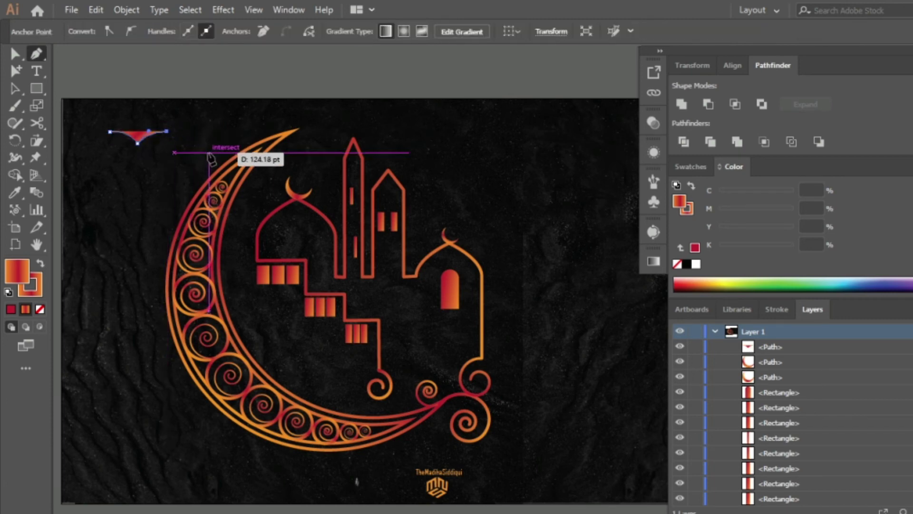
key(a)
Move the bird's gradient from fill to stroke and give it an 8 pt round-cap stroke
click(40, 311)
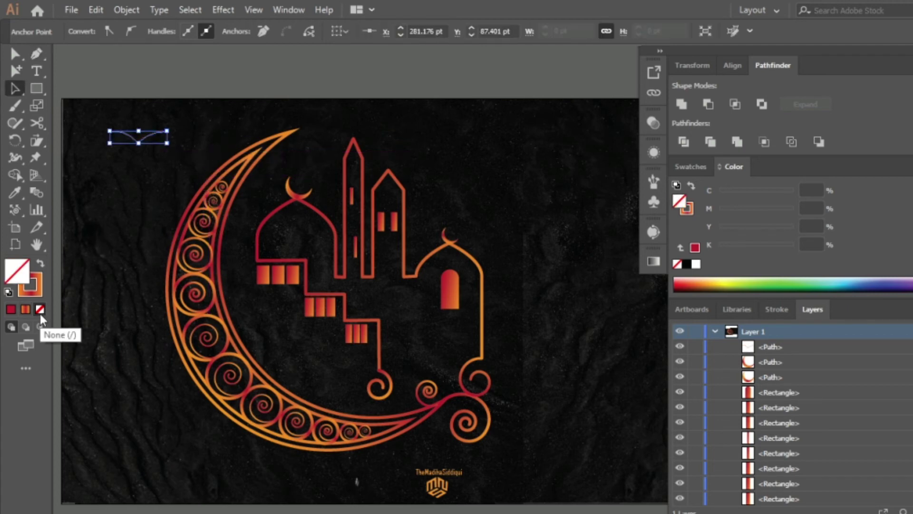
click(40, 264)
click(40, 264)
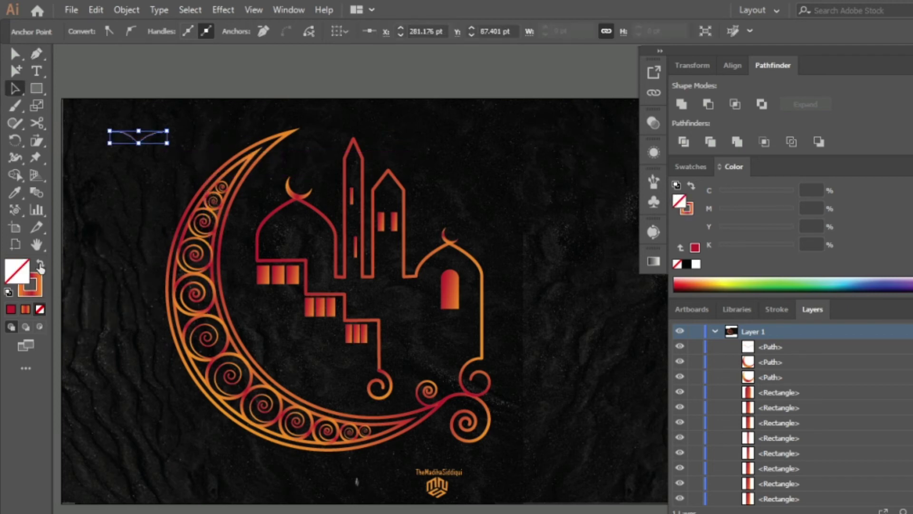
click(39, 285)
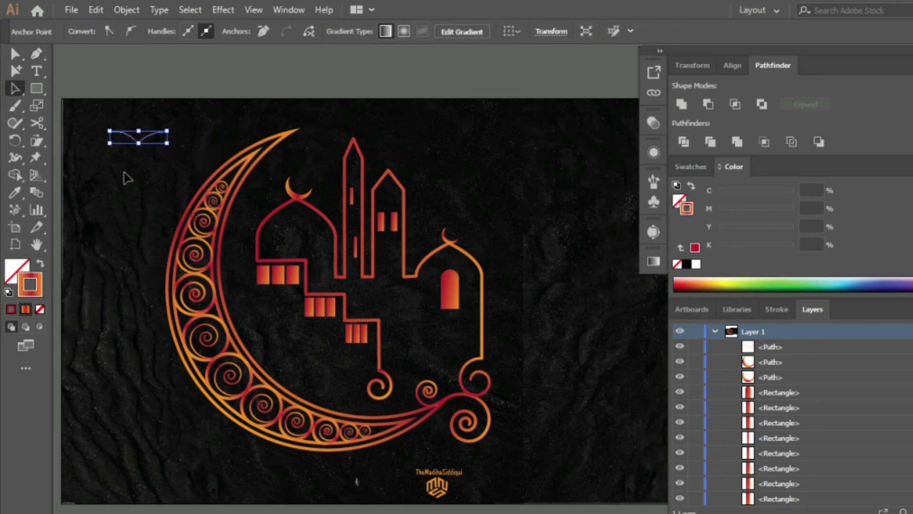
click(775, 311)
click(722, 328)
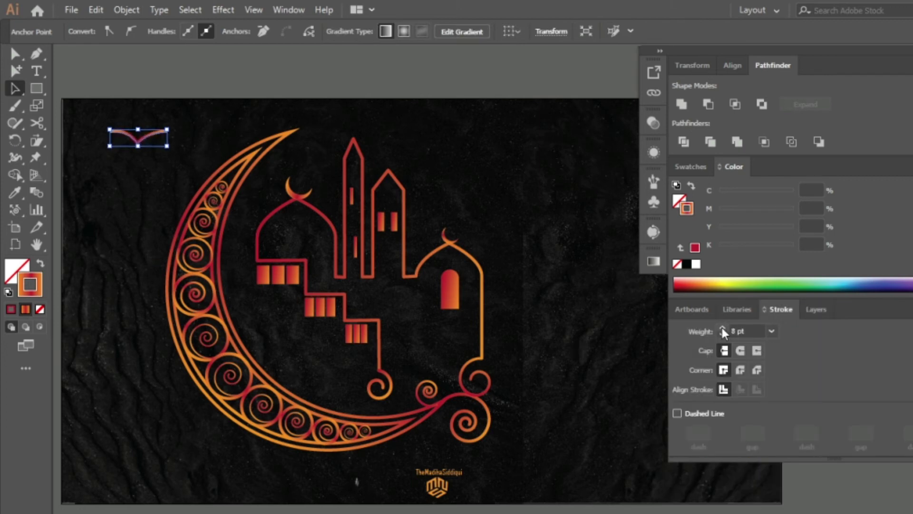
click(740, 351)
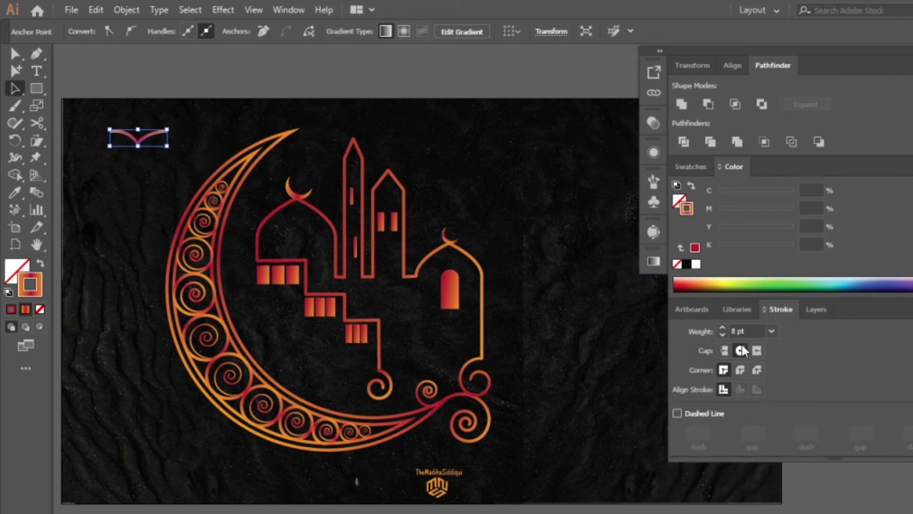
click(449, 80)
Duplicate the bird twice, placing copies at the upper left and above the moon's tip
click(152, 143)
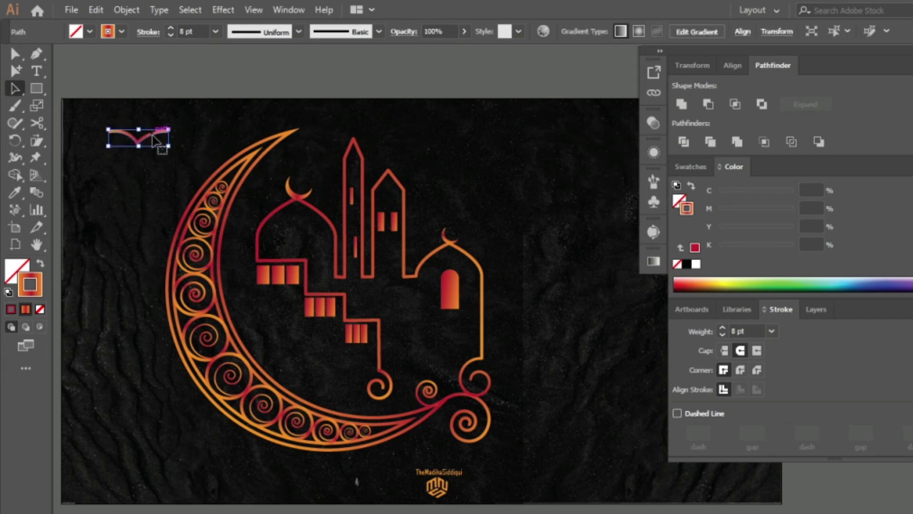
drag(105, 132, 490, 276)
mouse_move(547, 276)
mouse_down()
mouse_move(119, 175)
mouse_move(82, 187)
mouse_move(107, 172)
mouse_up()
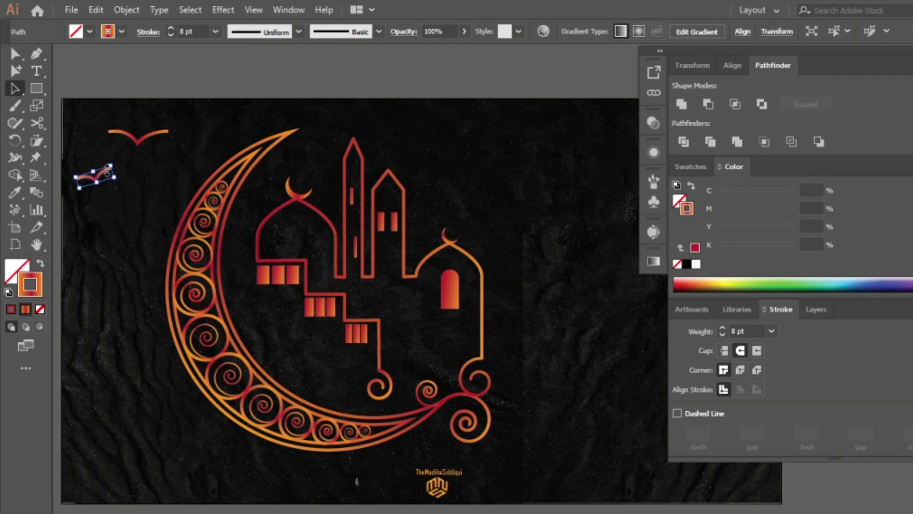
click(193, 89)
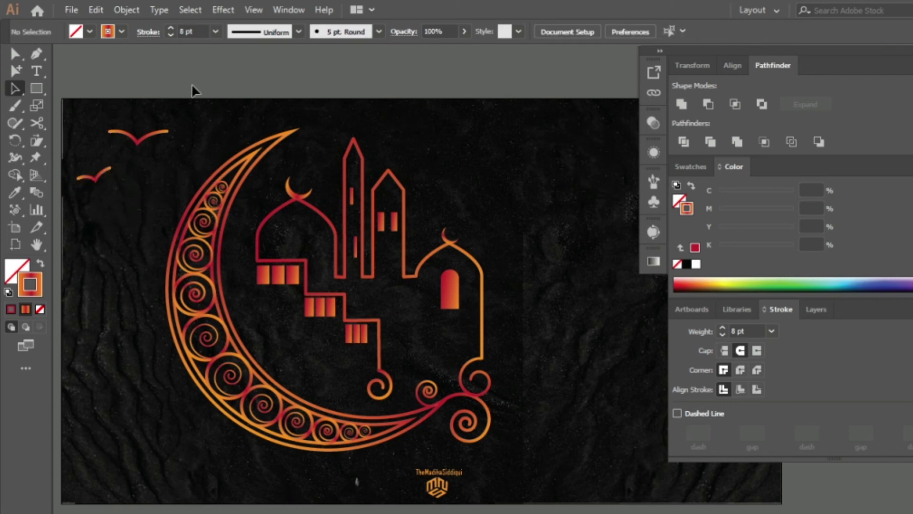
click(101, 176)
mouse_move(101, 176)
mouse_down()
mouse_move(498, 290)
mouse_move(502, 271)
mouse_up()
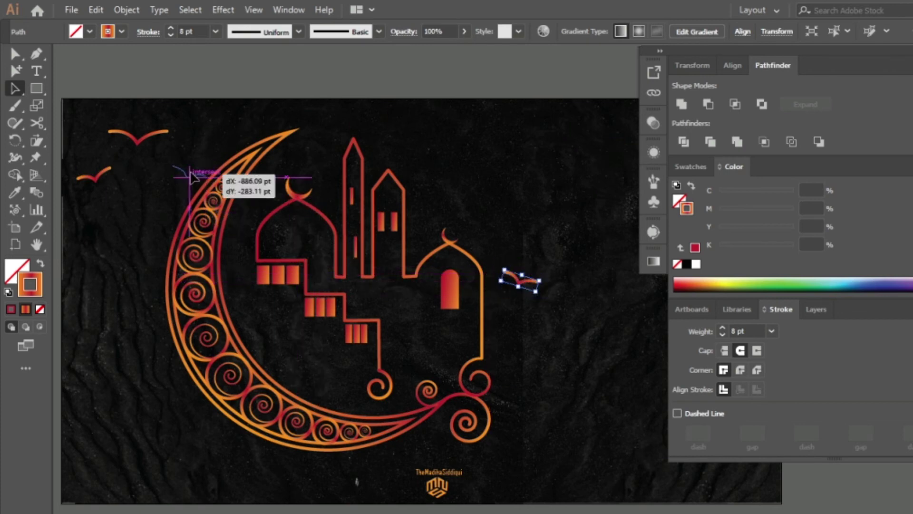
drag(303, 210, 188, 164)
click(235, 75)
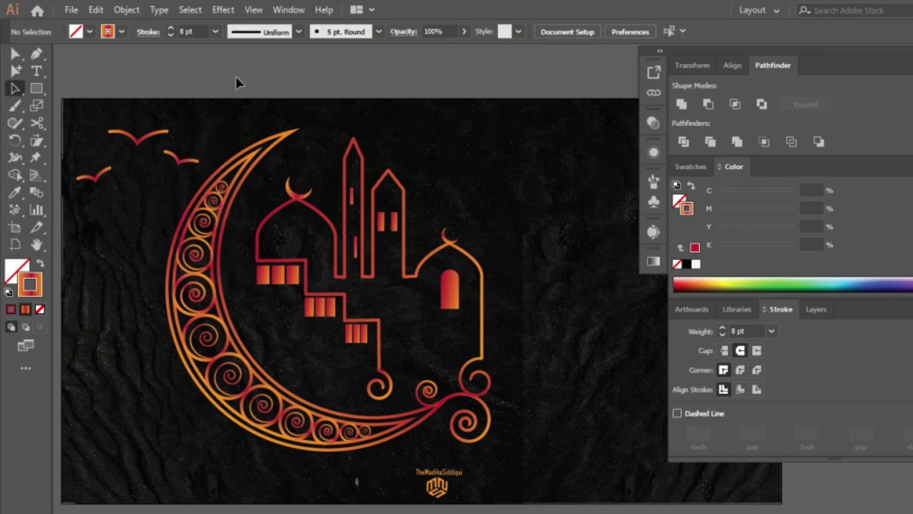
Paste two more bird copies, shrinking and moving them into the flock
key(ctrl+f)
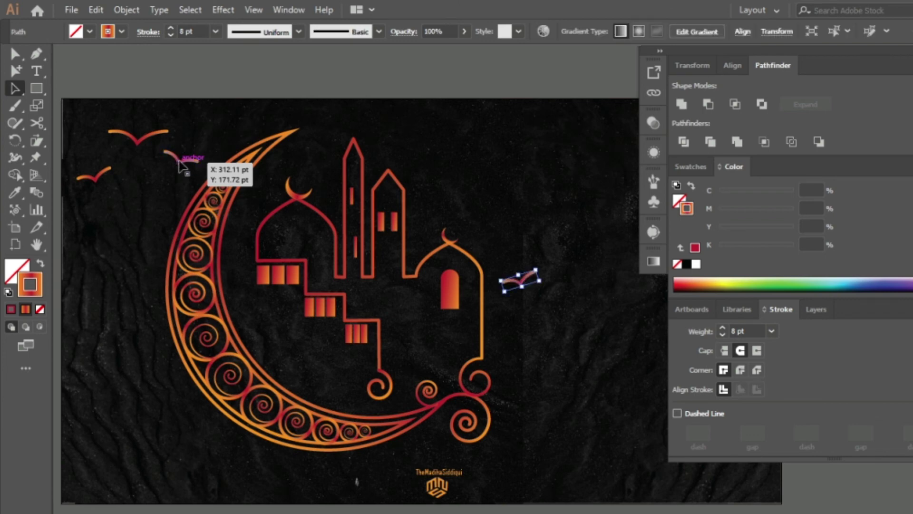
mouse_move(497, 280)
mouse_down()
mouse_move(526, 289)
mouse_move(134, 191)
mouse_up()
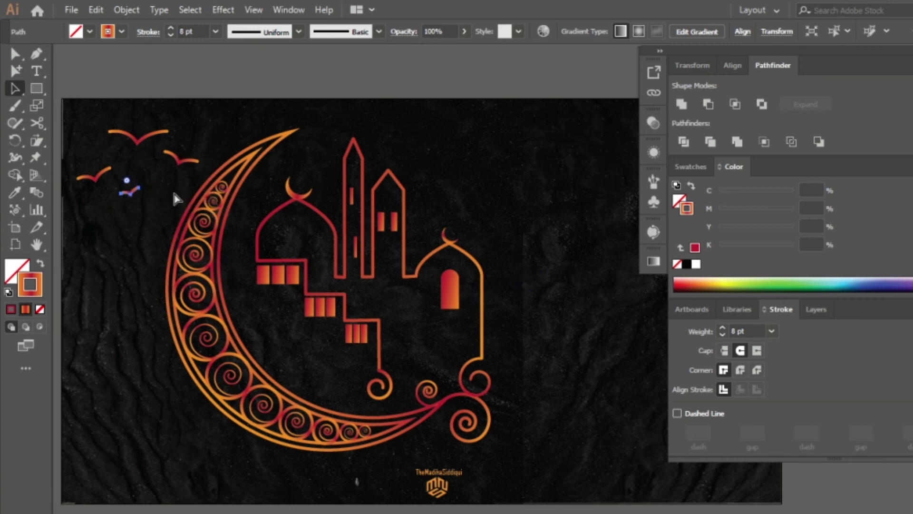
key(ctrl+f)
mouse_move(505, 279)
mouse_down()
mouse_move(169, 224)
mouse_move(183, 198)
mouse_up()
click(226, 69)
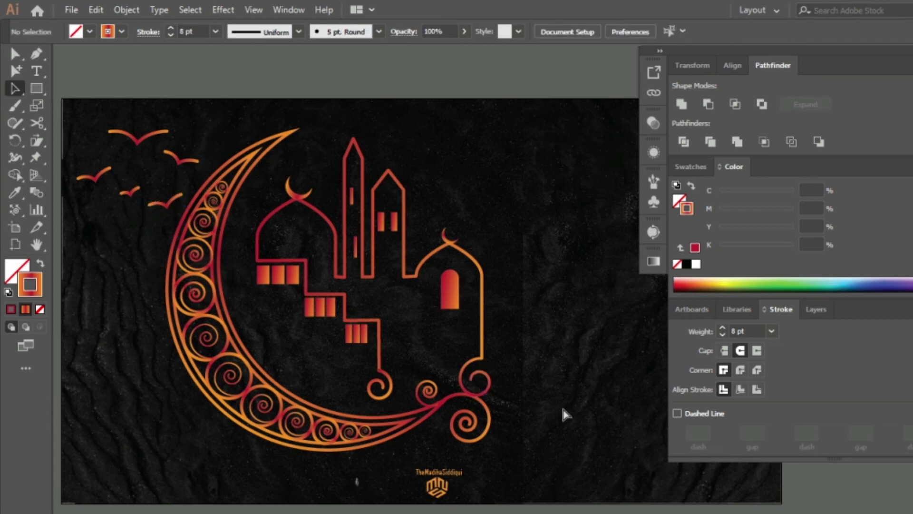
key(ctrl+minus)
drag(561, 408, 453, 408)
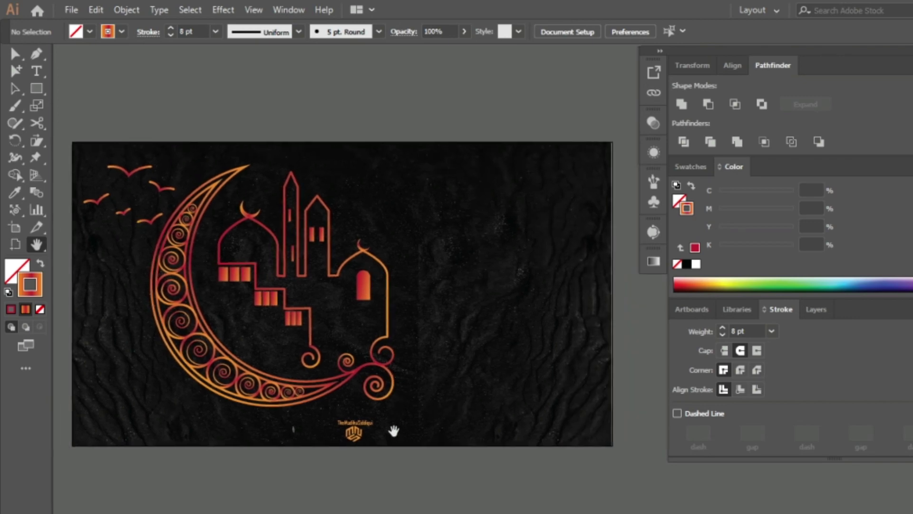
Select the moon, mosque and birds together and scale them up slightly
key(a)
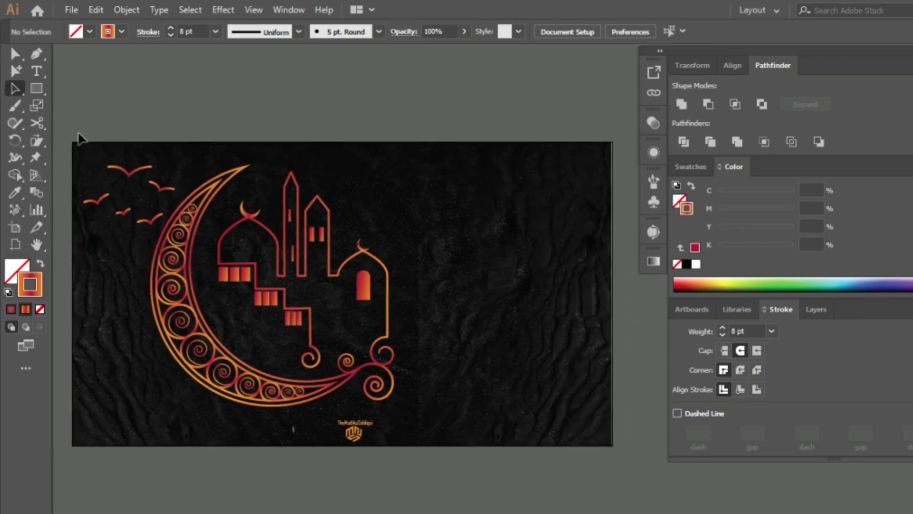
drag(75, 141, 450, 418)
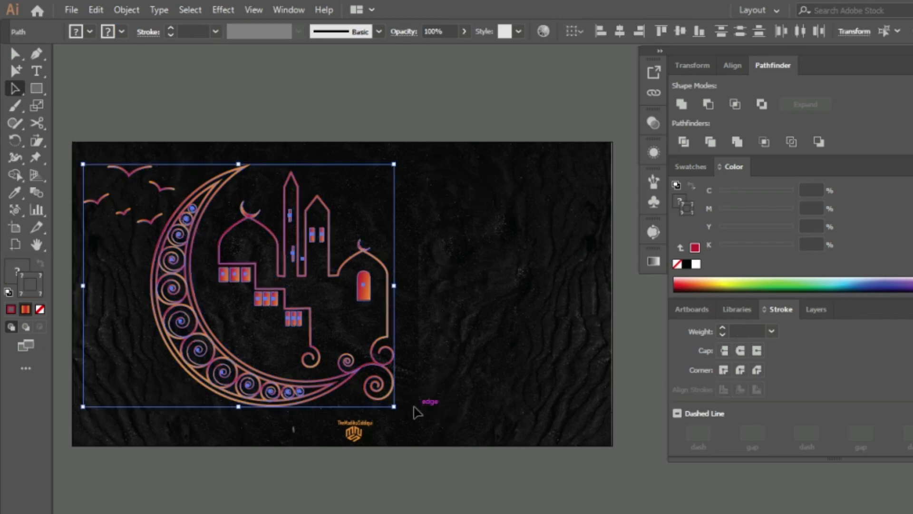
drag(395, 407, 438, 425)
drag(419, 164, 440, 159)
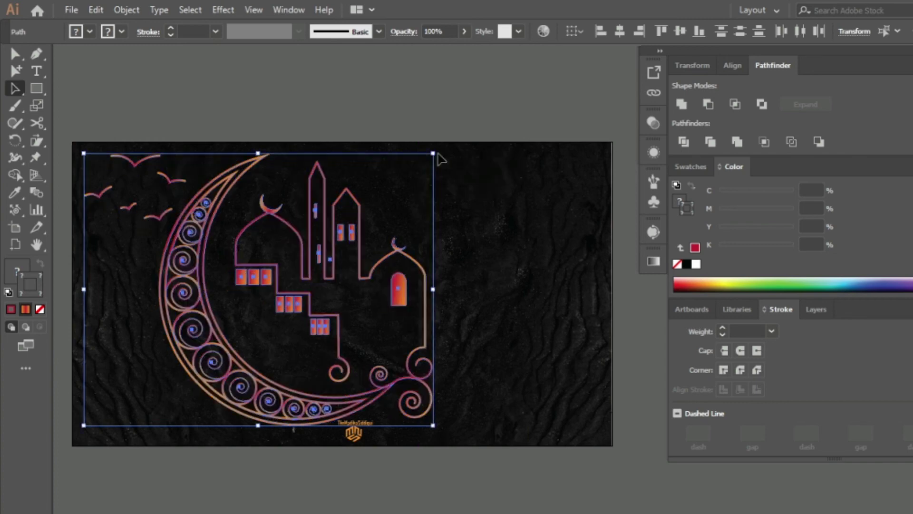
click(397, 103)
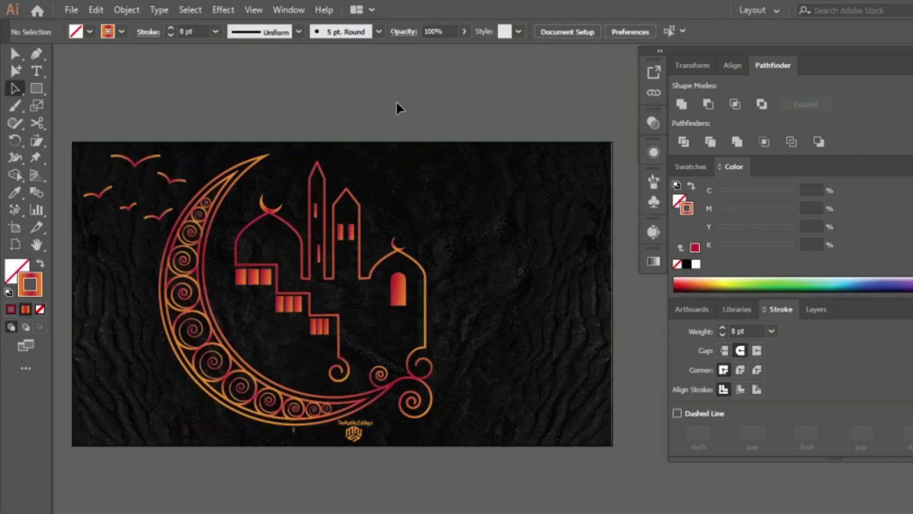
Move the small logo to the artboard's bottom-right corner
click(353, 433)
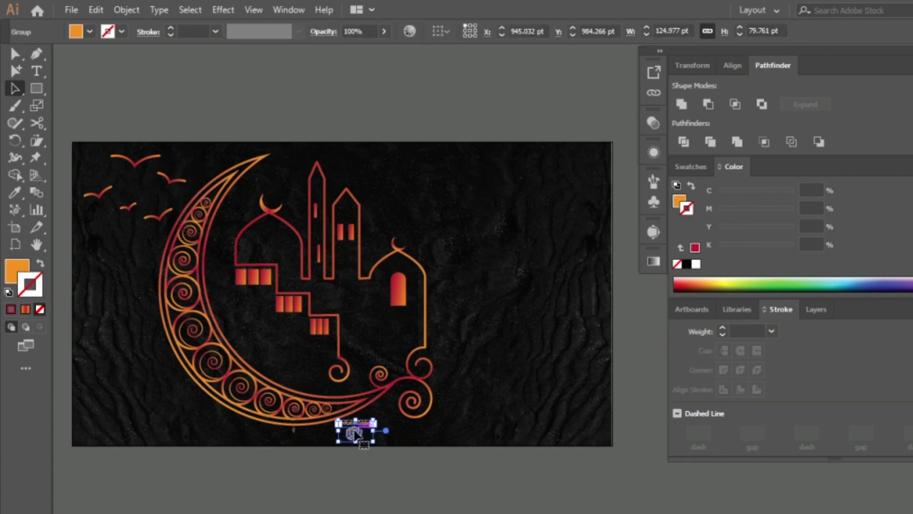
drag(355, 434, 584, 434)
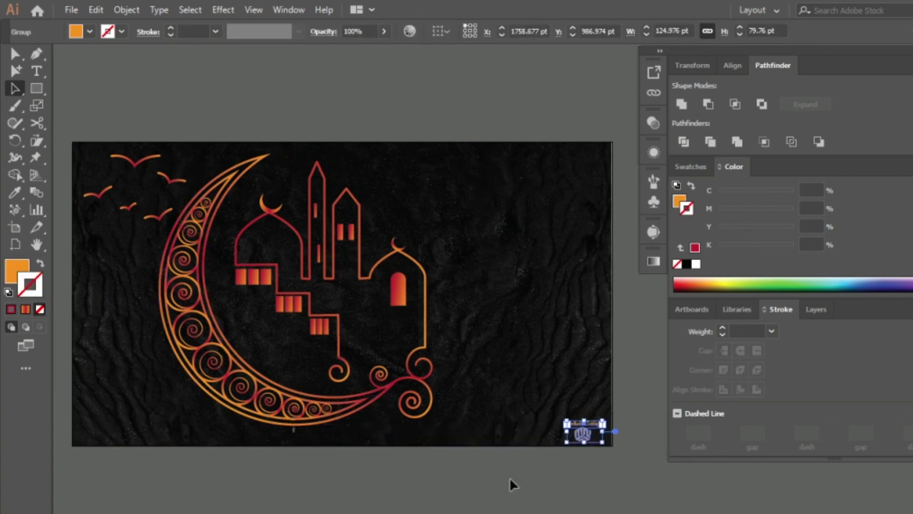
click(465, 510)
Draw a text box right of the mosque and paste the Arabic greeting in white at 120 pt
key(t)
drag(397, 178, 594, 239)
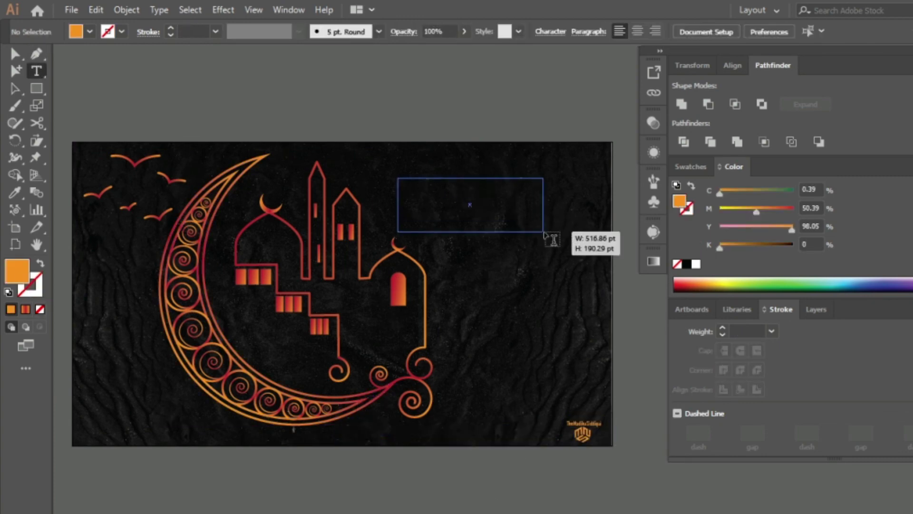
key(BackSpace)
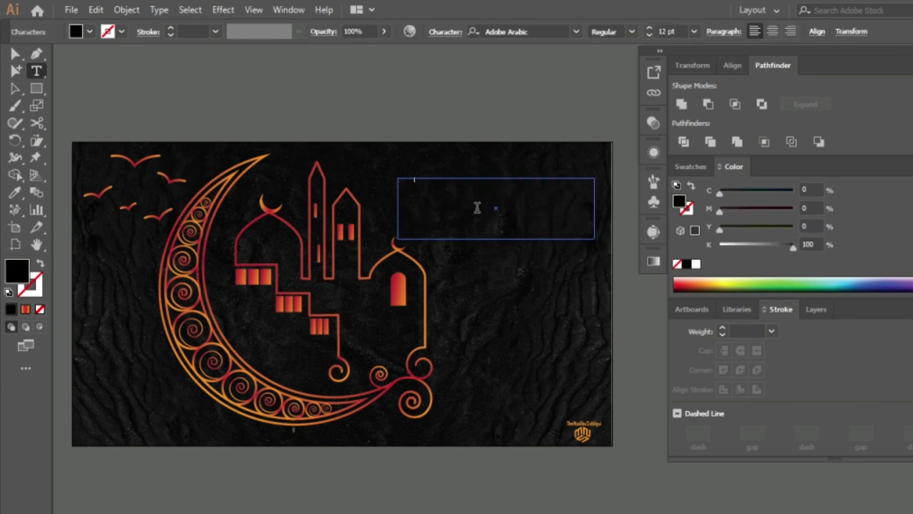
key(Escape)
click(89, 32)
click(30, 56)
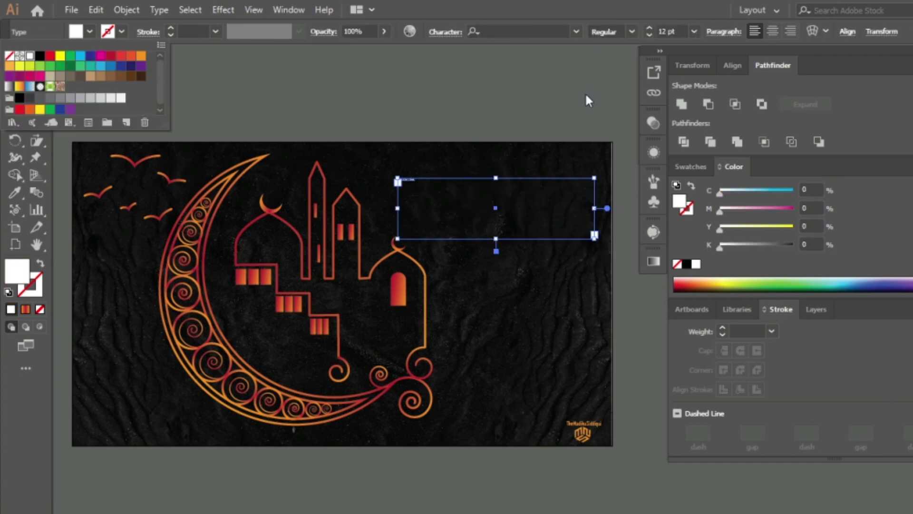
key(Escape)
text(120)
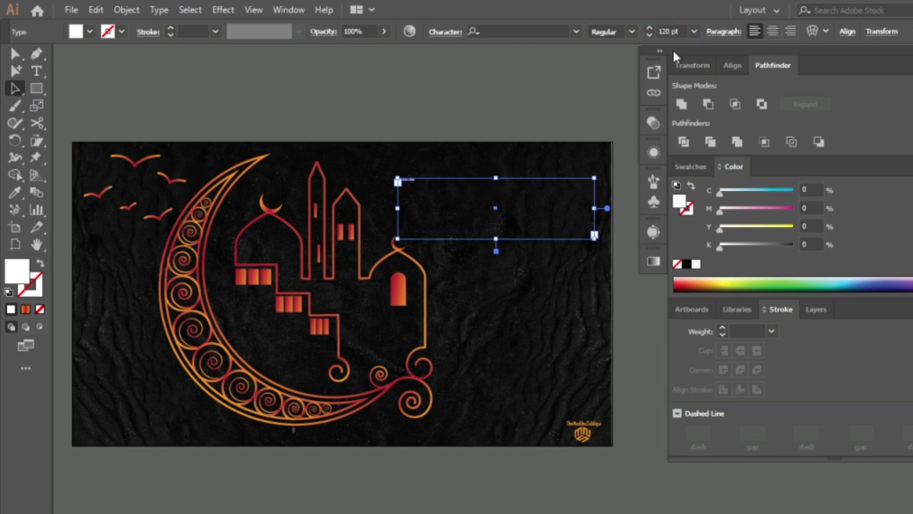
key(ctrl+v)
Convert the greeting to outlines and eyedrop the windows' orange-red gradient onto it
right_click(462, 198)
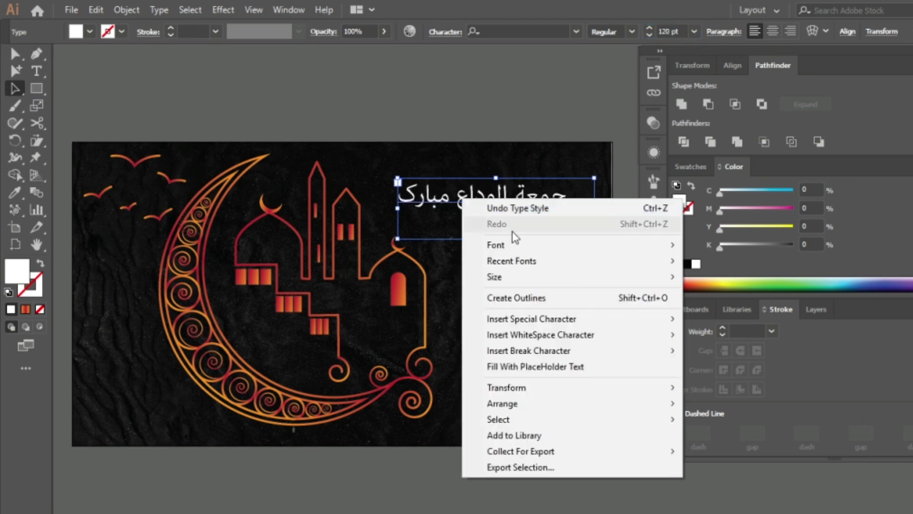
click(529, 299)
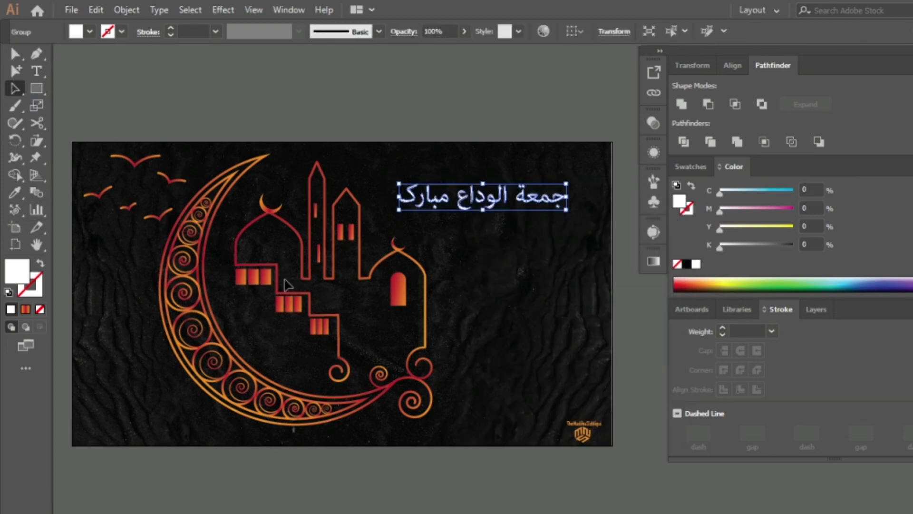
key(i)
click(247, 277)
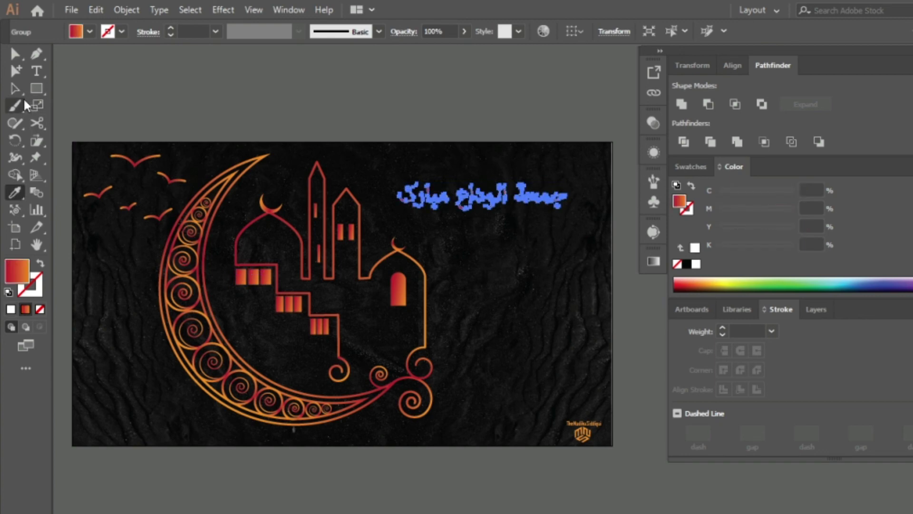
Enlarge the Arabic lettering and move it down beside the mosque towers
click(15, 88)
drag(414, 204, 371, 231)
mouse_move(566, 217)
mouse_down()
mouse_move(596, 219)
mouse_move(563, 228)
mouse_up()
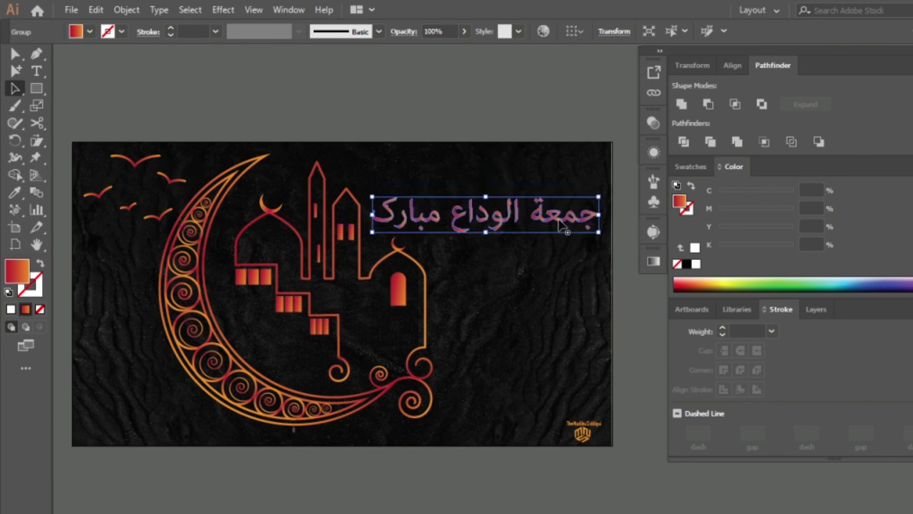
click(521, 98)
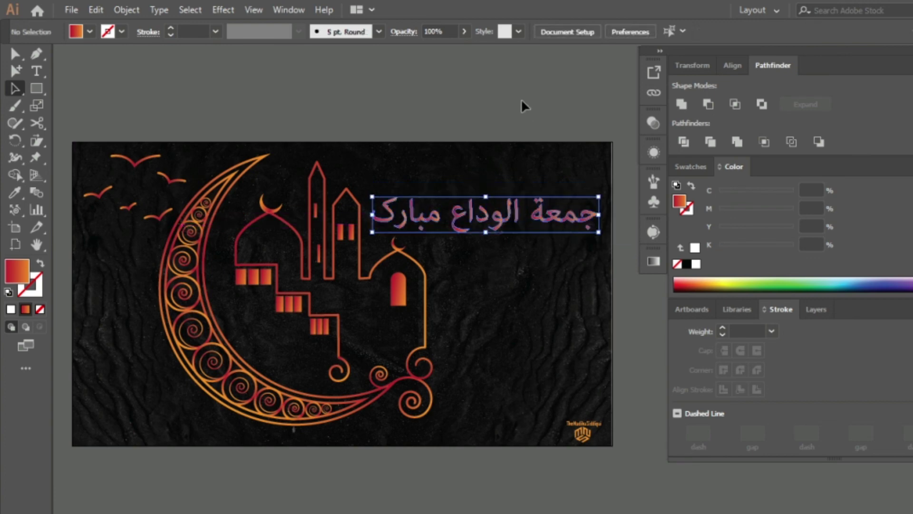
click(520, 215)
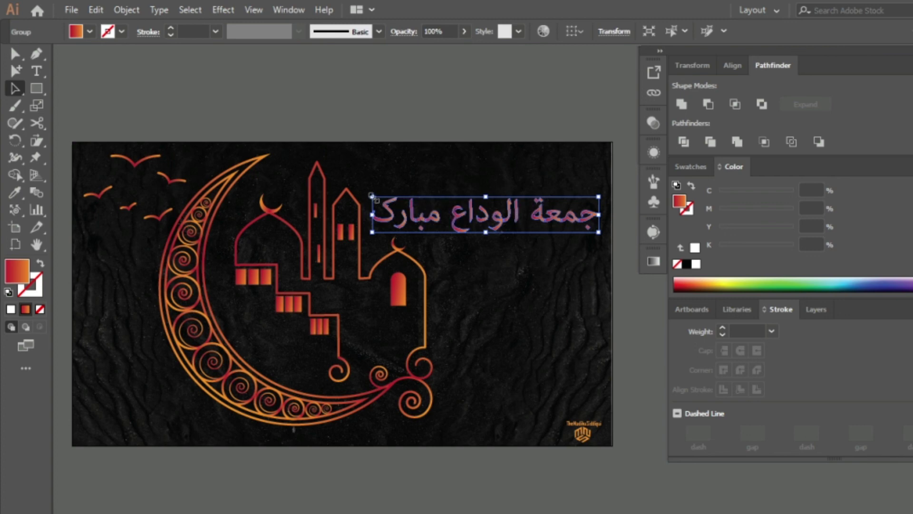
drag(371, 195, 399, 195)
key(ctrl+z)
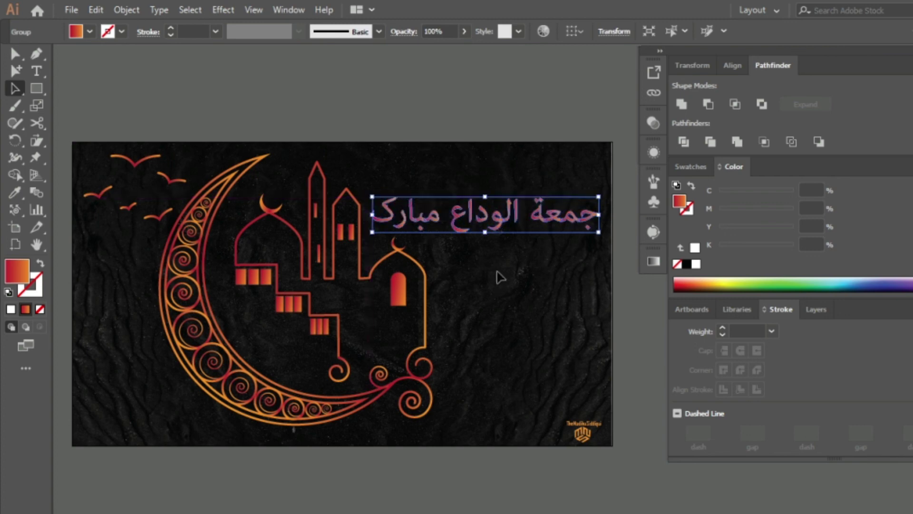
click(479, 133)
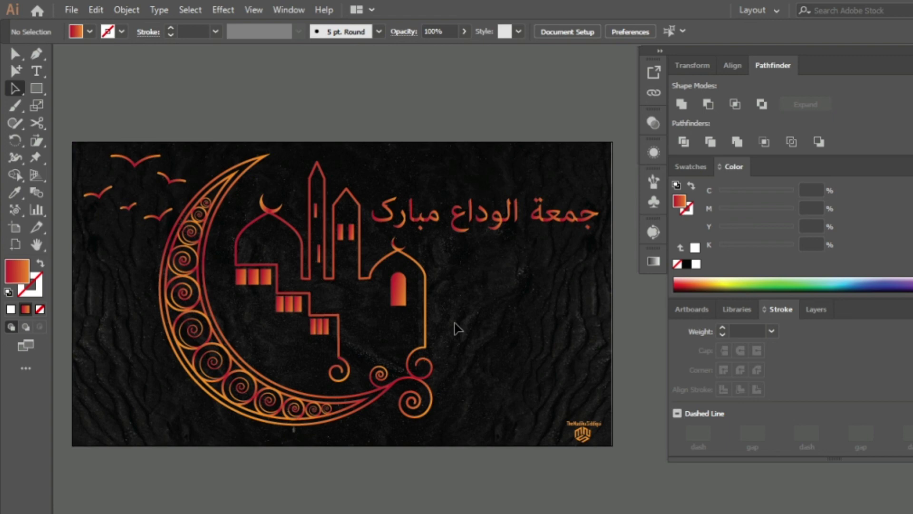
Draw a small circle with the Ellipse tool and size it beside the crescent's spiral
click(37, 87)
click(100, 123)
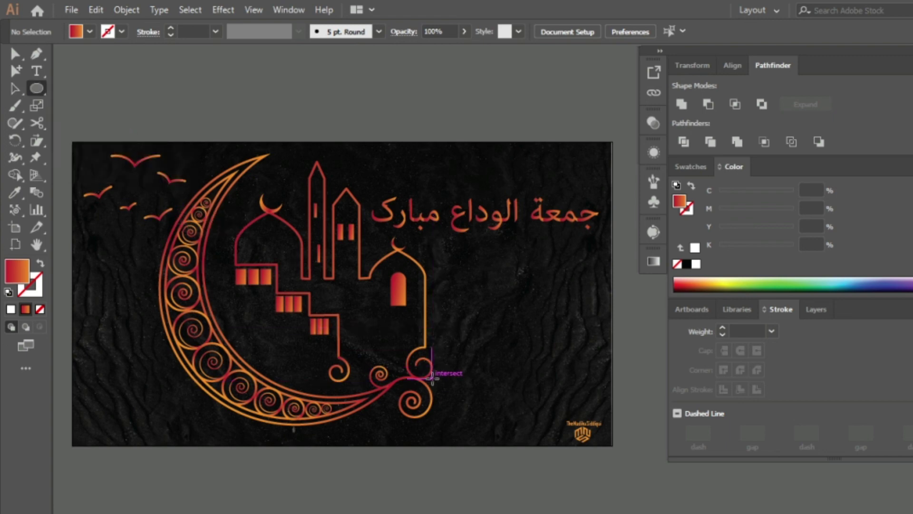
drag(431, 379, 445, 392)
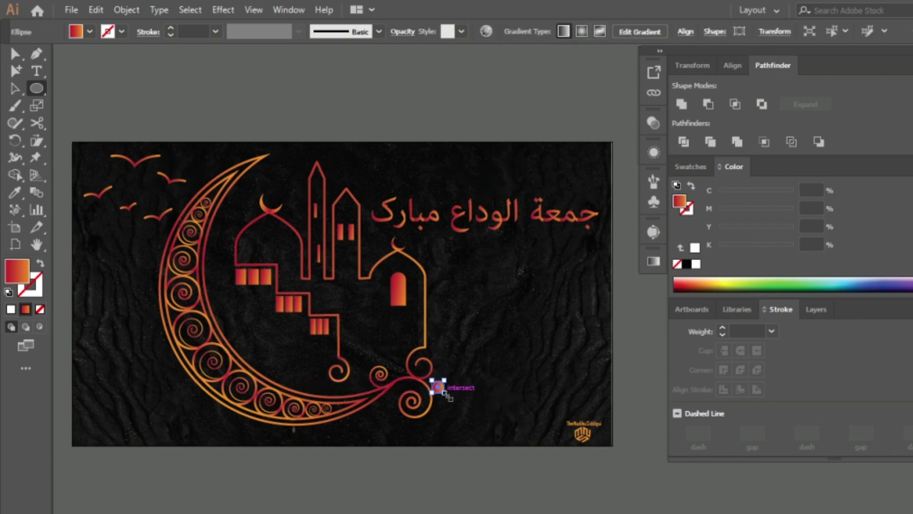
scroll(445, 392, up, 3)
scroll(452, 393, up, 3)
drag(444, 392, 335, 410)
drag(354, 301, 280, 232)
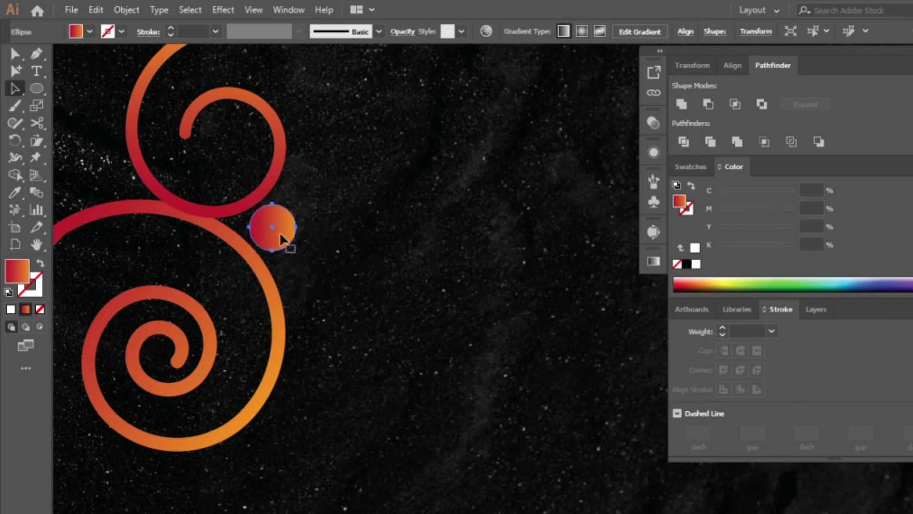
Paste two smaller circle copies stacked above the first dot
key(ctrl+v)
mouse_move(493, 309)
mouse_down()
mouse_move(503, 288)
mouse_move(305, 189)
mouse_up()
key(ctrl+v)
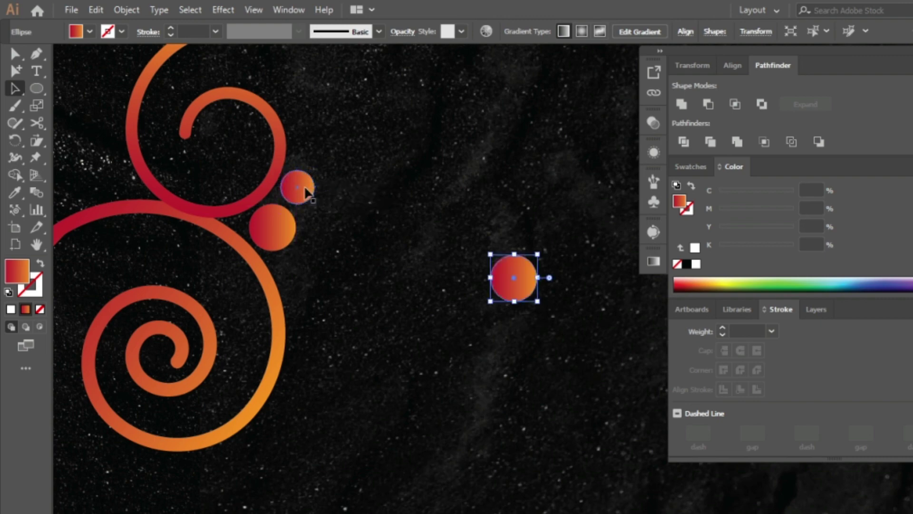
mouse_move(491, 299)
mouse_down()
mouse_move(510, 283)
mouse_move(308, 158)
mouse_up()
click(396, 202)
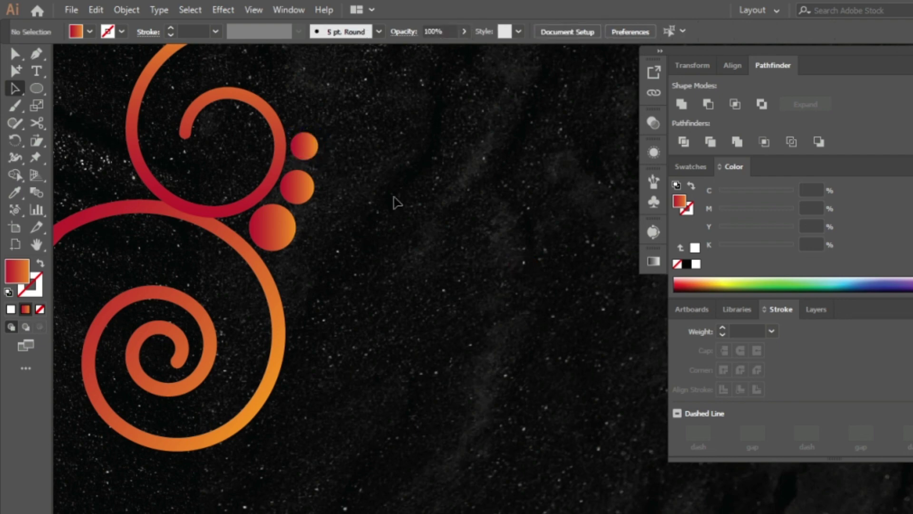
Copy the middle dot and place the copy below the large dot beside the spiral
click(298, 188)
key(ctrl+c)
key(ctrl+v)
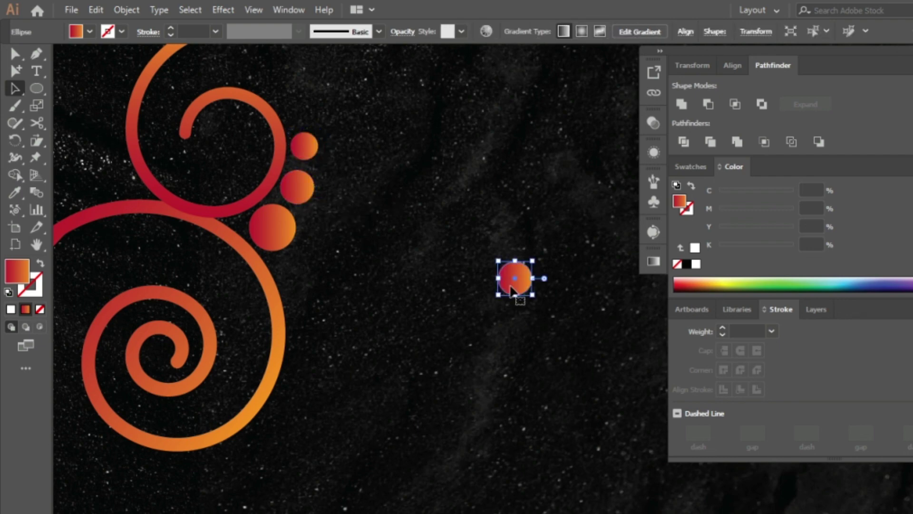
drag(512, 289, 290, 286)
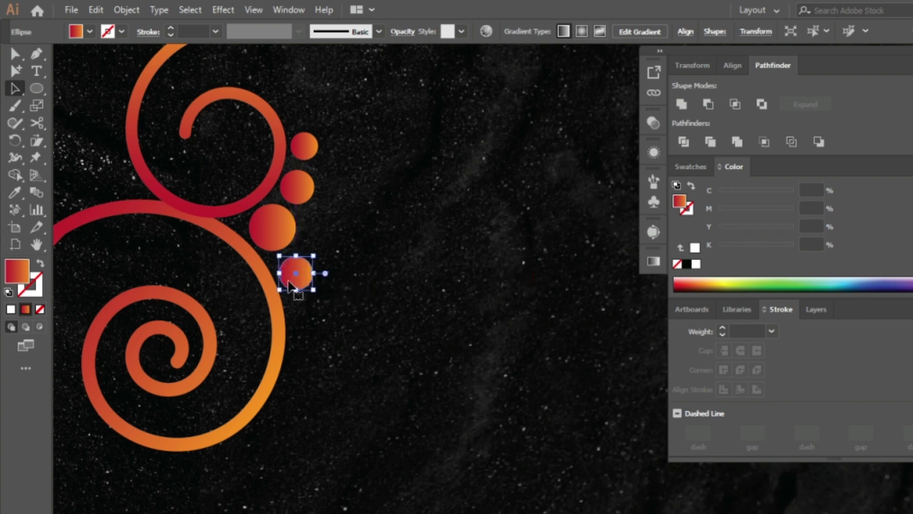
click(435, 278)
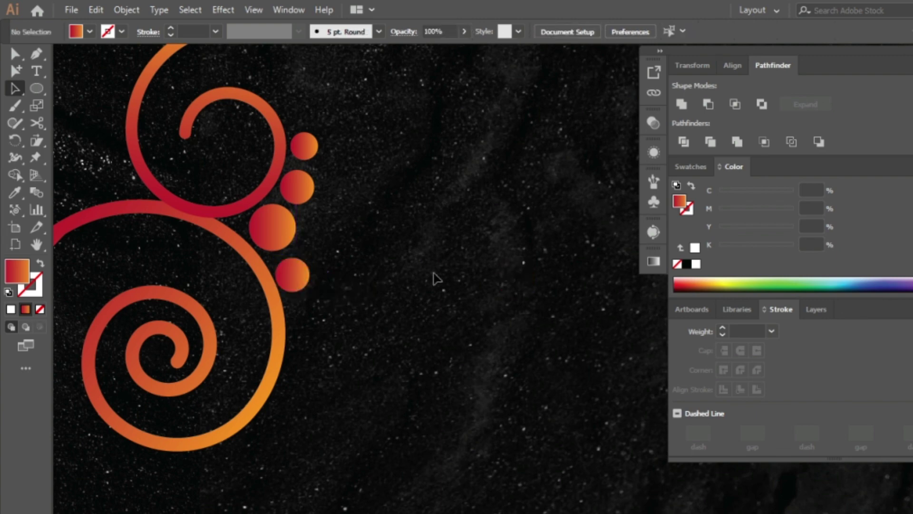
click(295, 273)
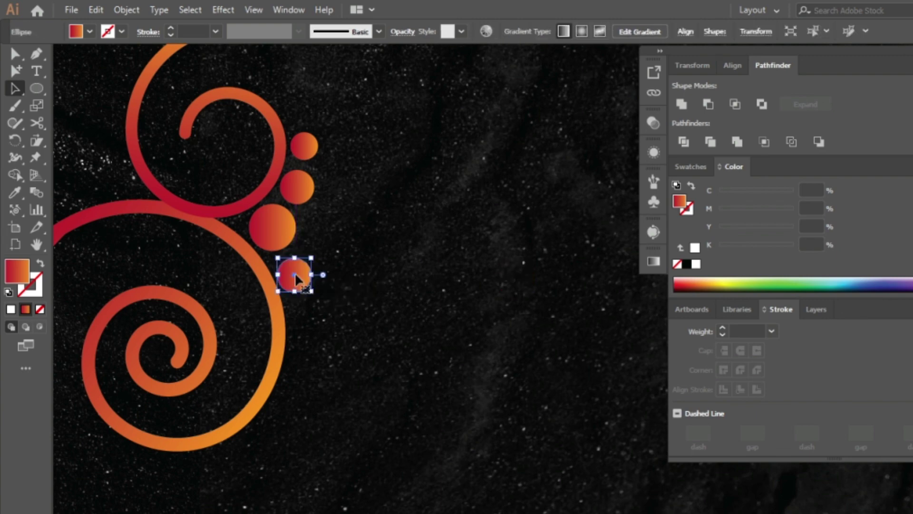
click(397, 278)
Add a bottom dot from the top circle to complete the five-dot column
click(314, 150)
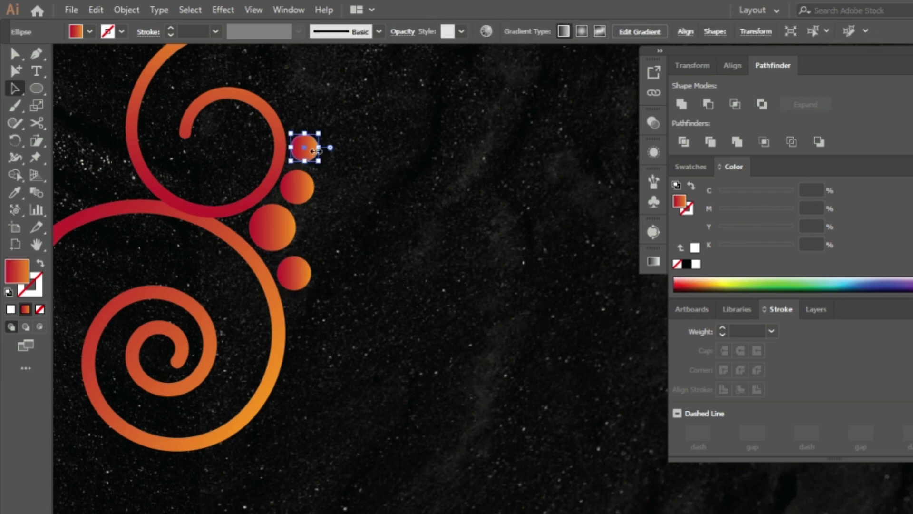
mouse_move(317, 155)
mouse_down()
mouse_move(525, 285)
mouse_move(304, 314)
mouse_up()
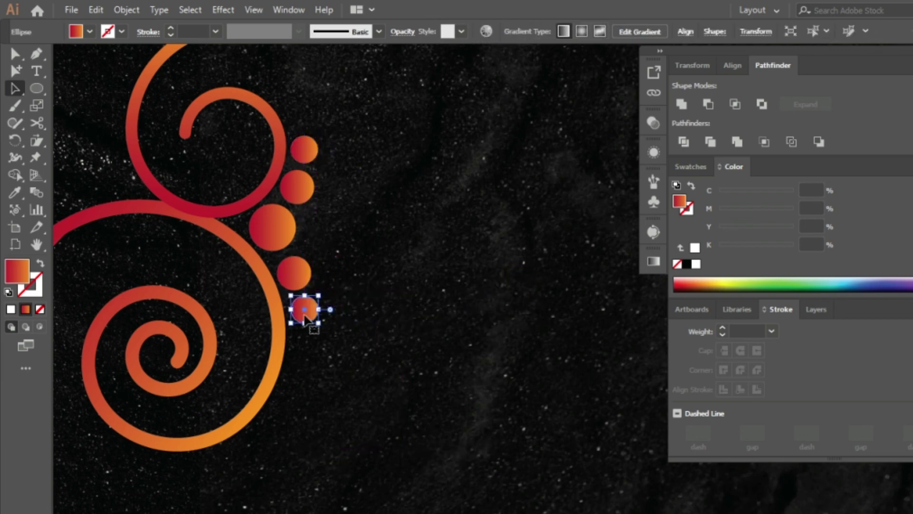
click(424, 346)
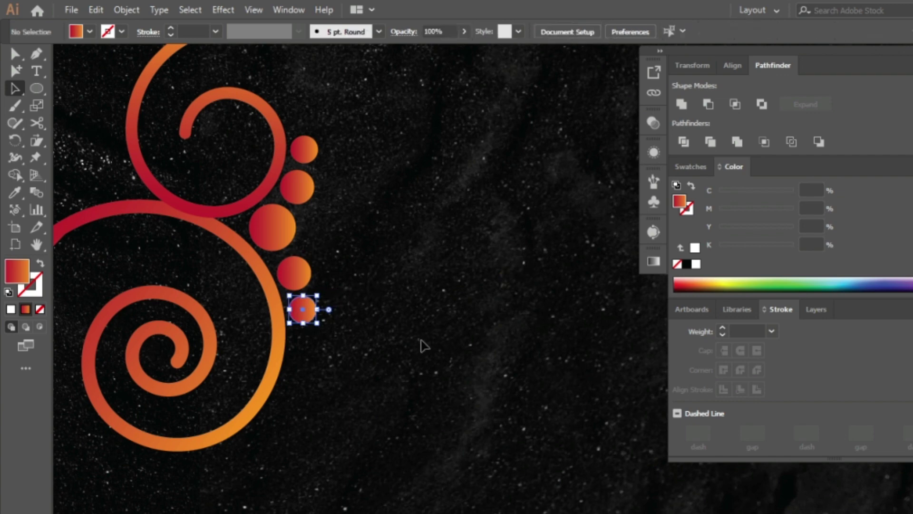
click(294, 282)
click(419, 279)
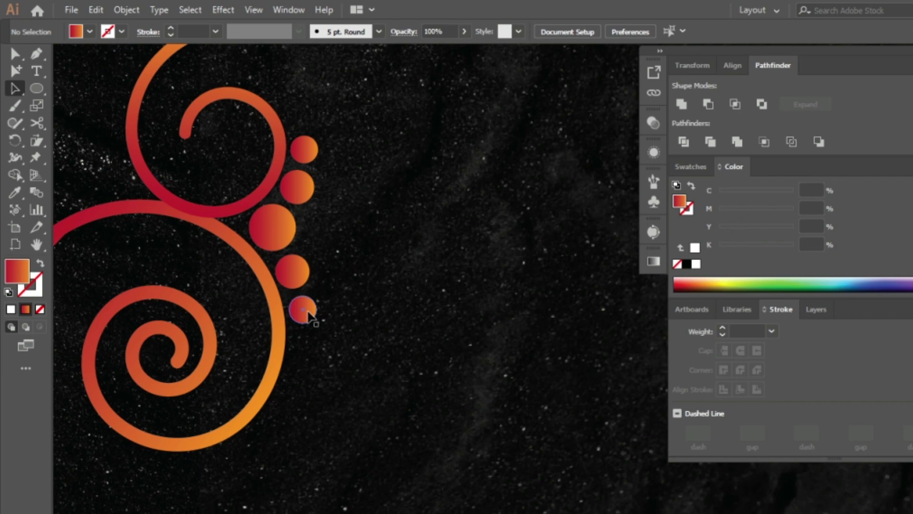
key(ctrl+minus)
key(ctrl+minus)
key(ctrl+minus)
key(ctrl+minus)
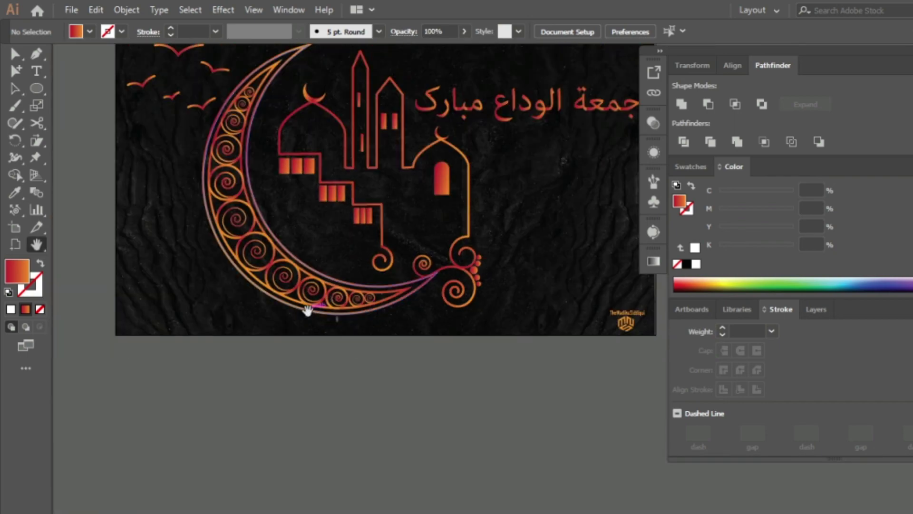